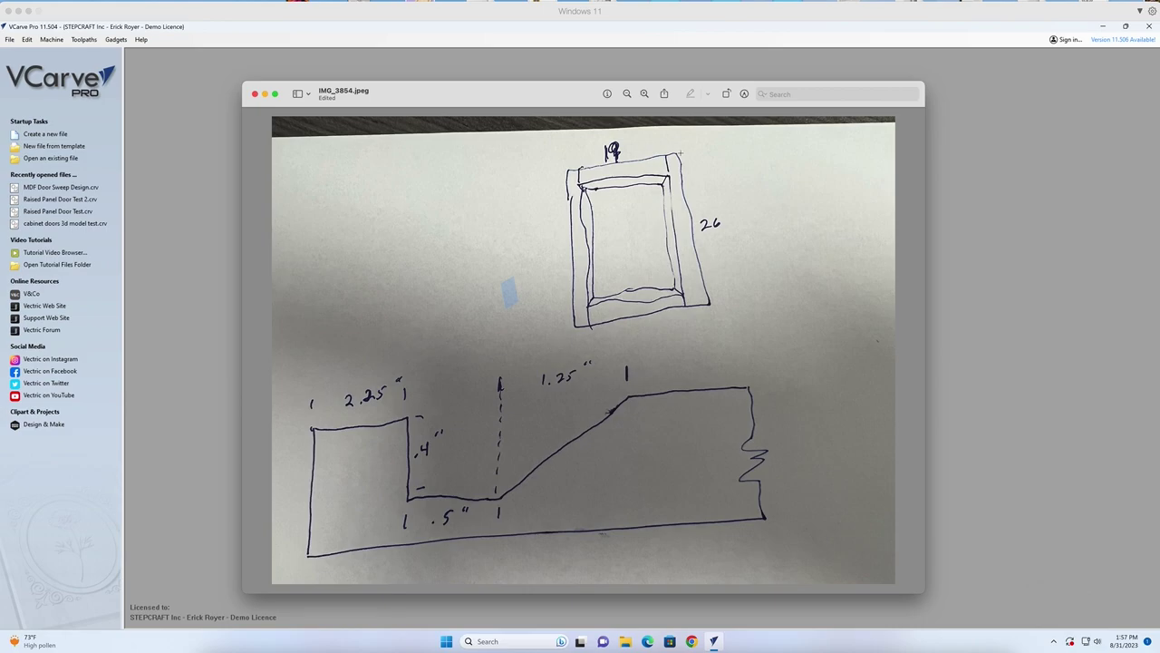
# Shrink the IMG_3854.jpeg reference sketch window, zoom the image out to fit, and park it in the upper corner of the workspace
pyautogui.moveTo(923, 84)
pyautogui.mouseDown()
pyautogui.moveTo(635, 164)
pyautogui.moveTo(585, 195)
pyautogui.mouseUp()
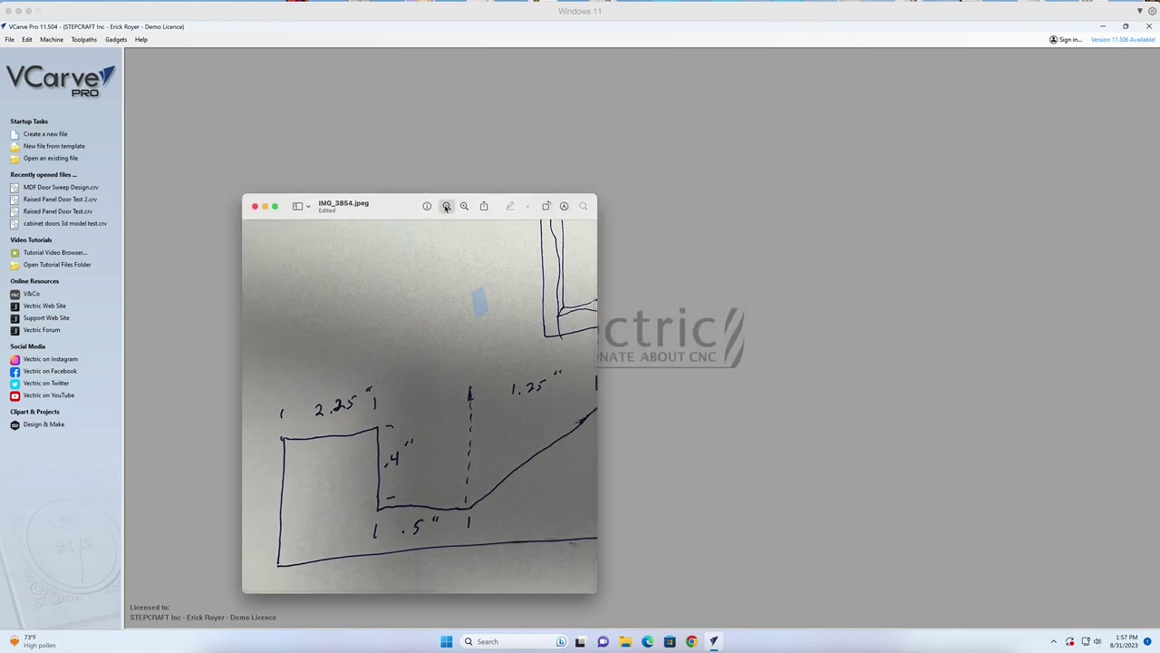
pyautogui.click(446, 202)
pyautogui.click(446, 206)
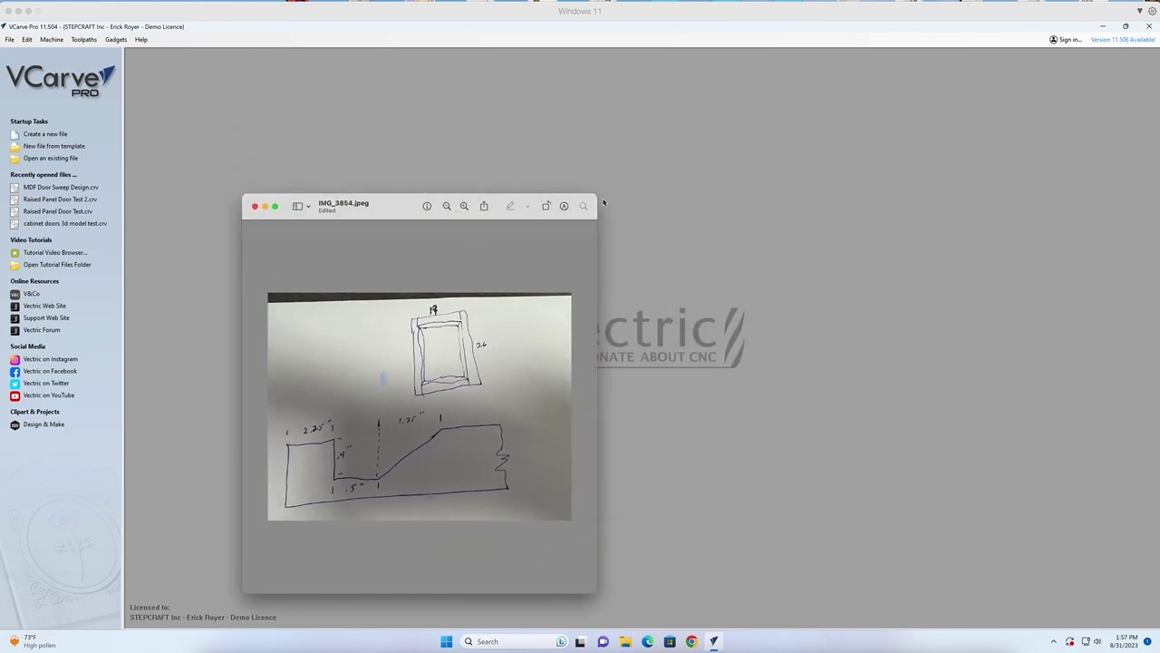
pyautogui.moveTo(594, 198); pyautogui.dragTo(594, 340)
pyautogui.moveTo(386, 356); pyautogui.dragTo(926, 39)
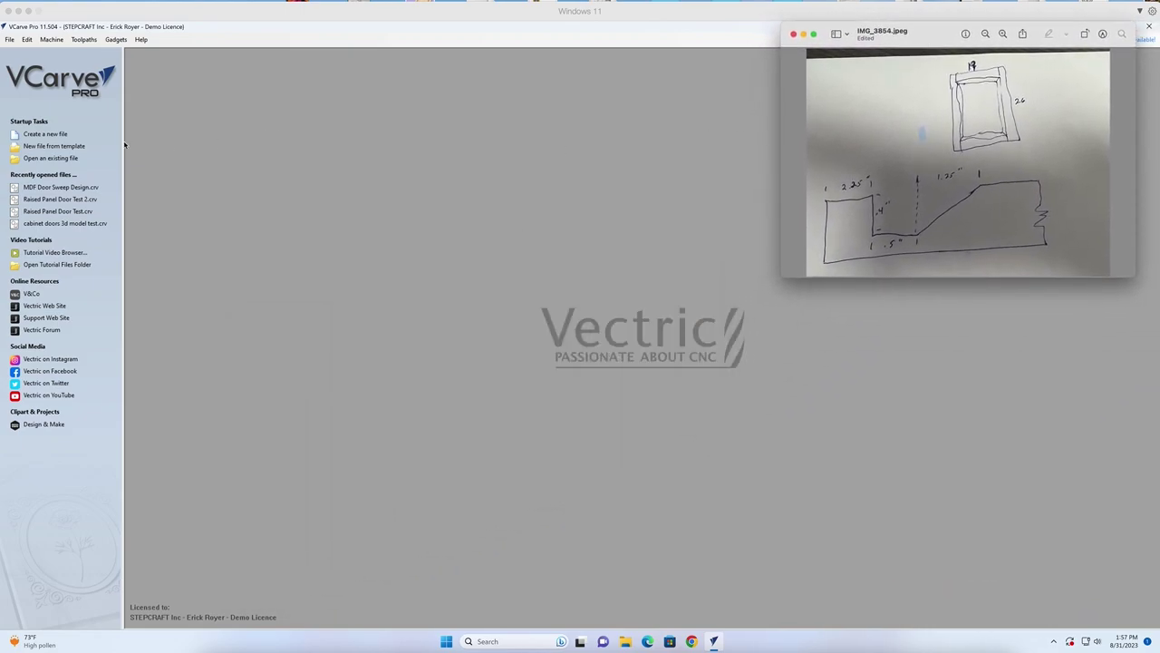
# Create a new single-sided job 19 inches wide, 26 inches high and 0.75 inches thick
pyautogui.click(40, 136)
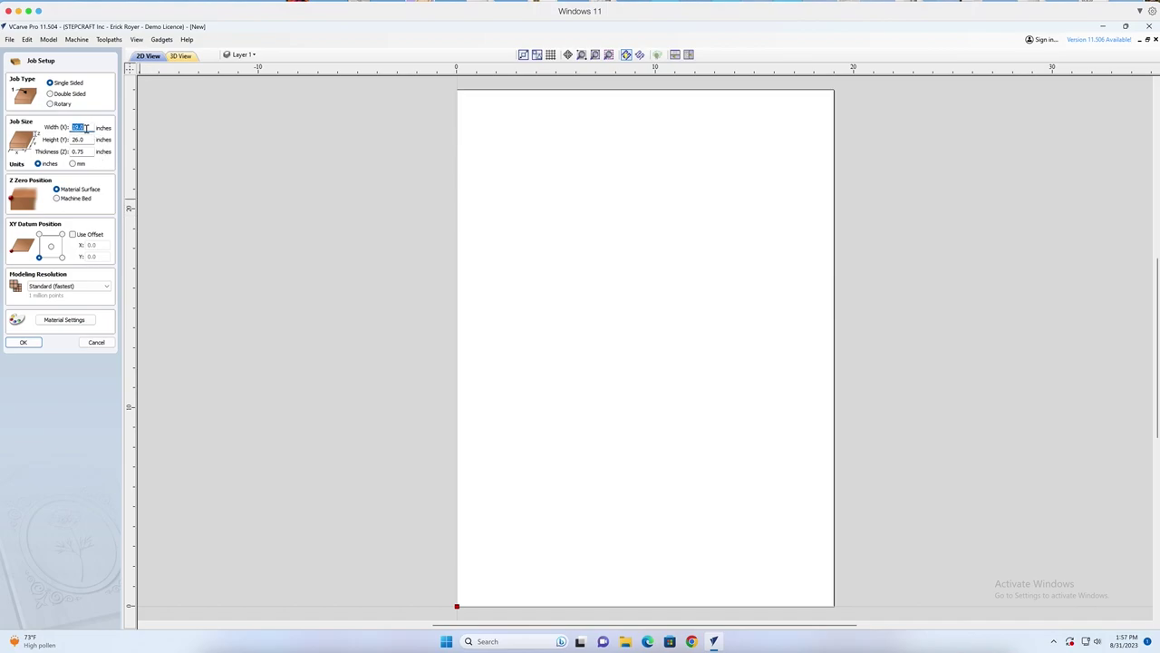
pyautogui.click(24, 341)
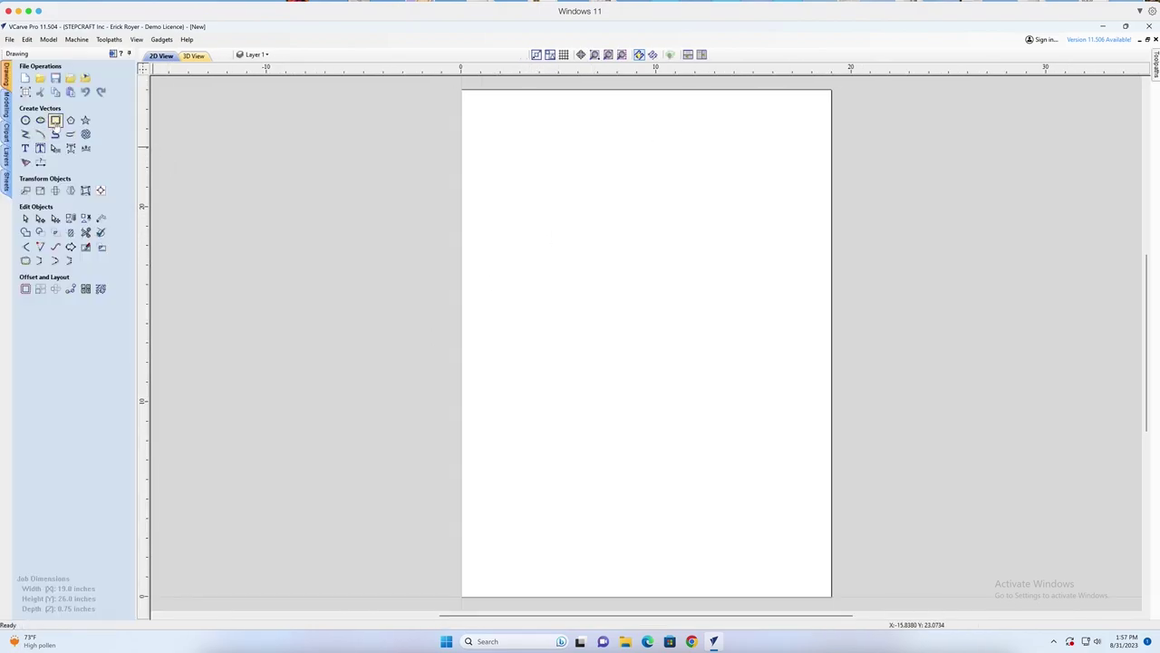
# Draw a square-cornered rectangle 16 inches wide and 26 inches high, with its lower-left corner anchored at X 0, Y 0
pyautogui.click(56, 120)
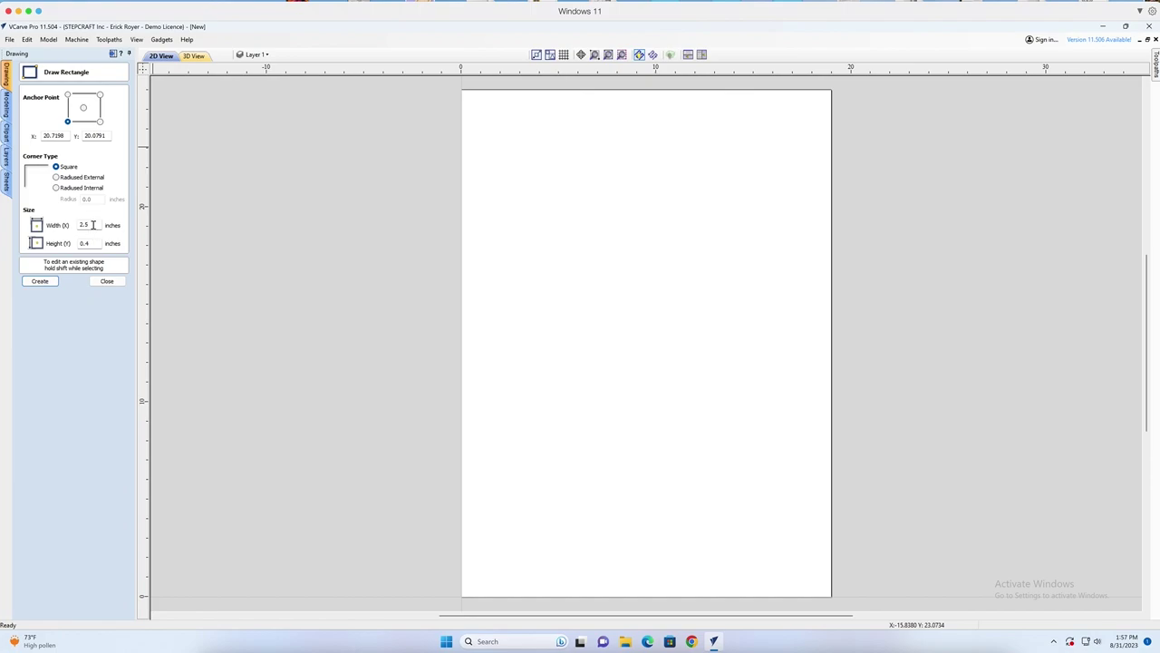
pyautogui.moveTo(65, 136); pyautogui.dragTo(24, 136)
pyautogui.write('0')
pyautogui.press('Tab')
pyautogui.write('0')
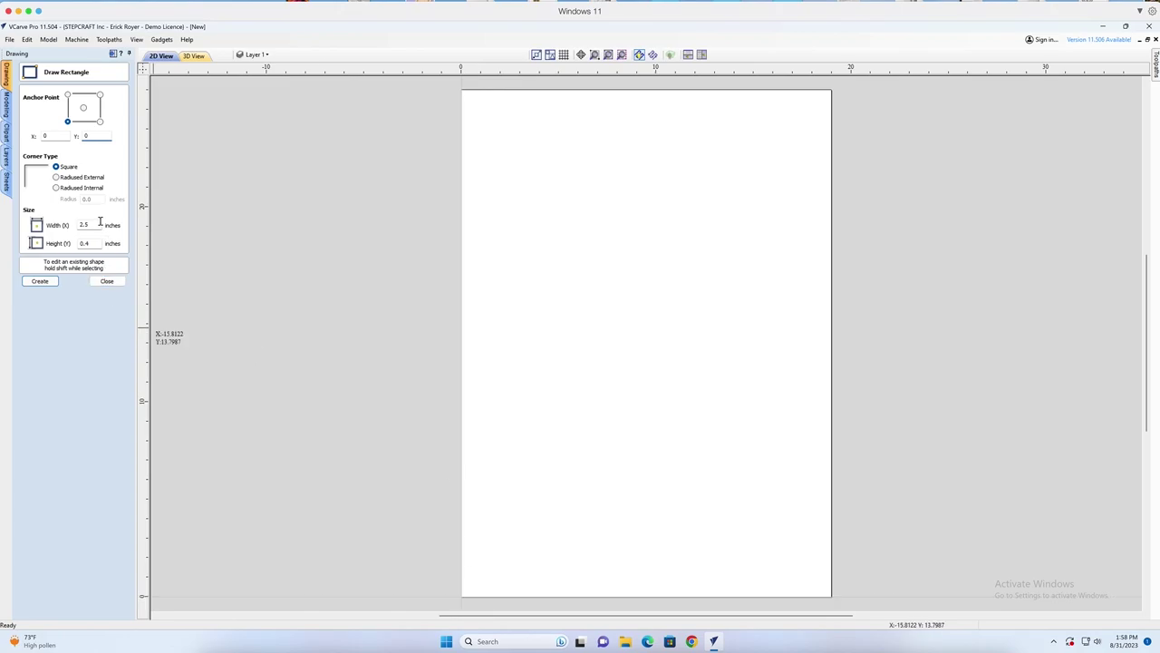
pyautogui.doubleClick(95, 224)
pyautogui.write('16')
pyautogui.press('Tab')
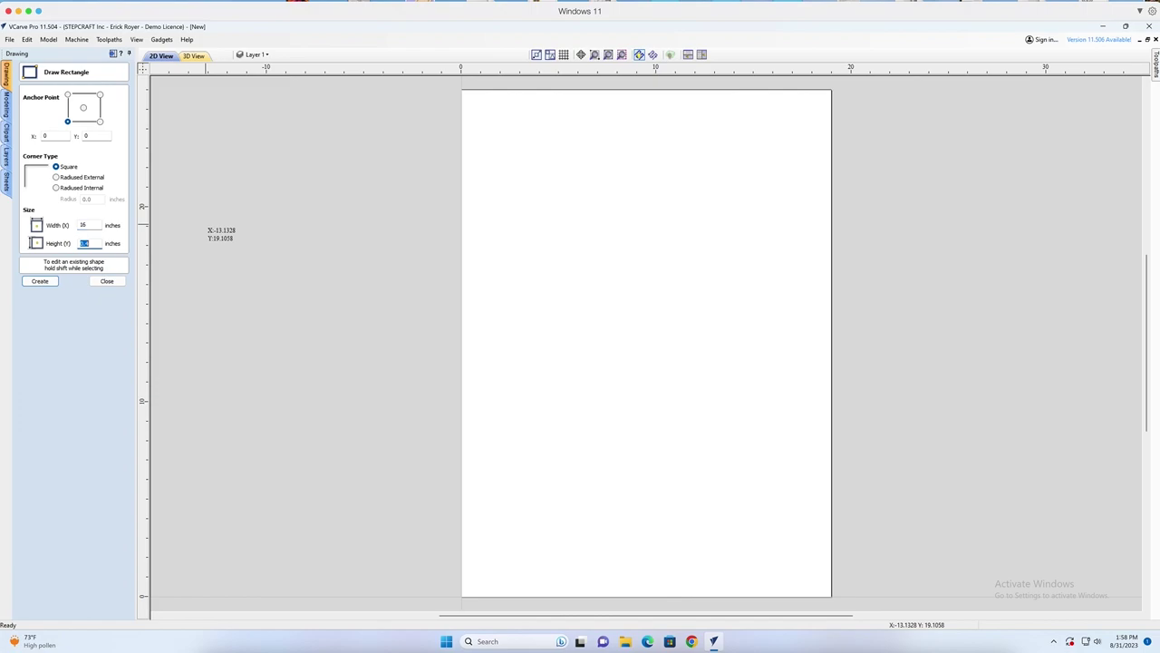
pyautogui.write('26')
pyautogui.click(38, 283)
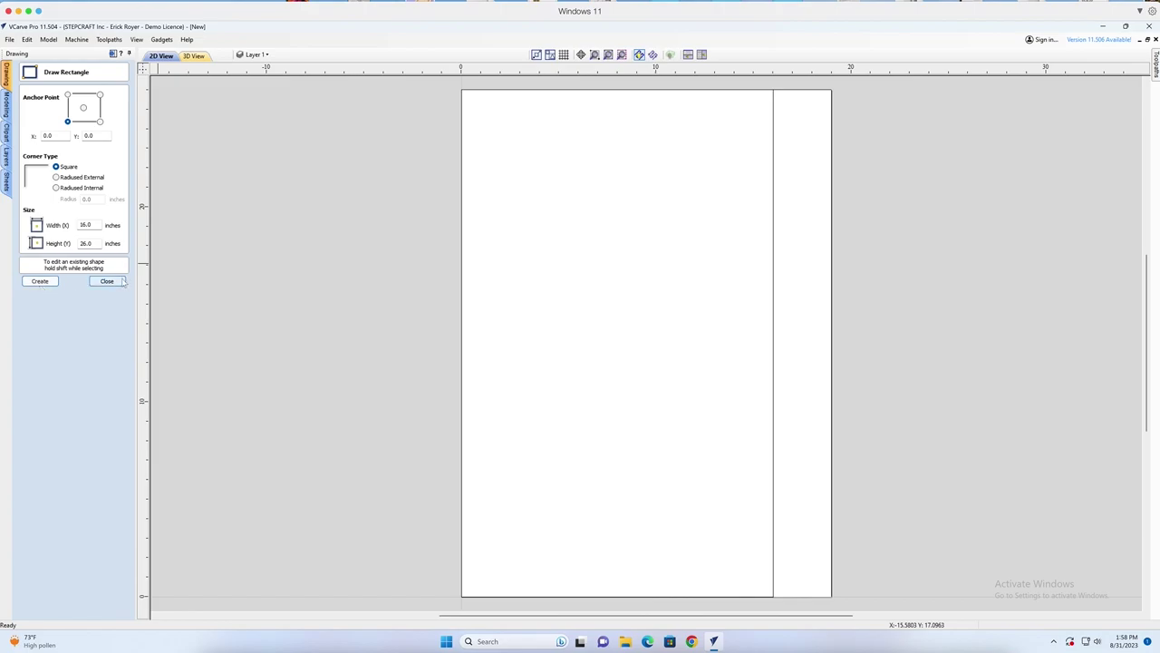
# Create a 19 by 26 inch rectangle at the same origin and delete the 16-inch-wide one
pyautogui.doubleClick(86, 225)
pyautogui.write('19')
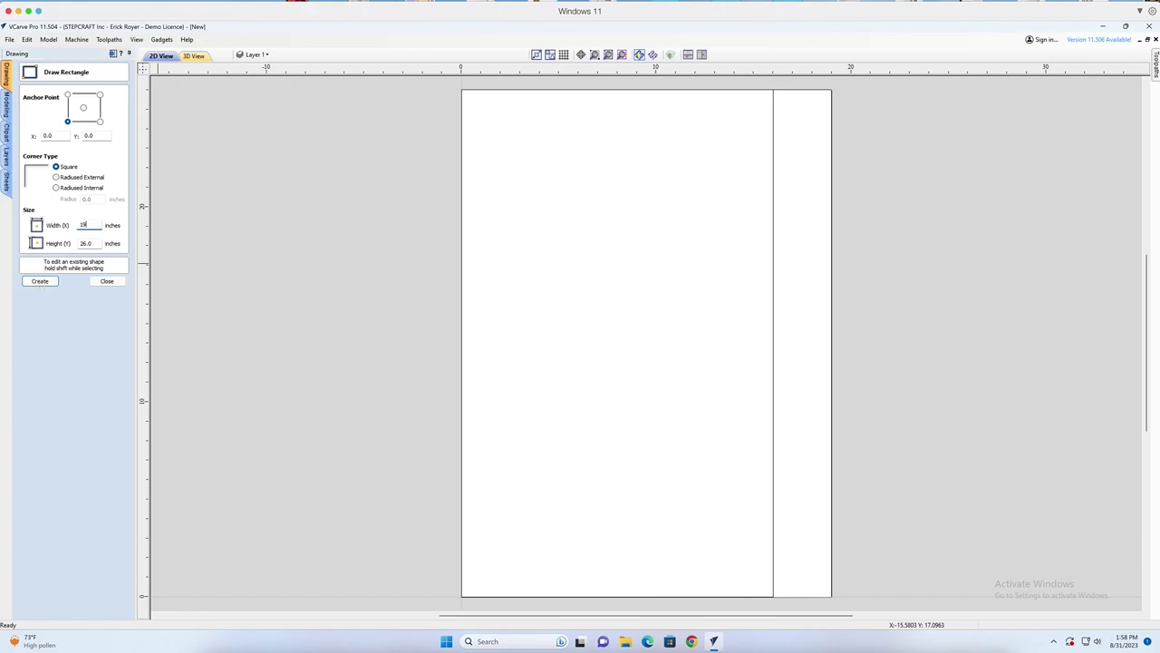
pyautogui.click(40, 281)
pyautogui.press('Escape')
pyautogui.click(775, 308)
pyautogui.press('Delete')
# Offset the door outline rectangle inwards by 2.25 inches with sharp corners, keeping the original
pyautogui.click(830, 312)
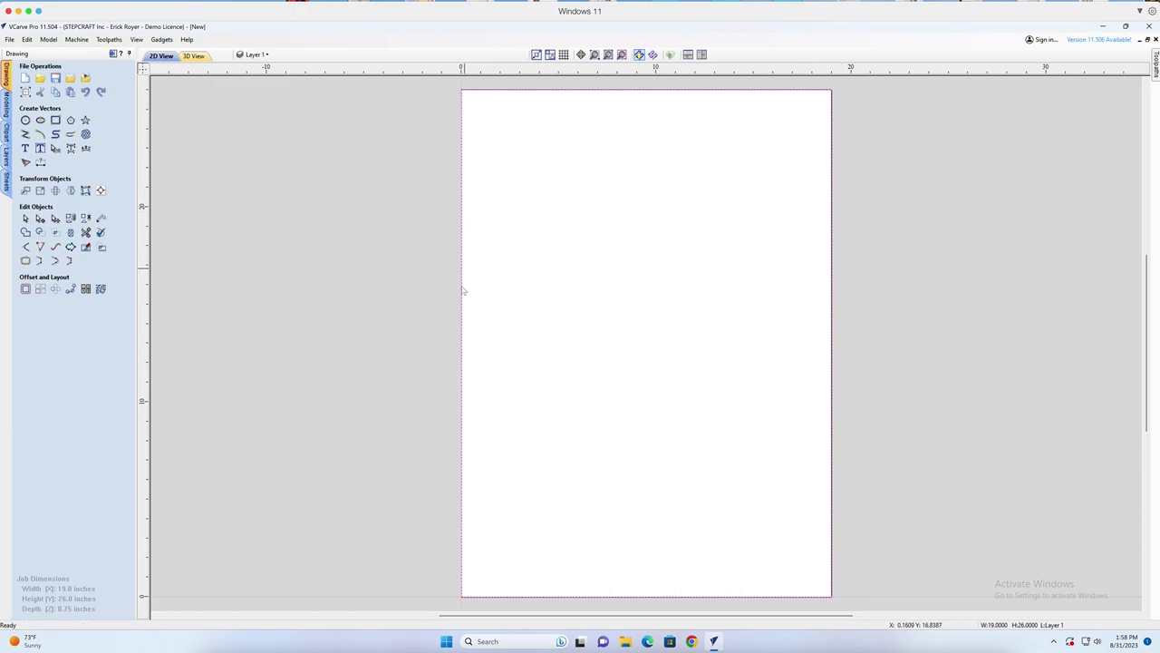
pyautogui.press('super+Tab')
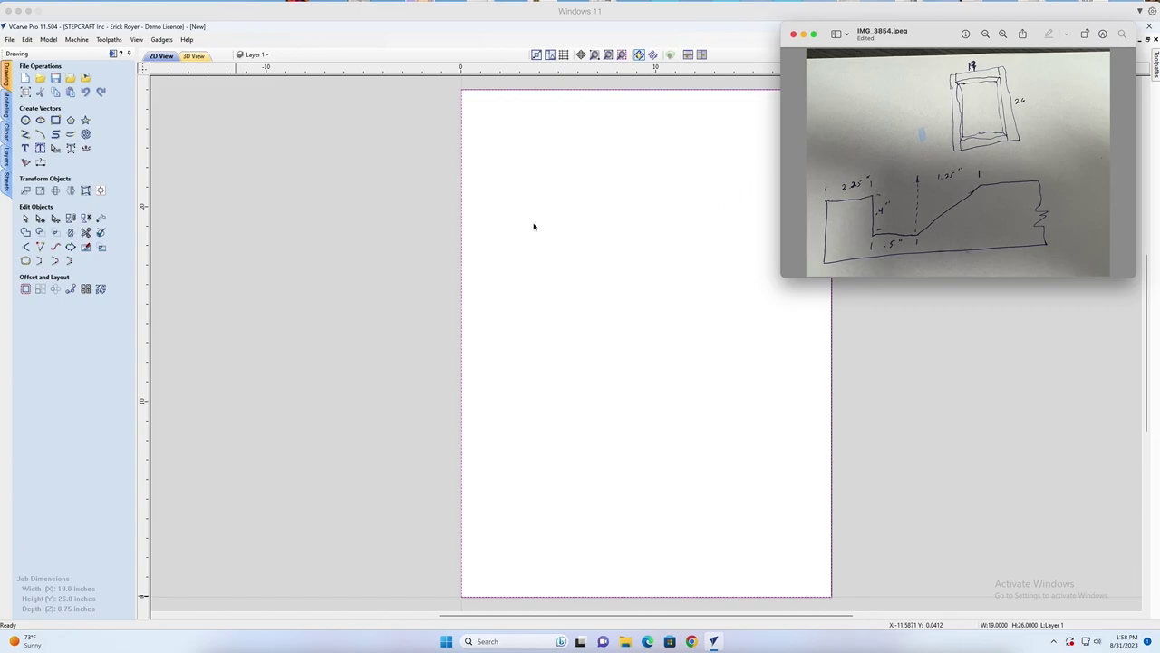
pyautogui.click(475, 235)
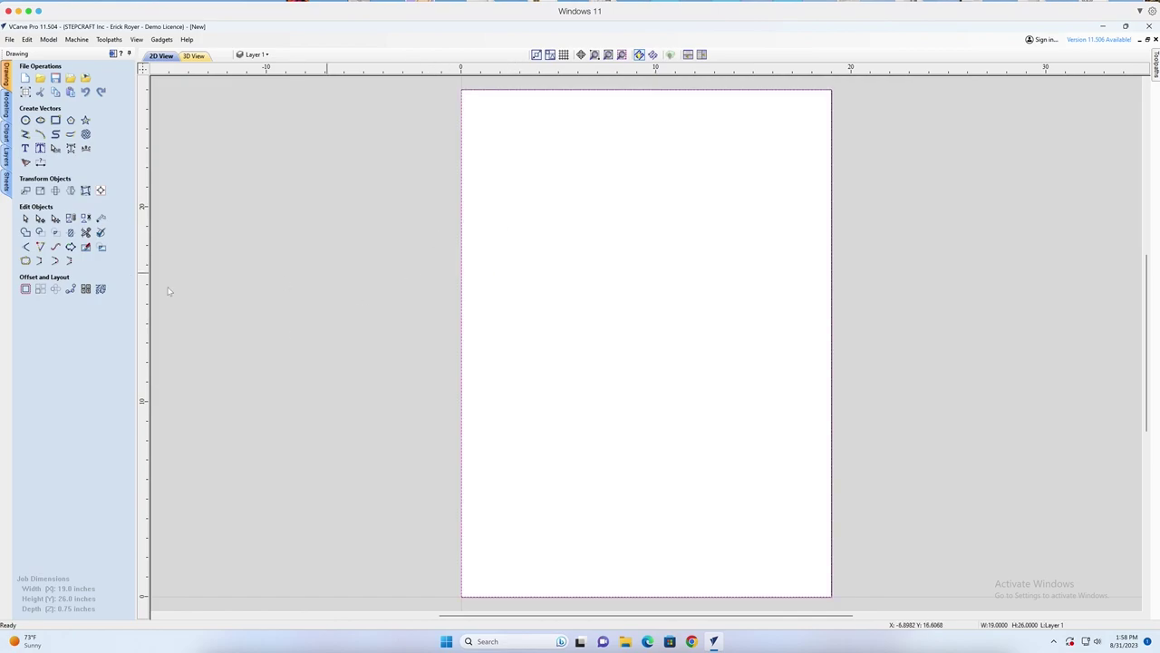
pyautogui.click(26, 288)
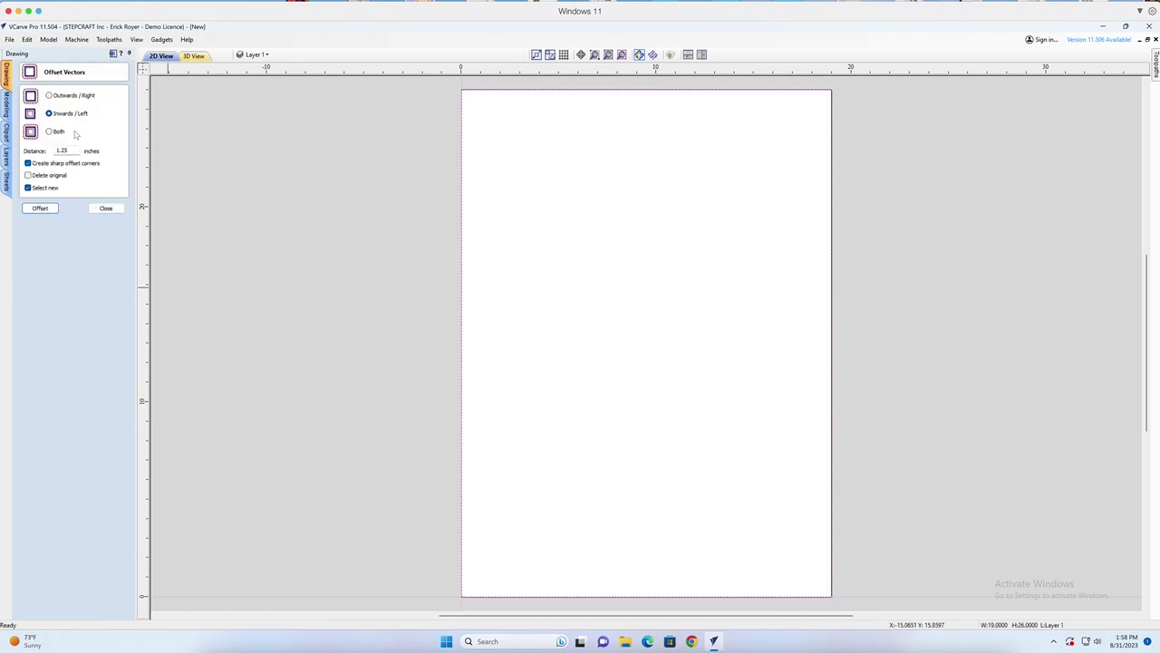
pyautogui.doubleClick(68, 151)
pyautogui.write('2')
pyautogui.click(47, 209)
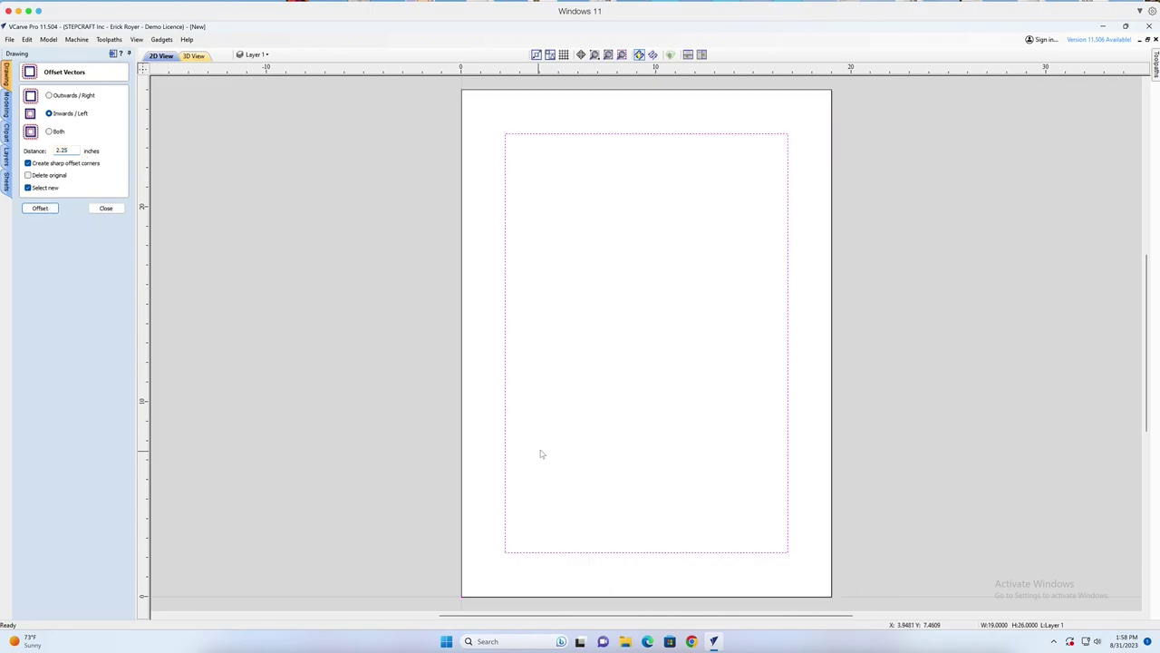
# Check the reference sketch and offset the frame's inner rectangle inwards by another 0.5 inches
pyautogui.click(879, 645)
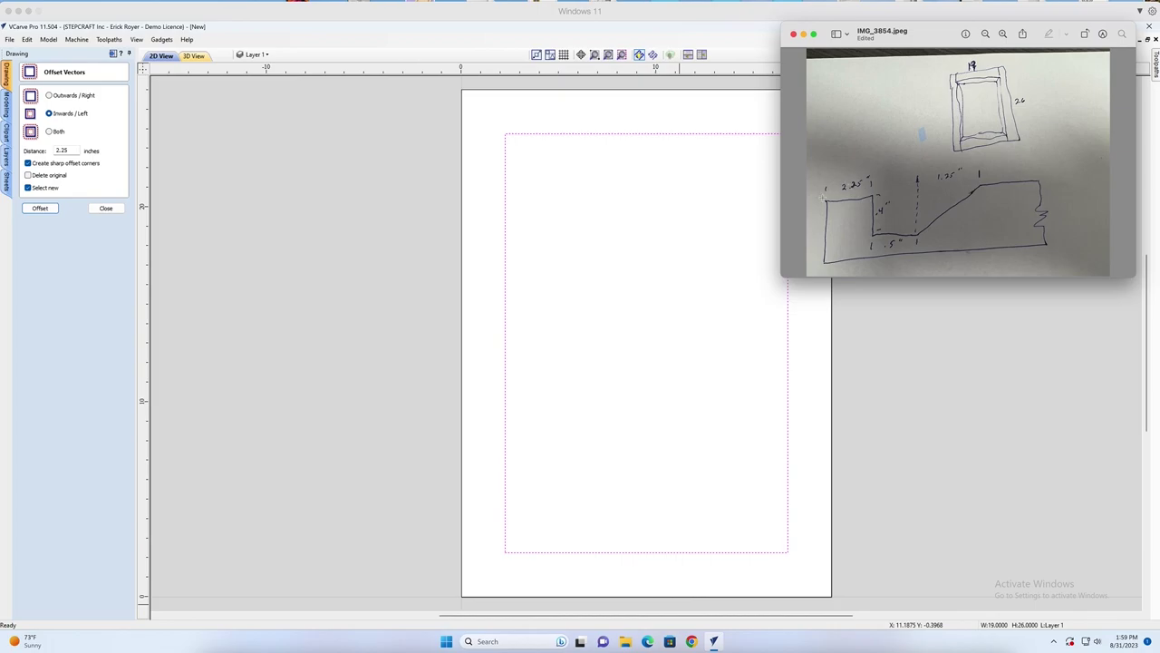
pyautogui.click(66, 150)
pyautogui.moveTo(78, 150); pyautogui.dragTo(33, 152)
pyautogui.press('BackSpace')
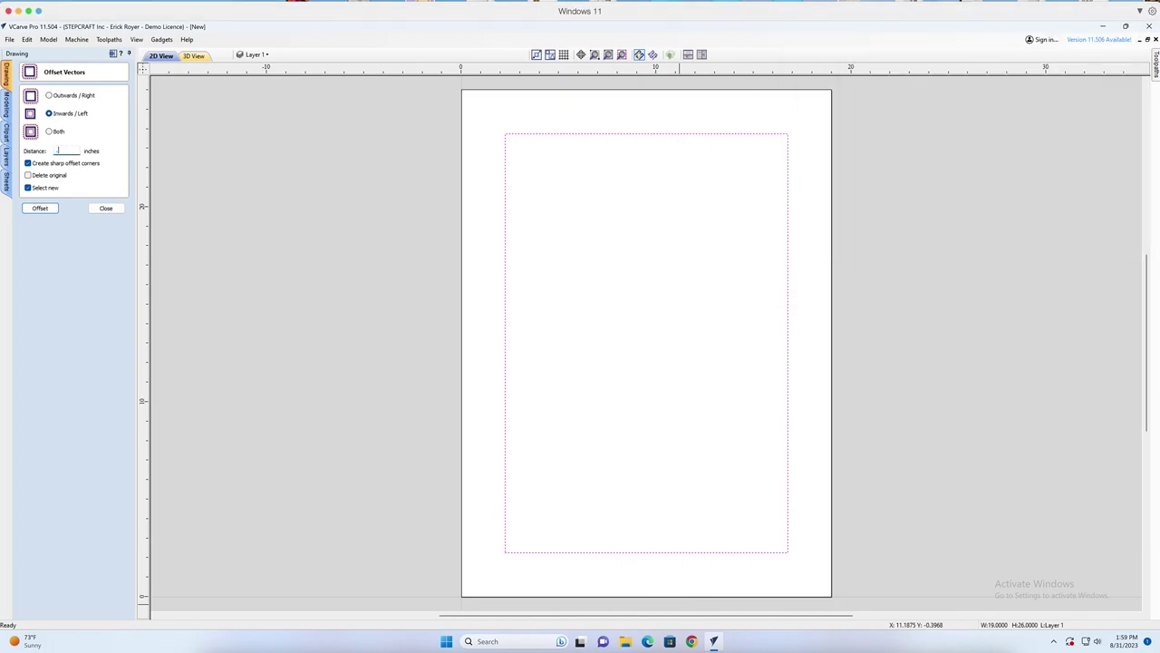
pyautogui.write('.5')
pyautogui.click(40, 208)
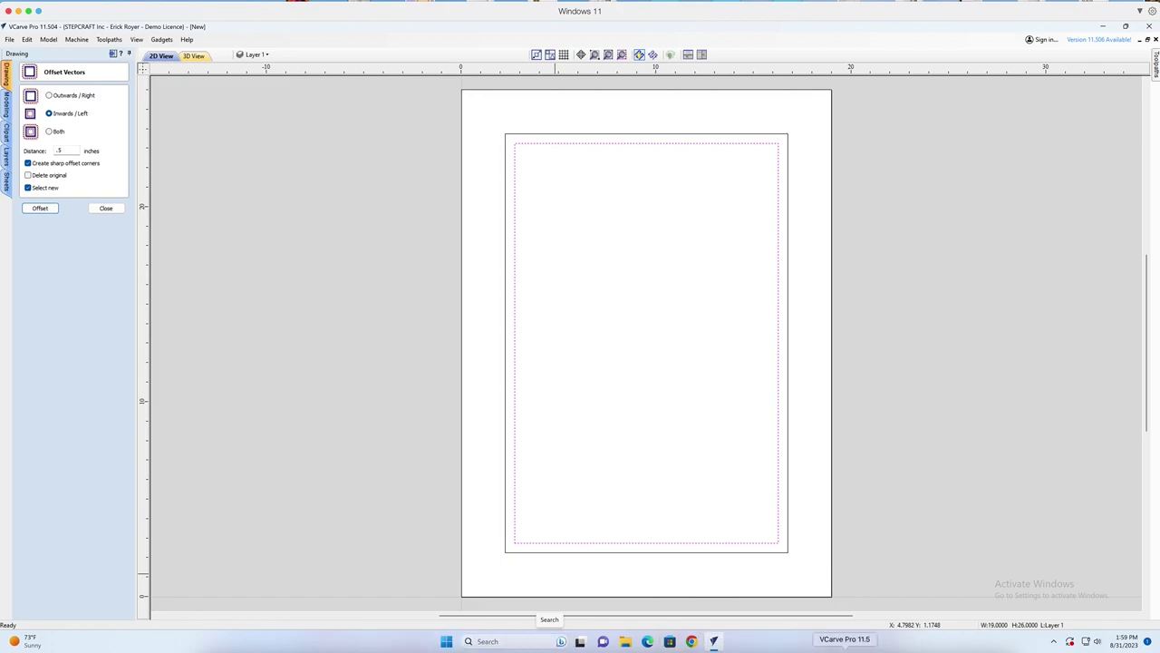
# Offset the newest rectangle inwards by 1.25 inches for the panel's bevel, following the reference sketch
pyautogui.press('super+Tab')
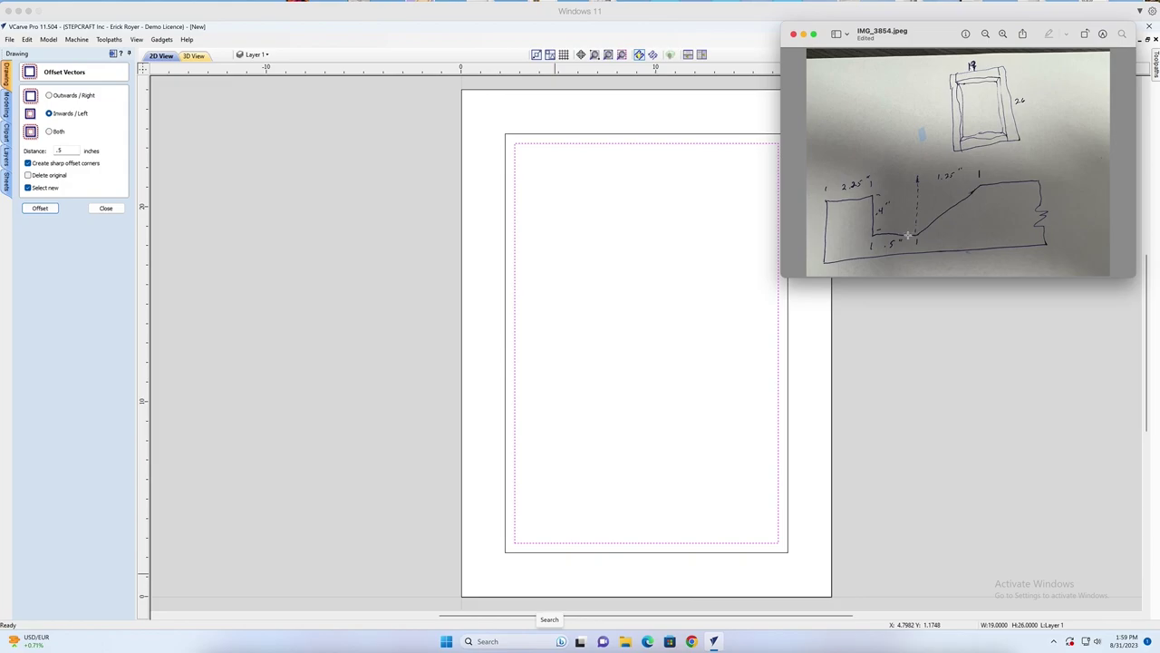
pyautogui.click(81, 152)
pyautogui.moveTo(80, 151); pyautogui.dragTo(44, 152)
pyautogui.write('1')
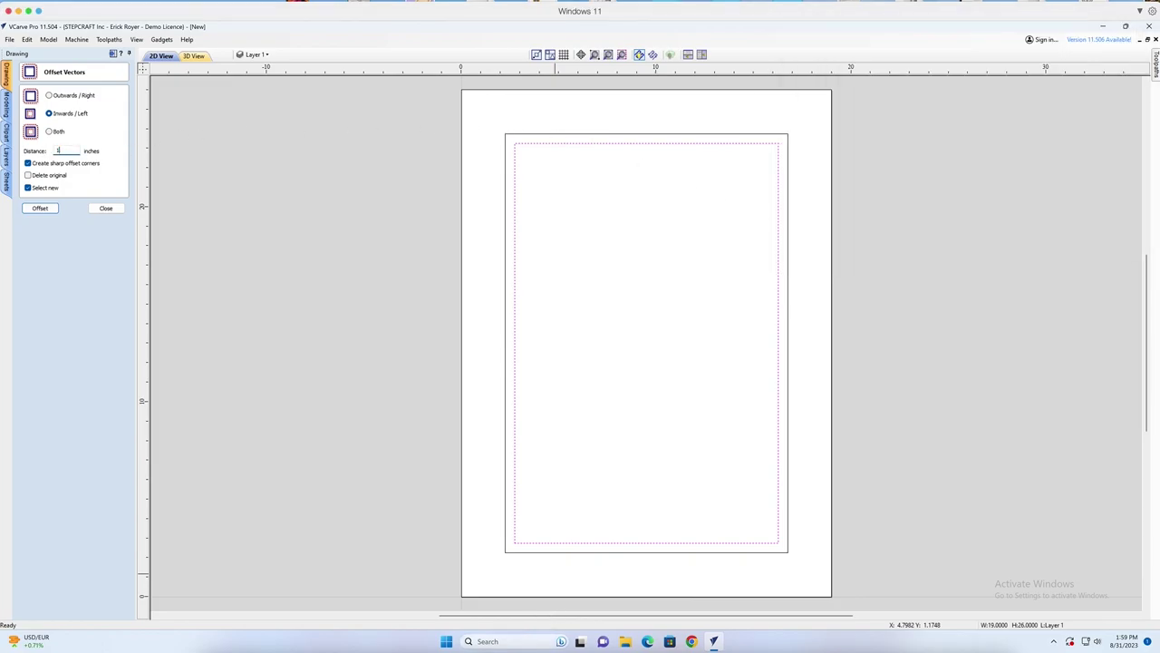
pyautogui.click(37, 208)
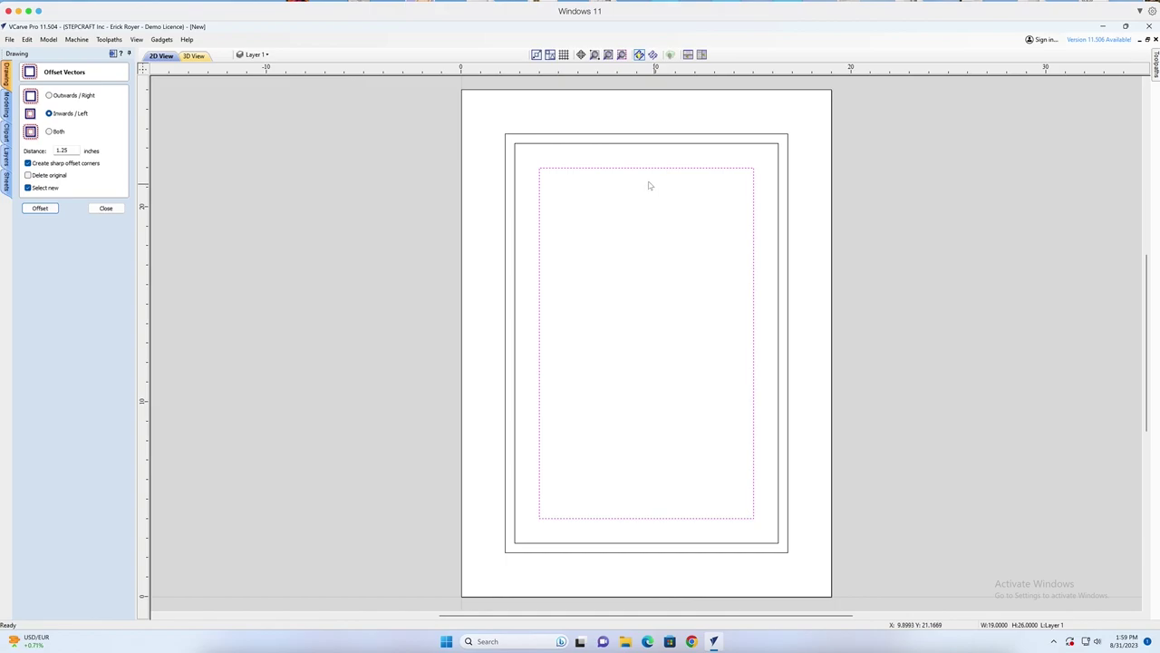
pyautogui.click(105, 210)
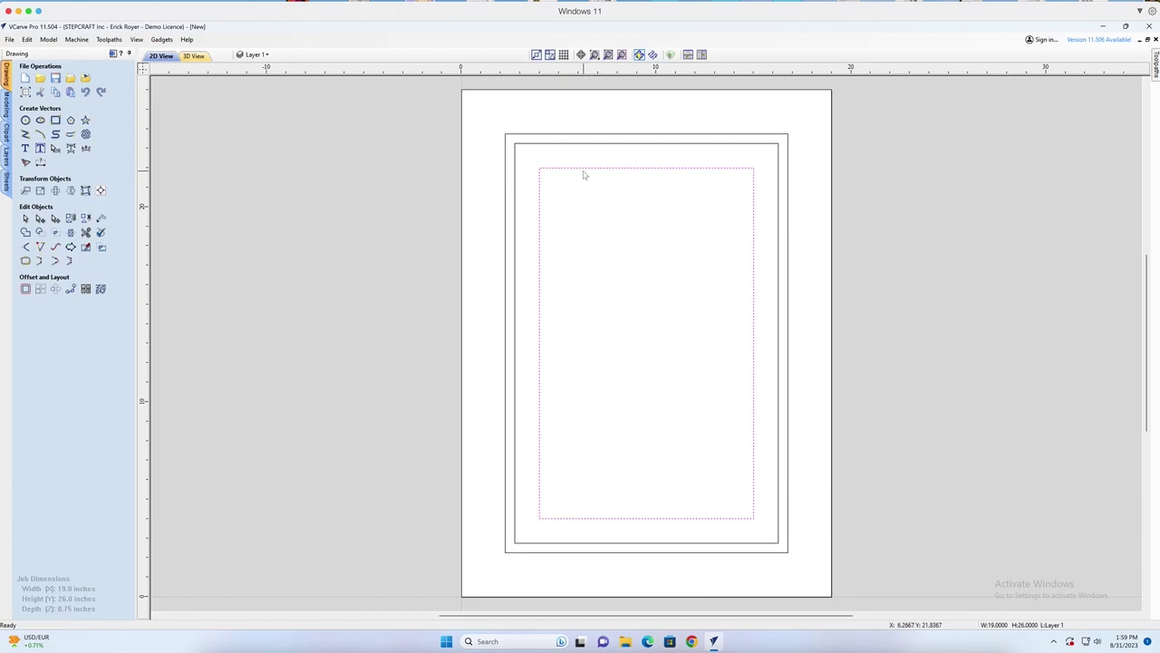
# Split the innermost rectangle into separate lines at its corners with node editing, and select its upper and lower edges
pyautogui.press('n')
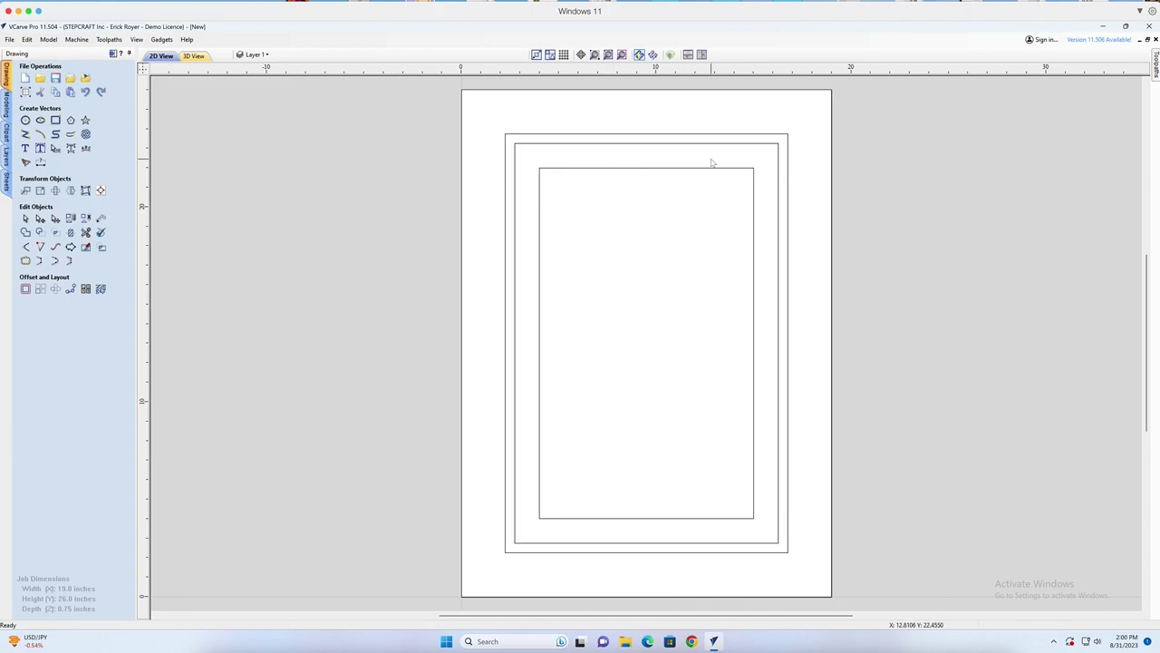
pyautogui.moveTo(712, 163); pyautogui.dragTo(622, 519)
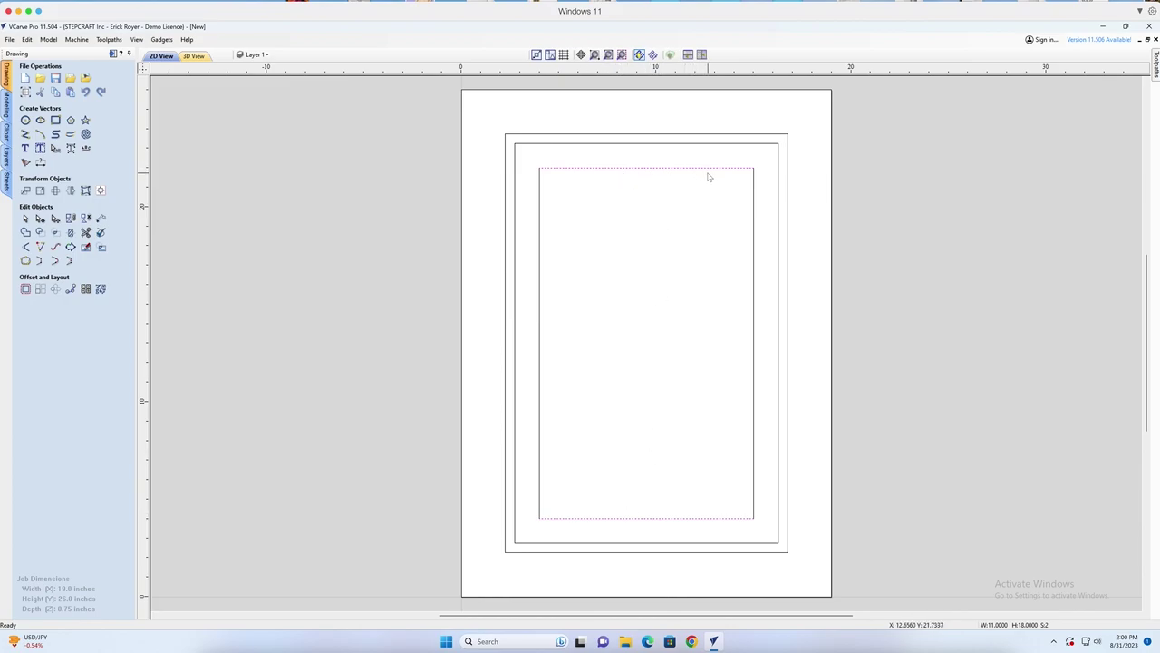
# Check the middle rectangle's size and set the innermost rectangle's two horizontal lines to a width of 13.5 inches about their centre
pyautogui.click(684, 144)
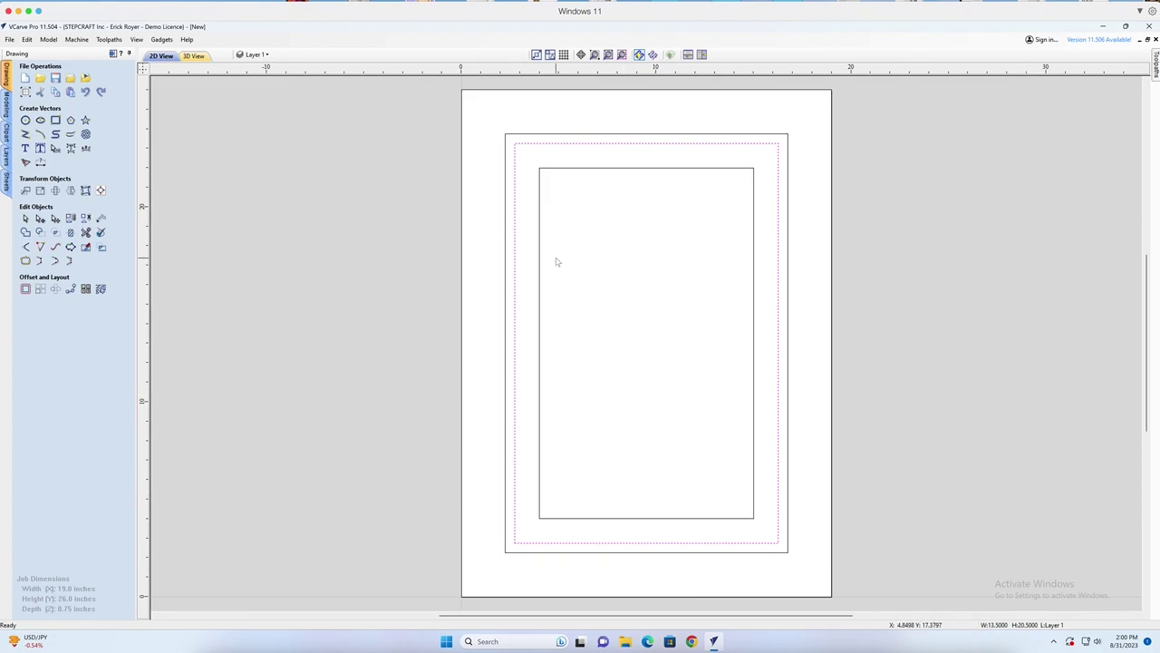
pyautogui.moveTo(677, 161); pyautogui.dragTo(589, 533)
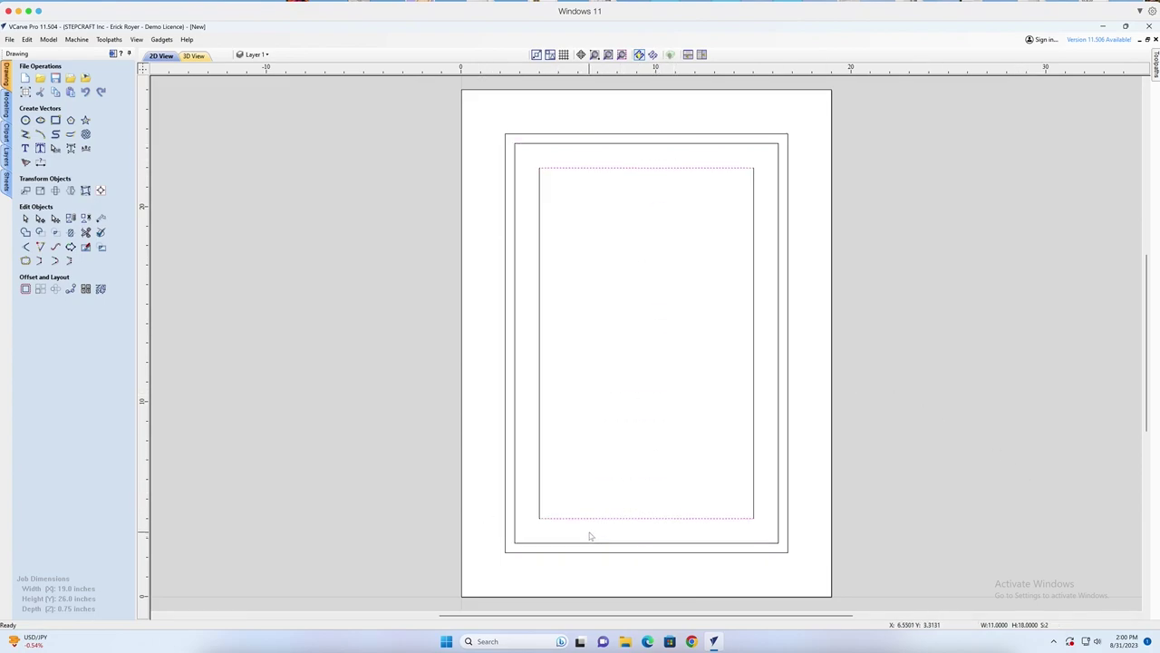
pyautogui.click(41, 194)
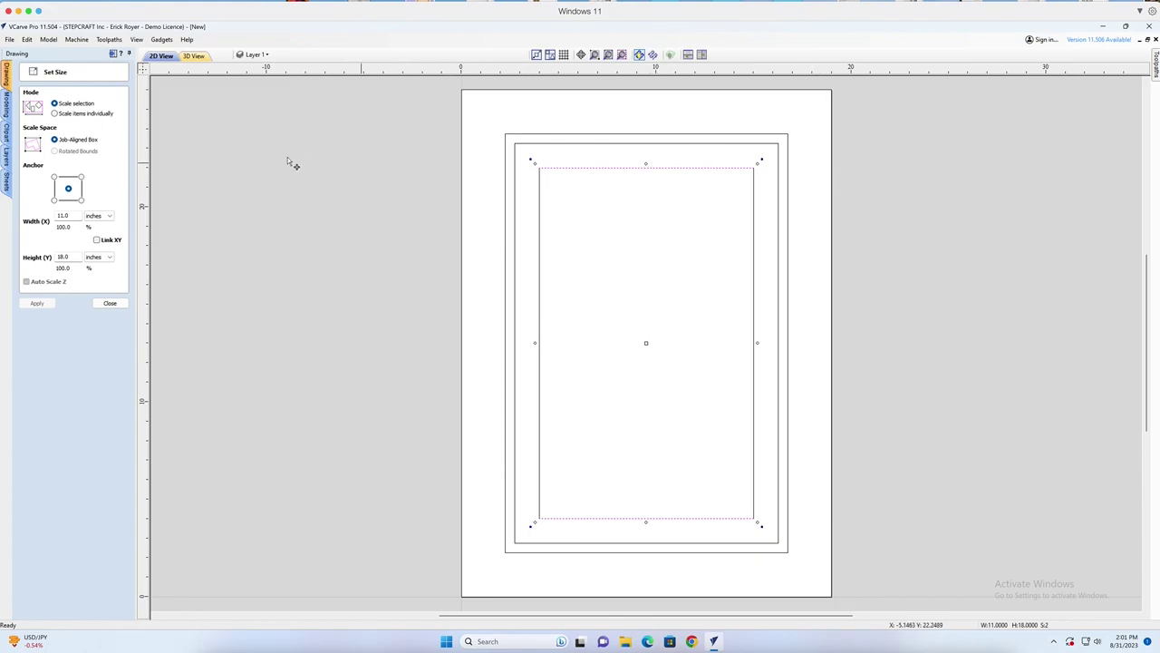
pyautogui.moveTo(76, 216); pyautogui.dragTo(24, 215)
pyautogui.write('13.5')
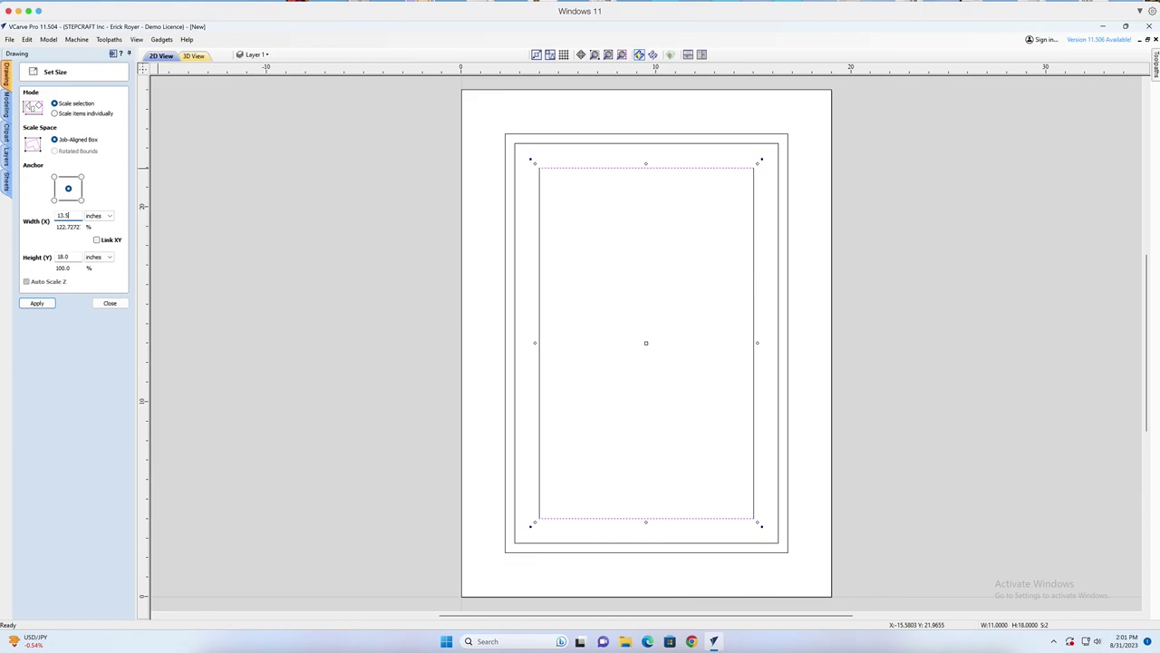
pyautogui.press('Return')
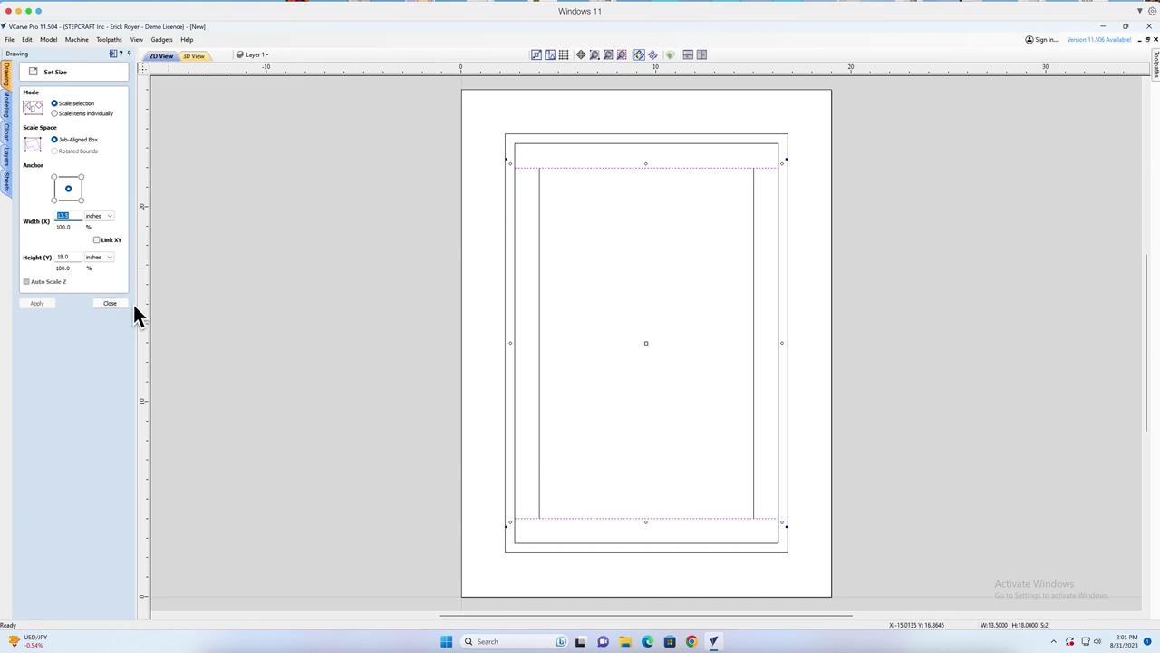
# Set the innermost rectangle's two vertical lines to a height of 20.5 inches about their centre
pyautogui.click(537, 326)
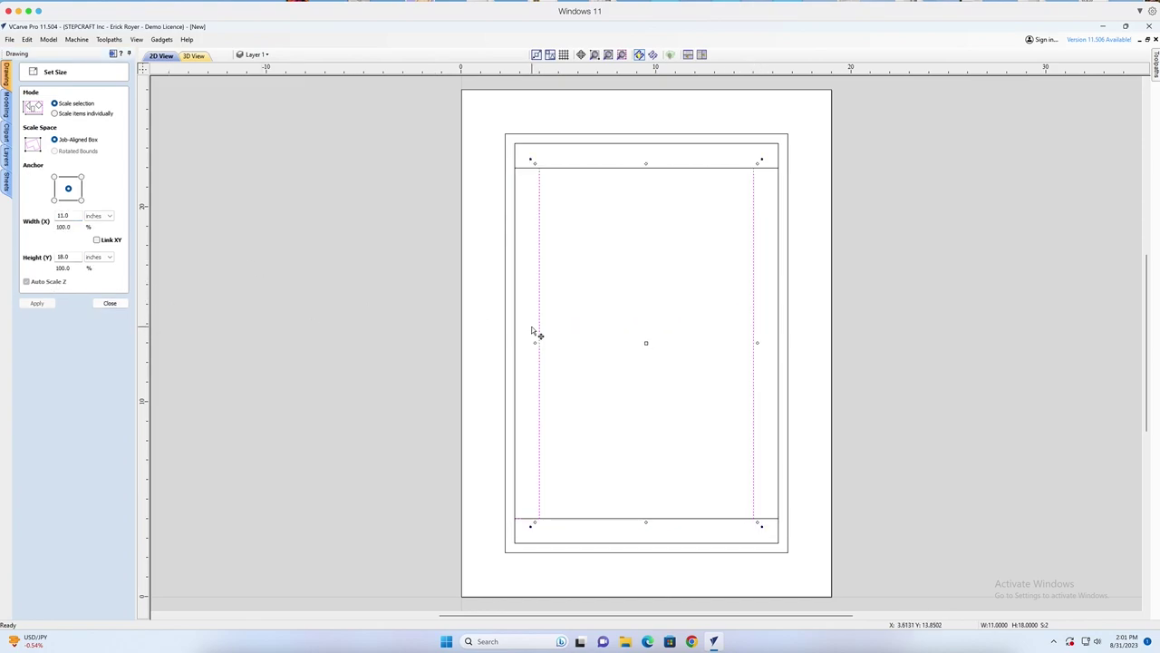
pyautogui.moveTo(73, 256); pyautogui.dragTo(55, 259)
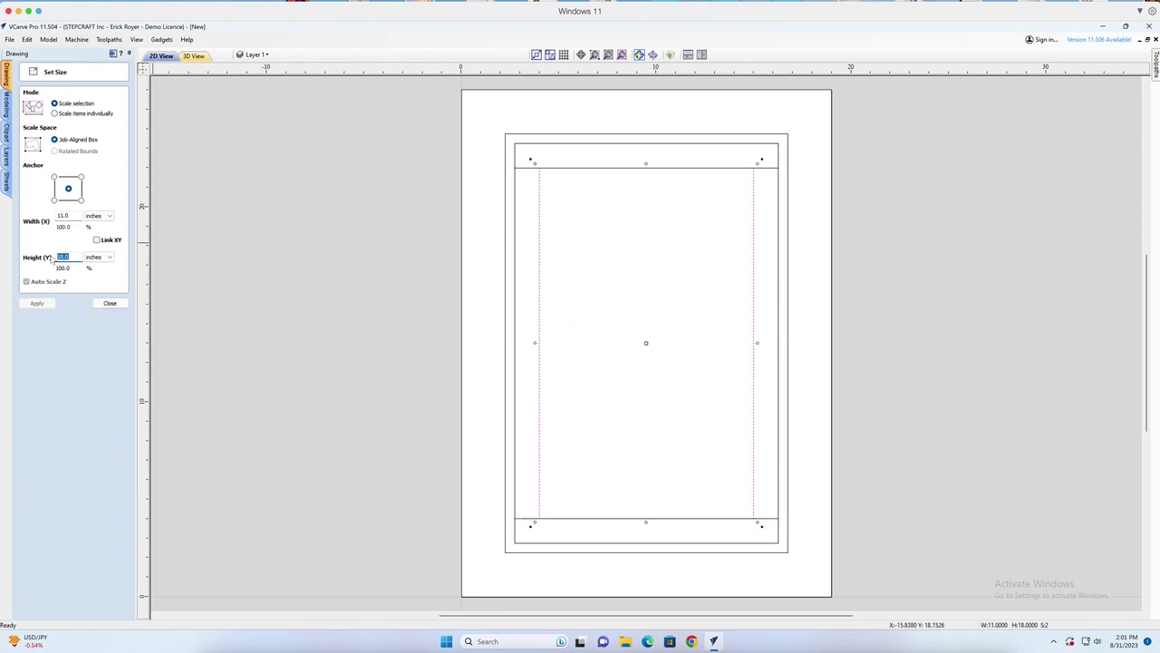
pyautogui.write('20.5')
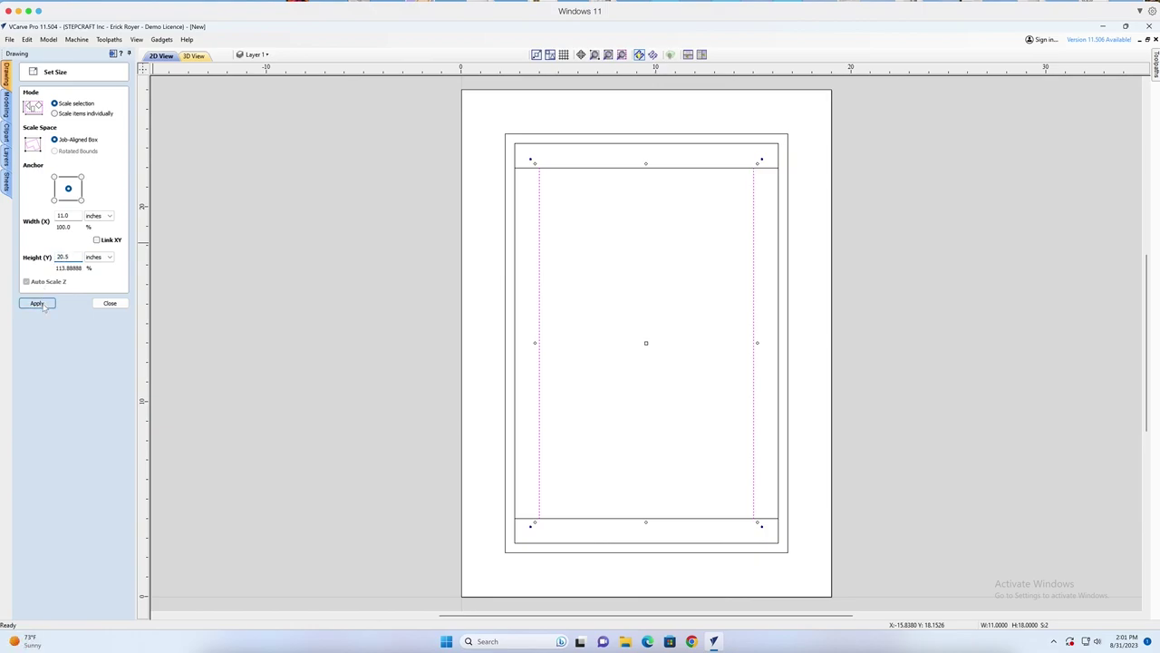
pyautogui.click(37, 303)
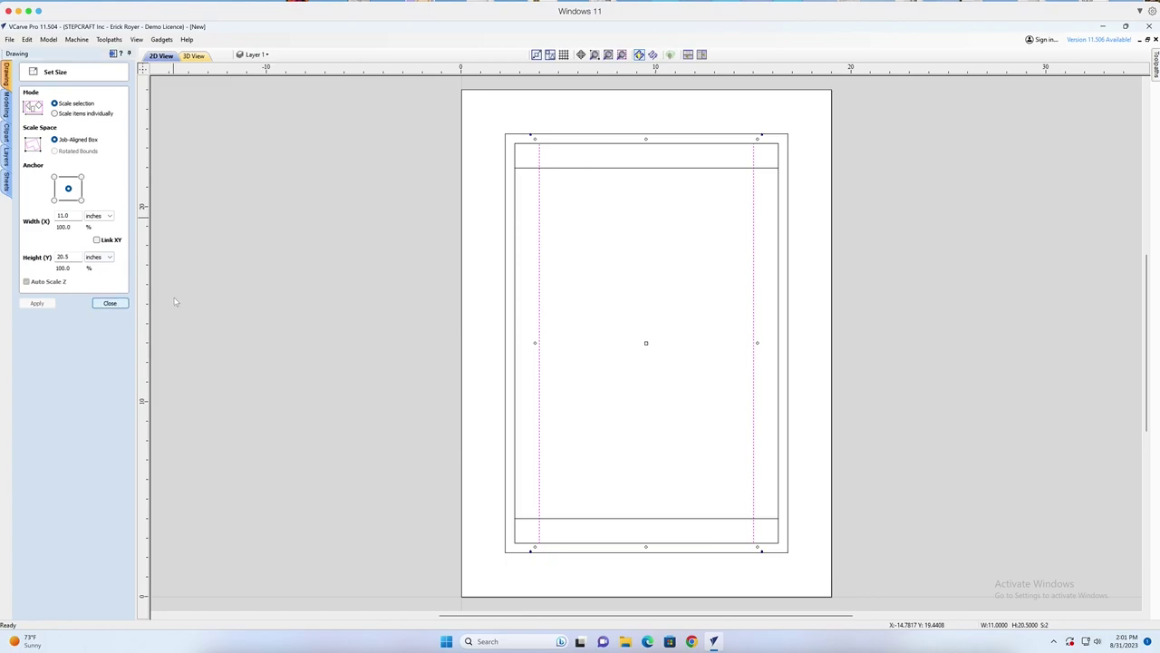
pyautogui.click(110, 303)
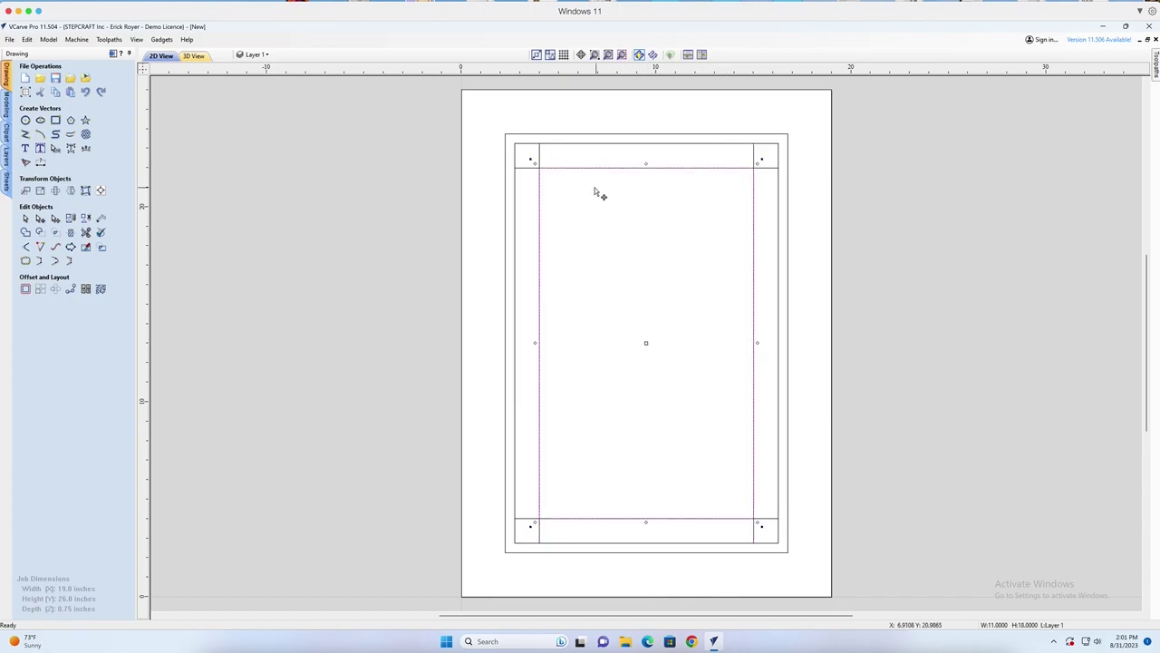
pyautogui.click(624, 174)
pyautogui.click(626, 170)
pyautogui.click(651, 178)
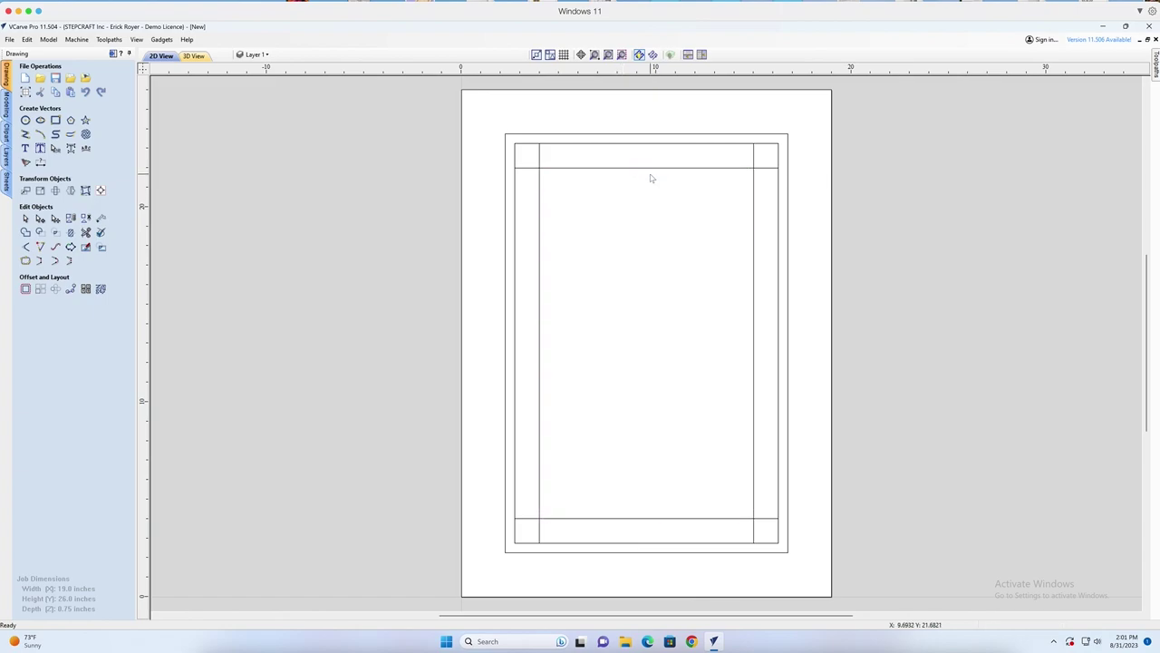
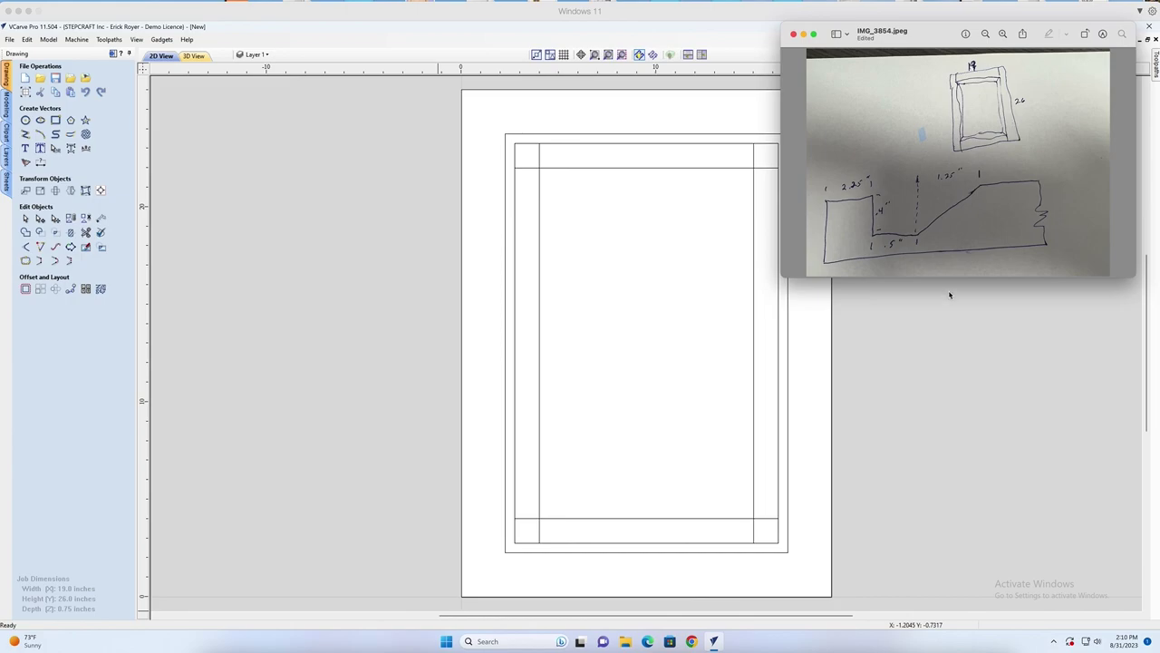
# Draw a 2.5 by 0.4 inch square-cornered rectangle in the empty area to the right of the door
pyautogui.click(55, 120)
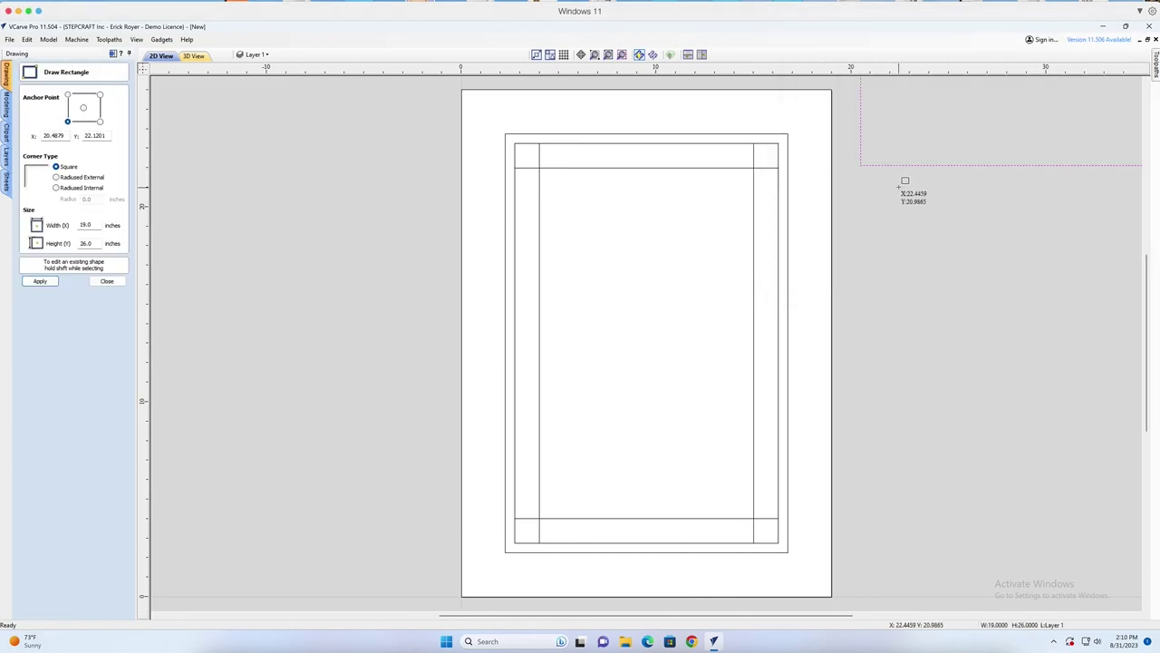
pyautogui.moveTo(98, 225); pyautogui.dragTo(57, 223)
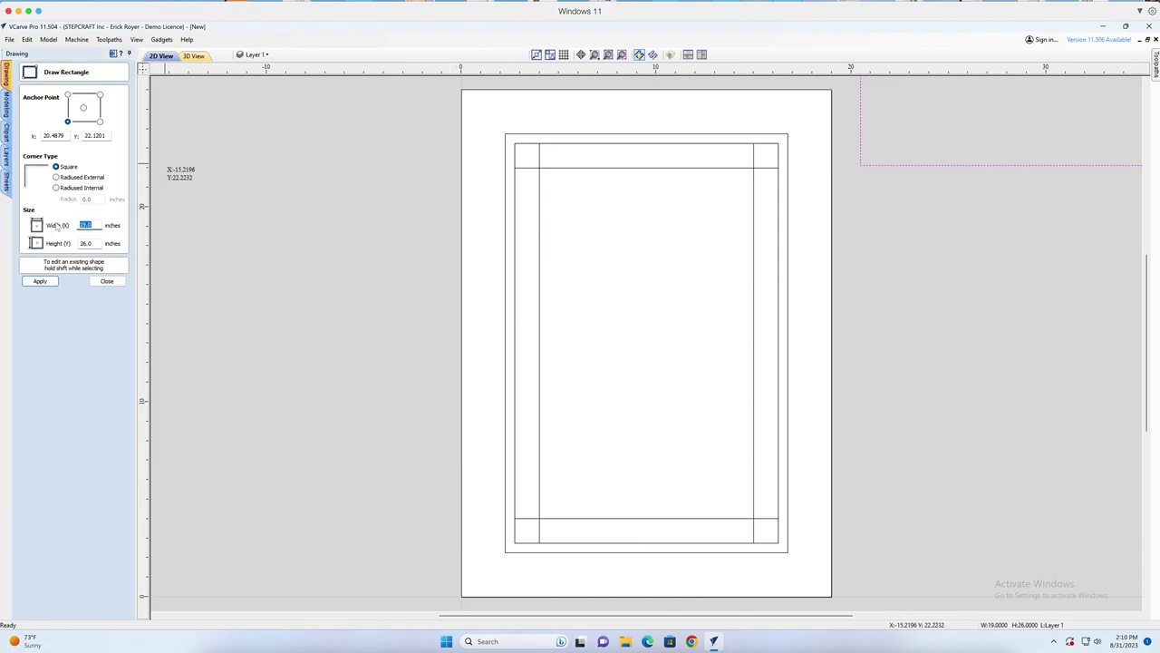
pyautogui.write('2.5')
pyautogui.press('Tab')
pyautogui.write('.4')
pyautogui.click(40, 281)
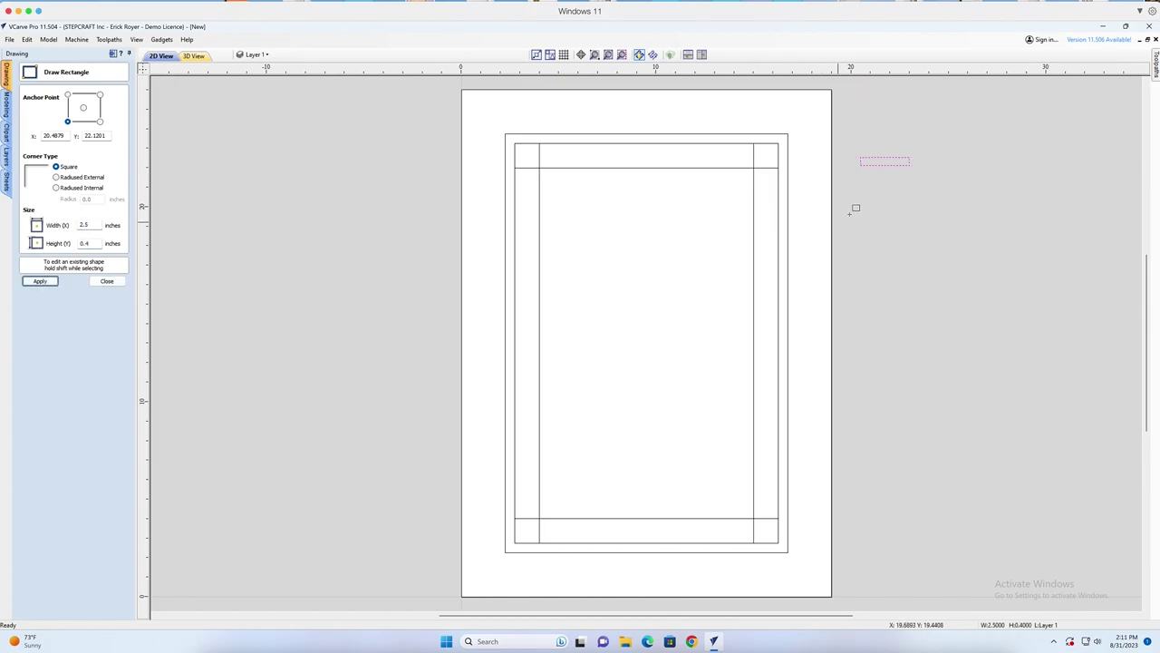
pyautogui.scroll(3, 900, 159)
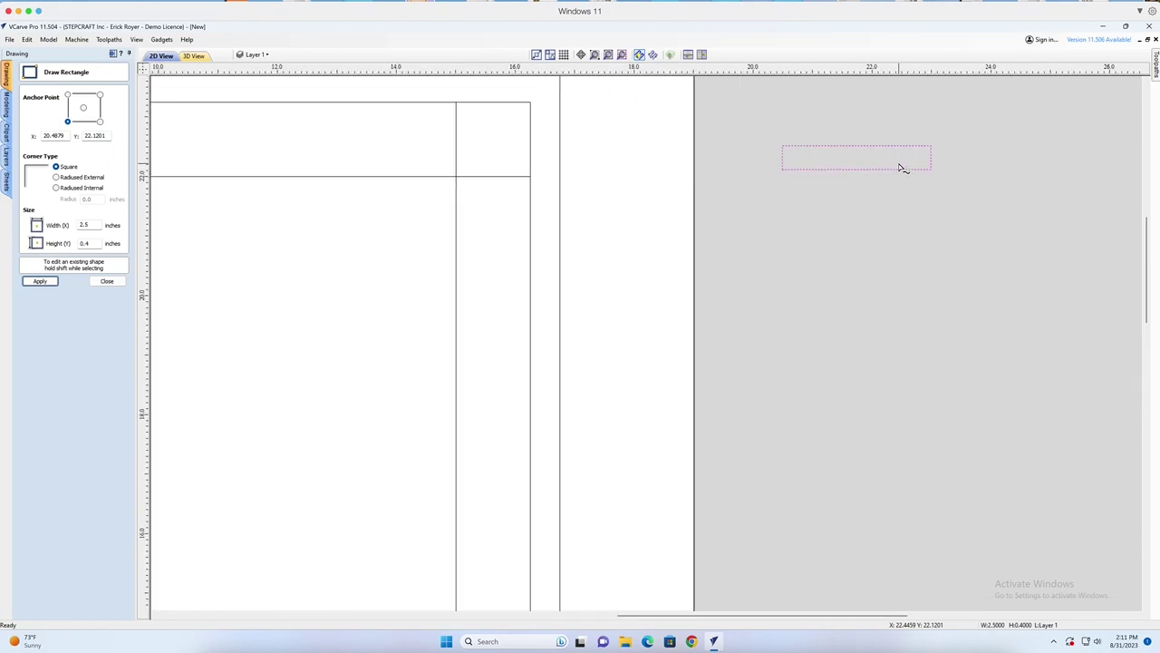
pyautogui.click(107, 281)
# Draw two separate lines joining the small rectangle's upper corners to the midpoint of its lower edge as bevel profiles
pyautogui.click(27, 118)
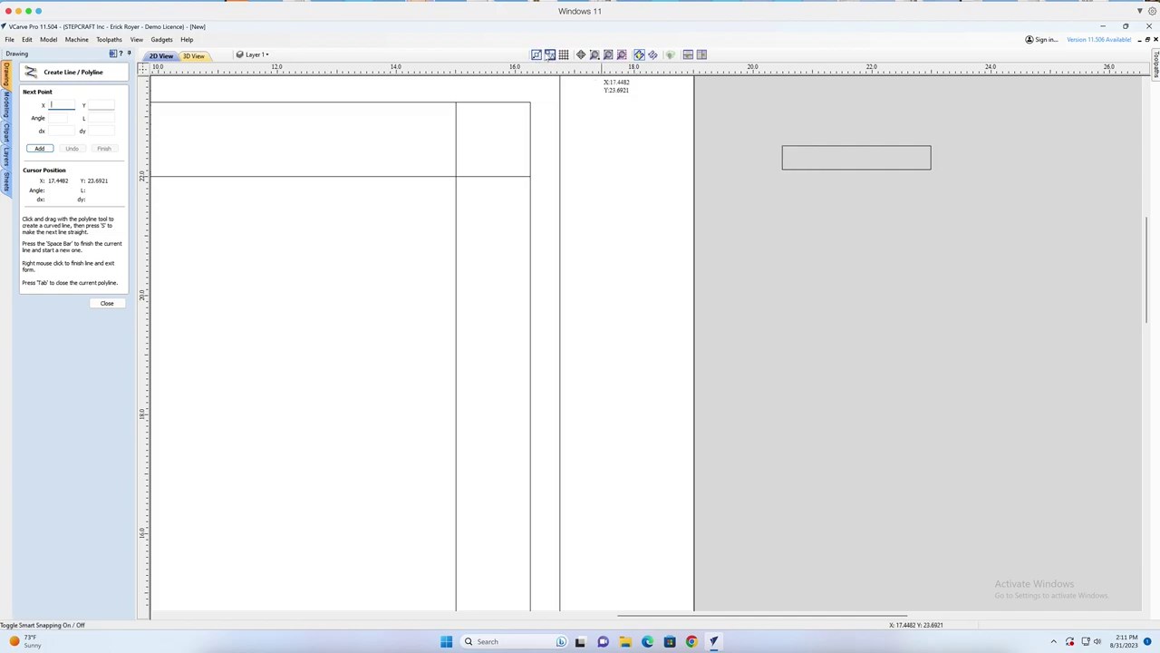
pyautogui.click(783, 146)
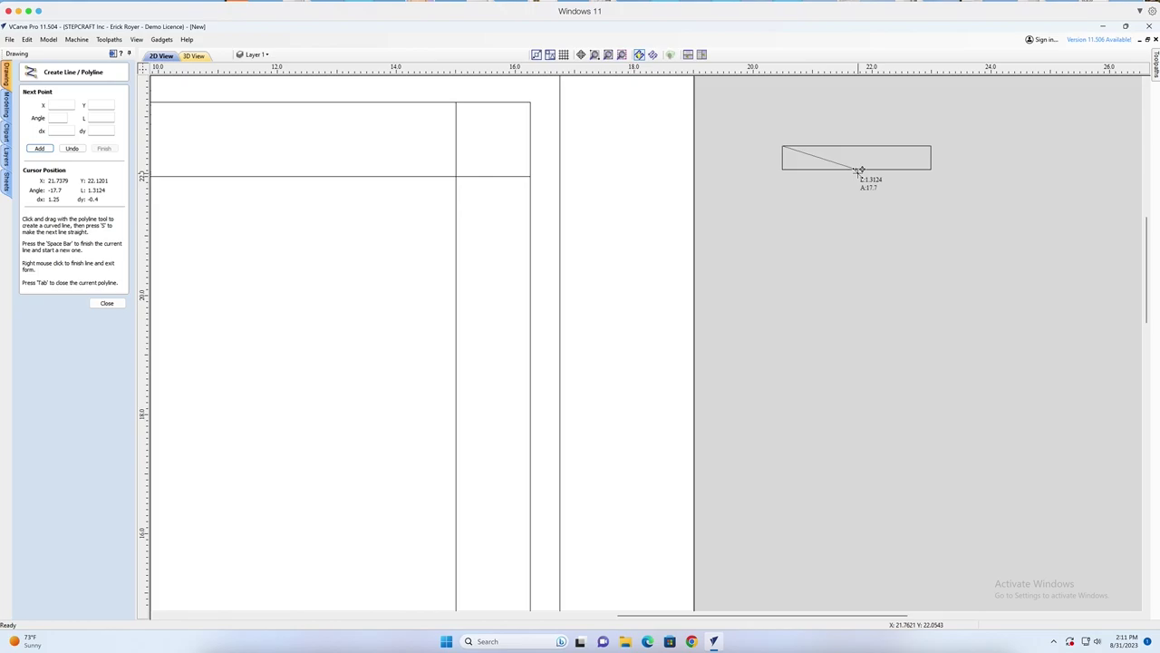
pyautogui.click(858, 170)
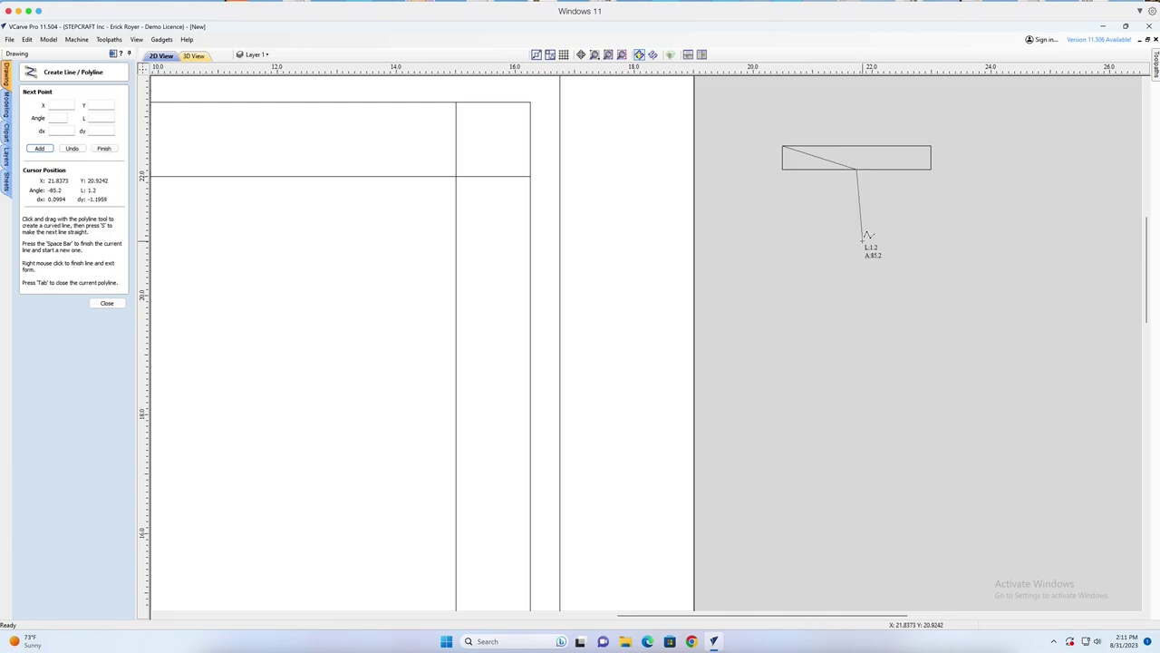
pyautogui.press('space')
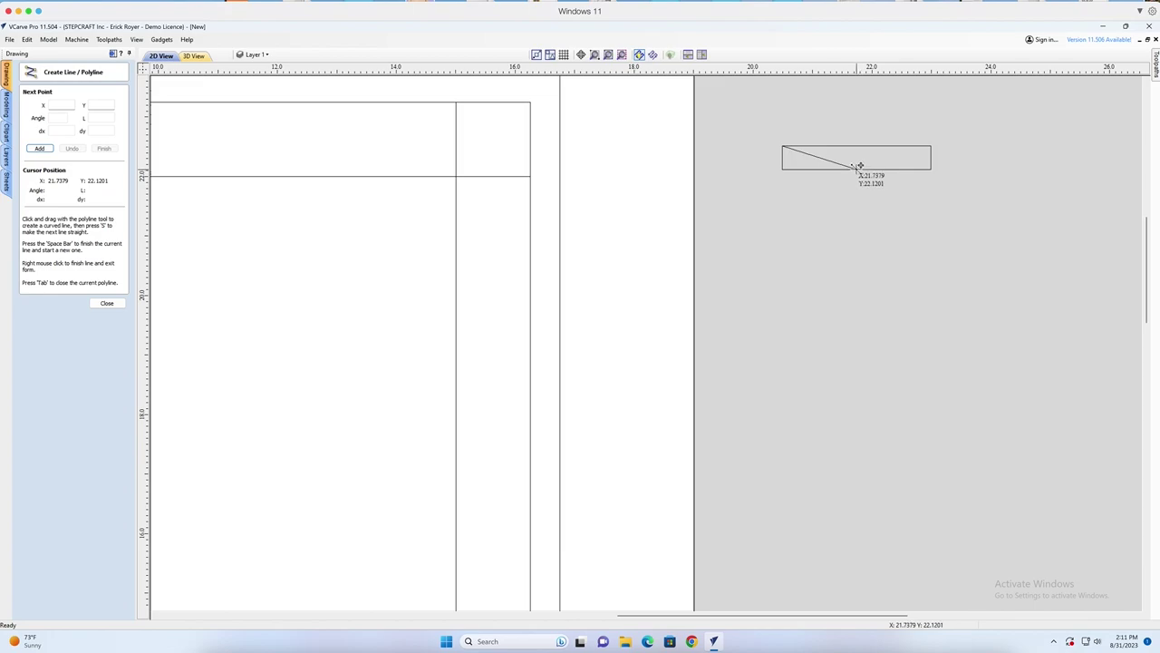
pyautogui.click(857, 167)
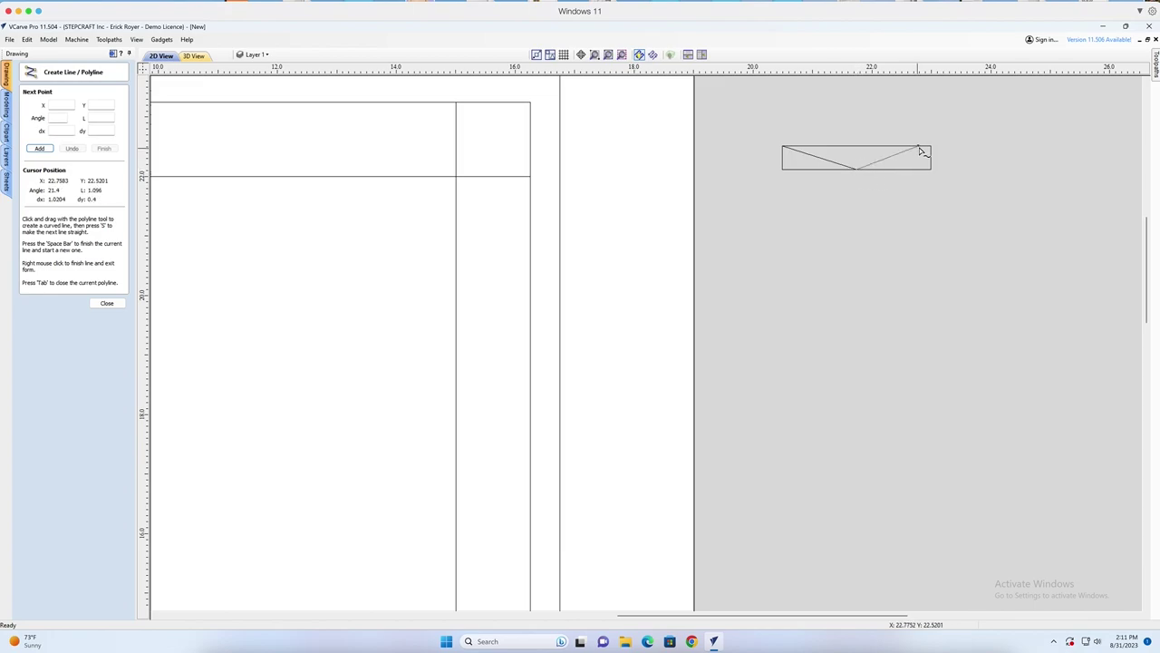
pyautogui.click(930, 145)
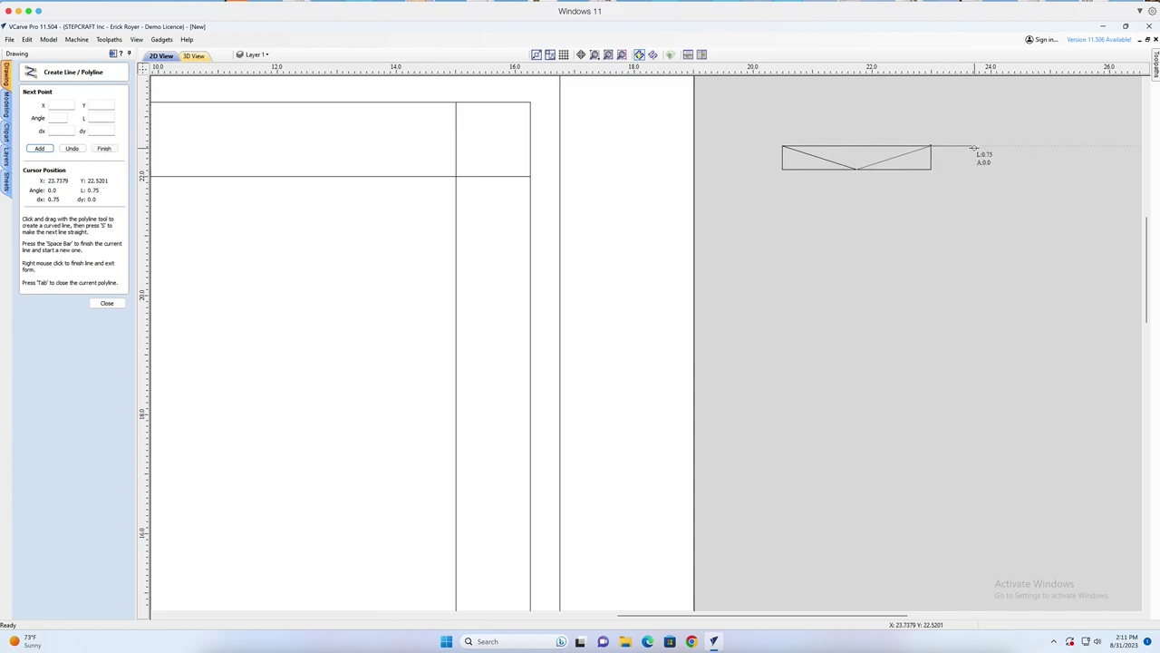
pyautogui.rightClick(971, 148)
# Check the sizes of the two diagonal profile lines and measure the slope angle of the right one
pyautogui.click(836, 162)
pyautogui.click(886, 164)
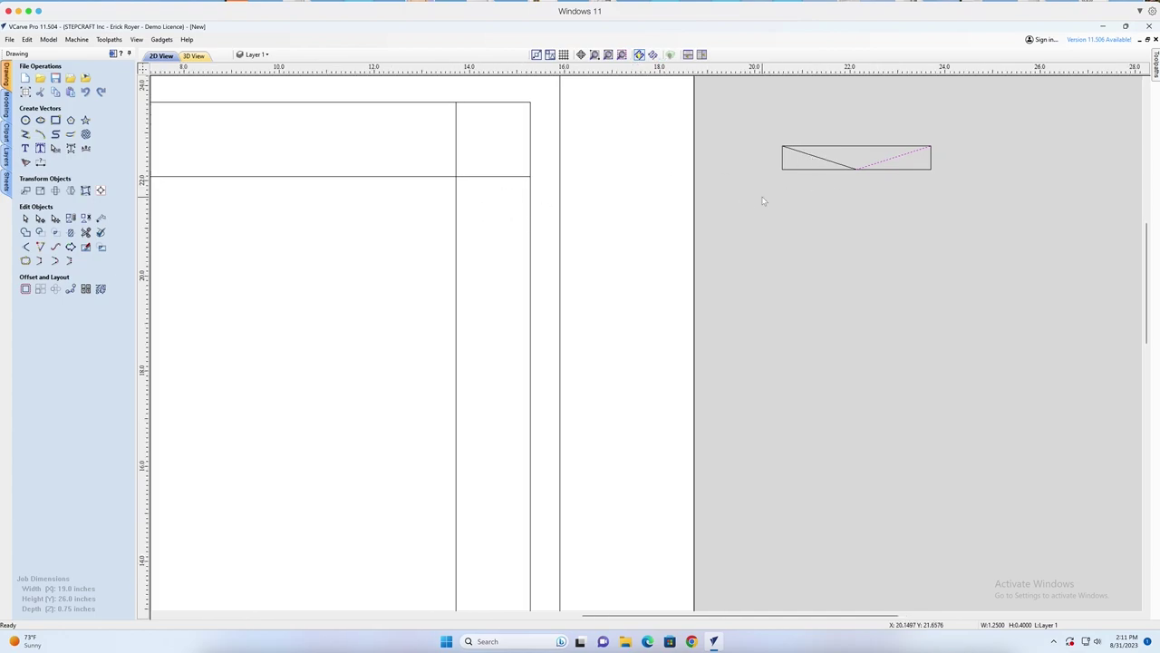
pyautogui.press('F4')
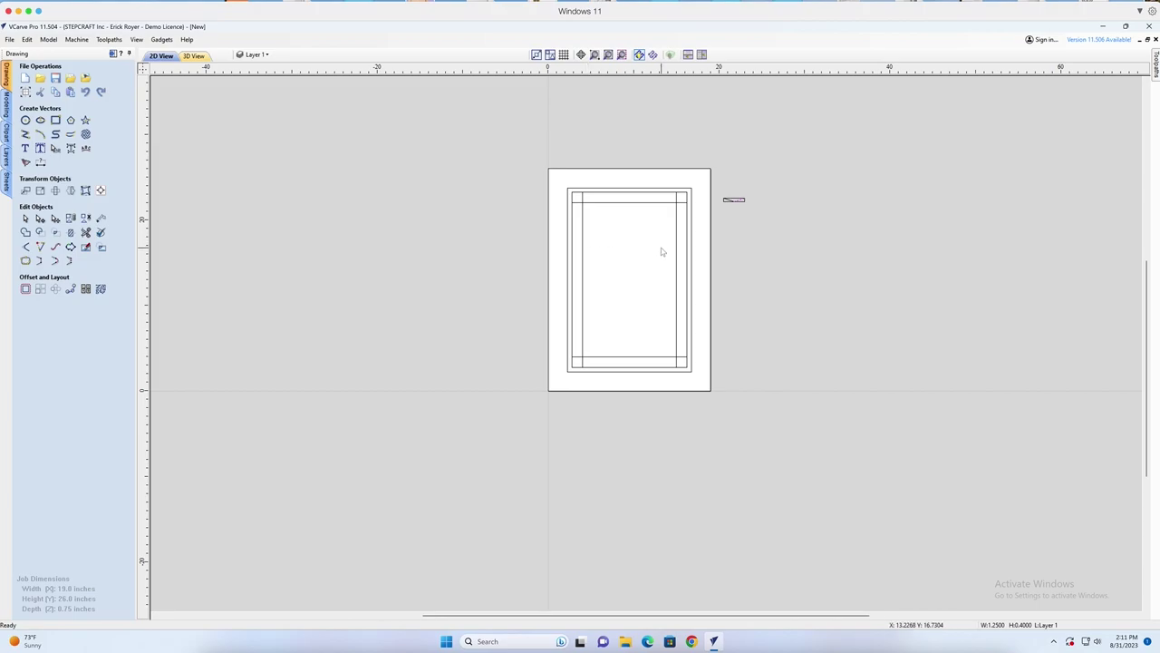
pyautogui.scroll(2, 661, 247)
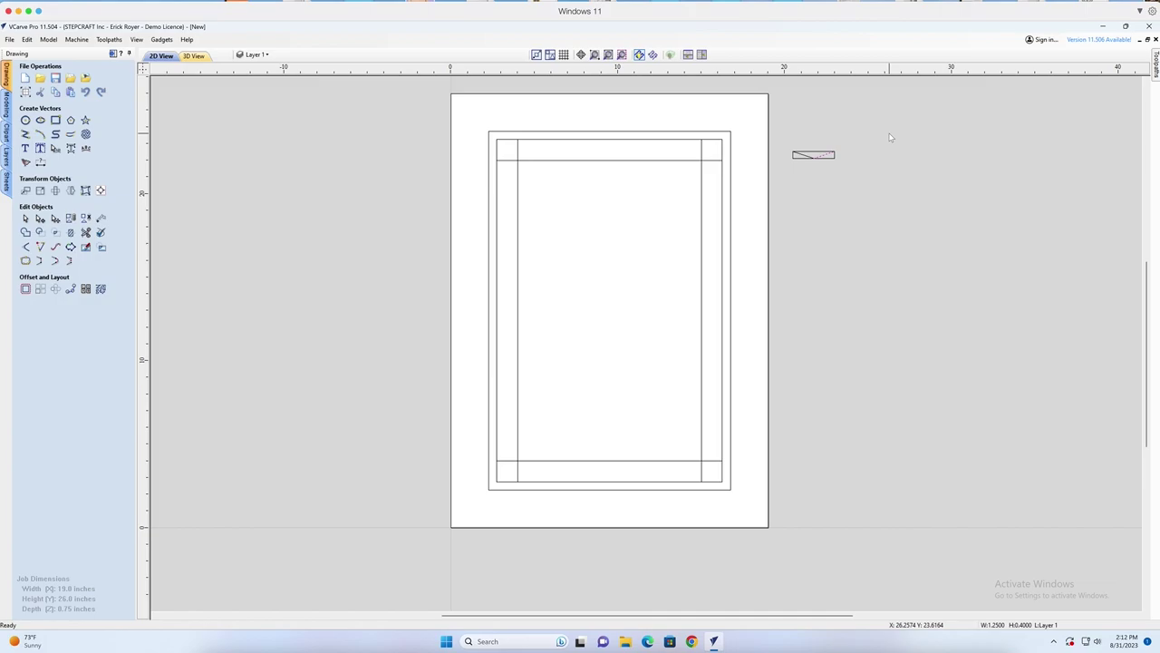
pyautogui.scroll(8, 853, 137)
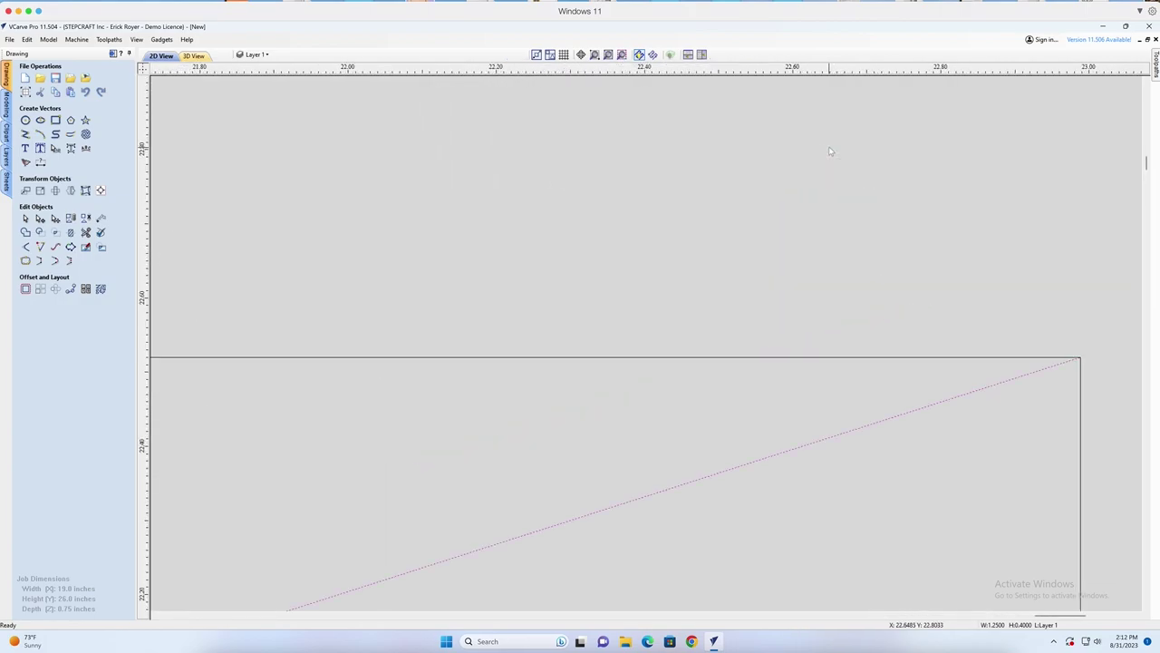
pyautogui.scroll(-1, 831, 152)
pyautogui.click(101, 218)
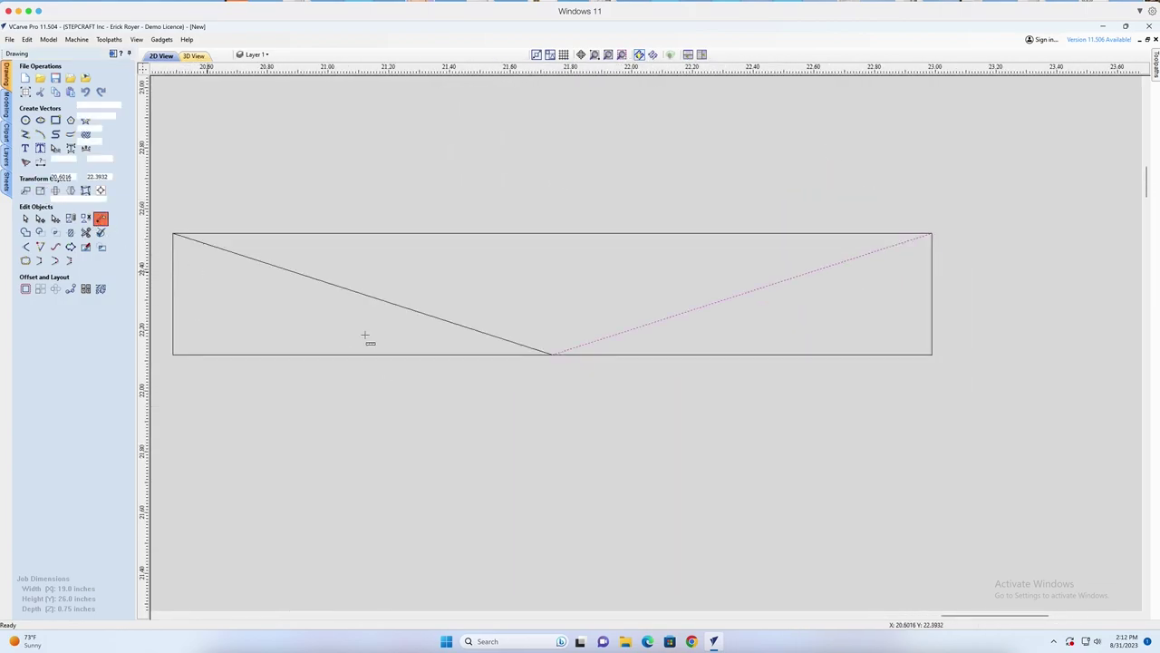
pyautogui.click(553, 353)
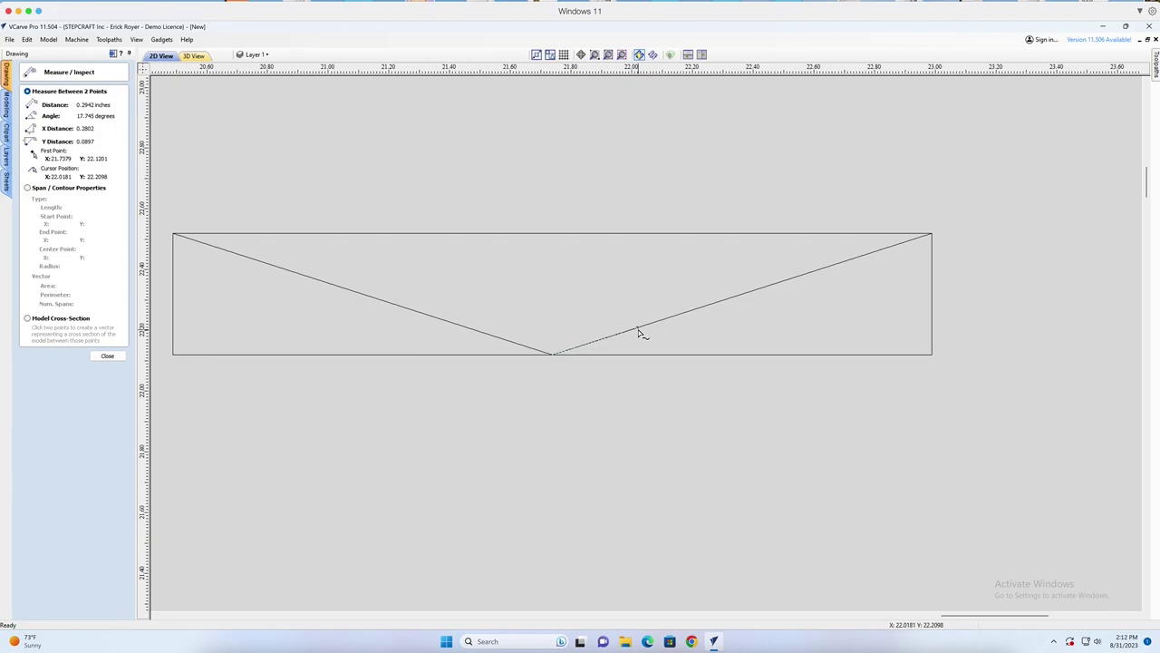
pyautogui.press('Escape')
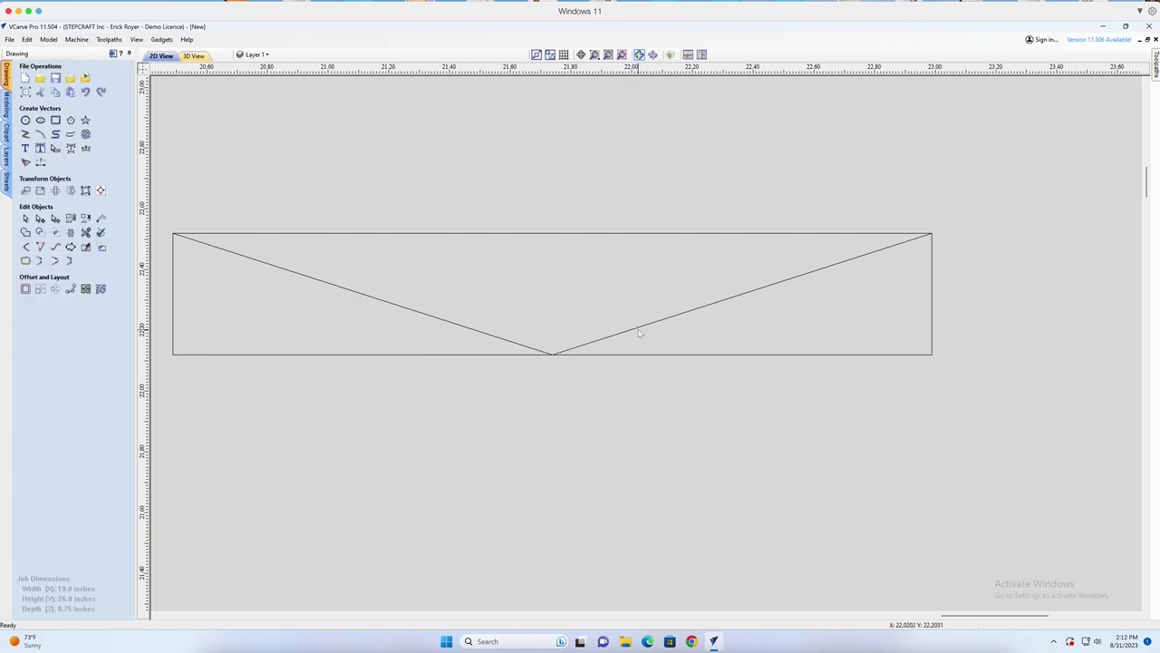
pyautogui.scroll(-5, 607, 350)
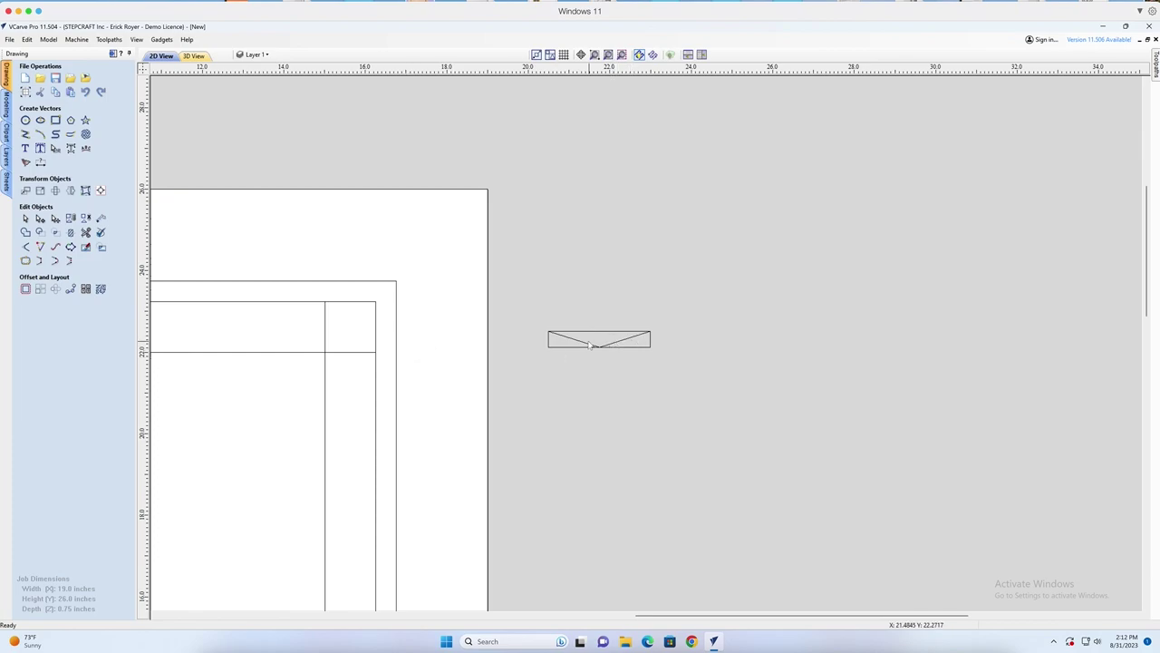
# Select the left diagonal profile, keep the toolpath operations open beside the drawing and start a Moulding Toolpath
pyautogui.click(560, 337)
pyautogui.scroll(-5, 513, 357)
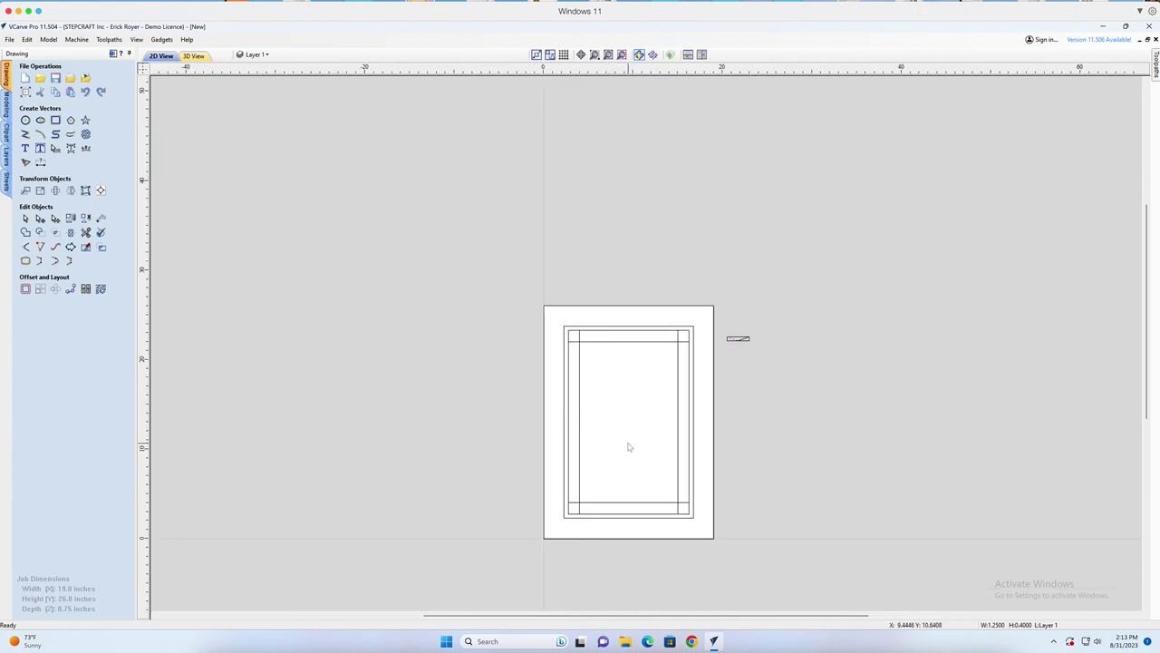
pyautogui.scroll(2, 629, 447)
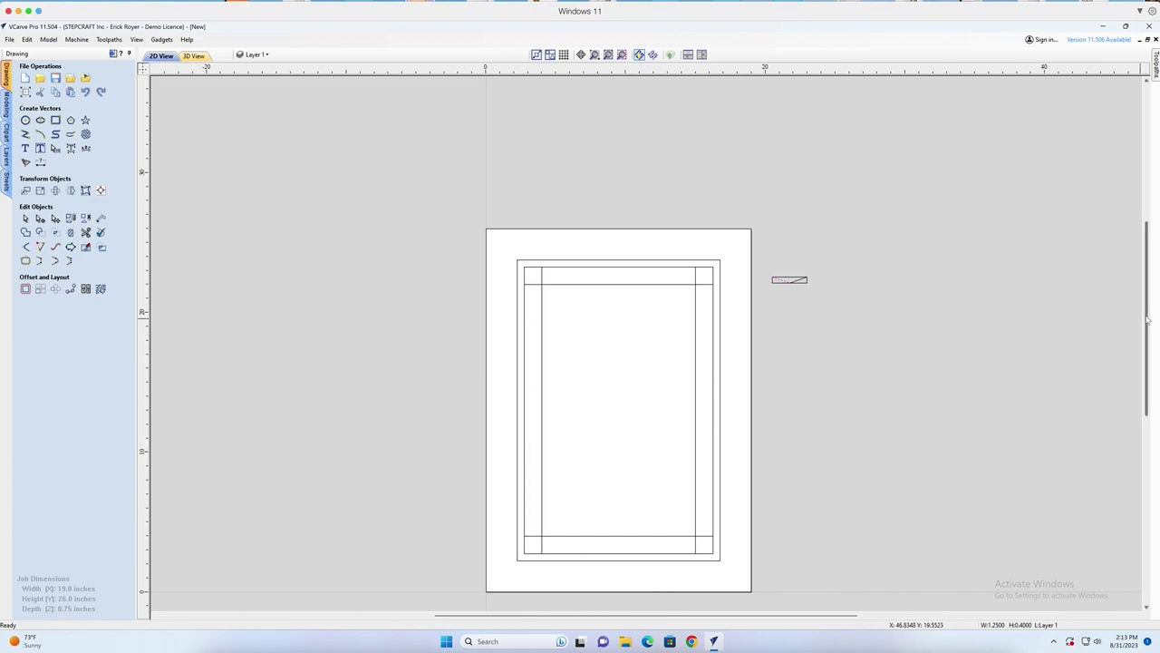
pyautogui.scroll(-2, 1148, 319)
pyautogui.click(1155, 64)
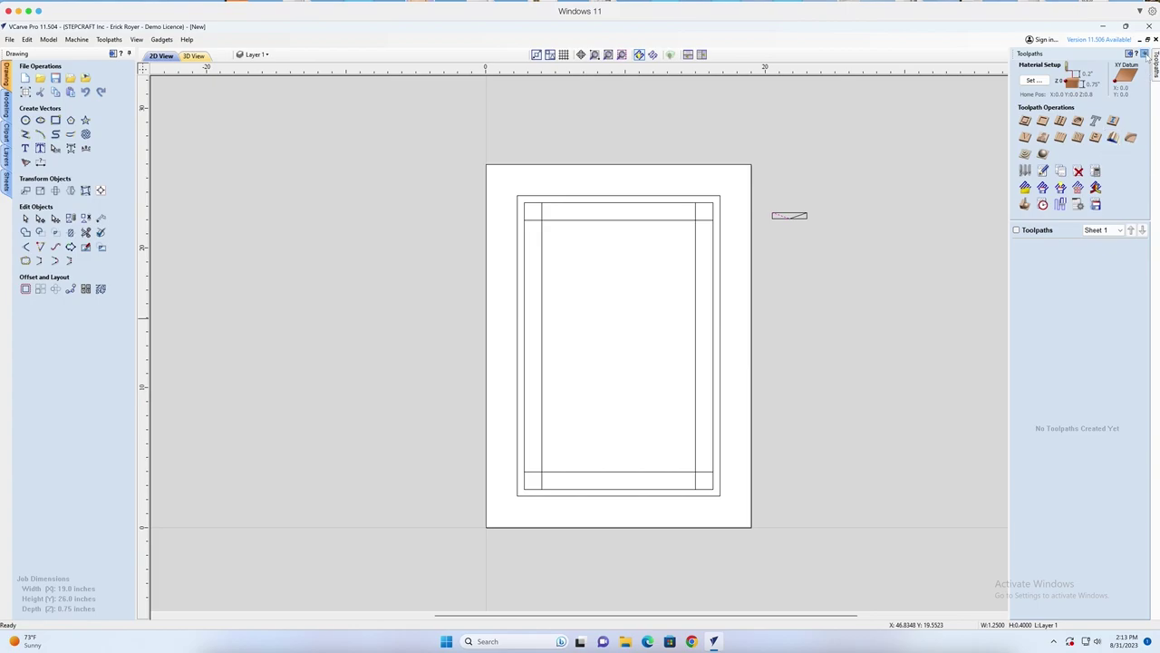
pyautogui.click(1145, 54)
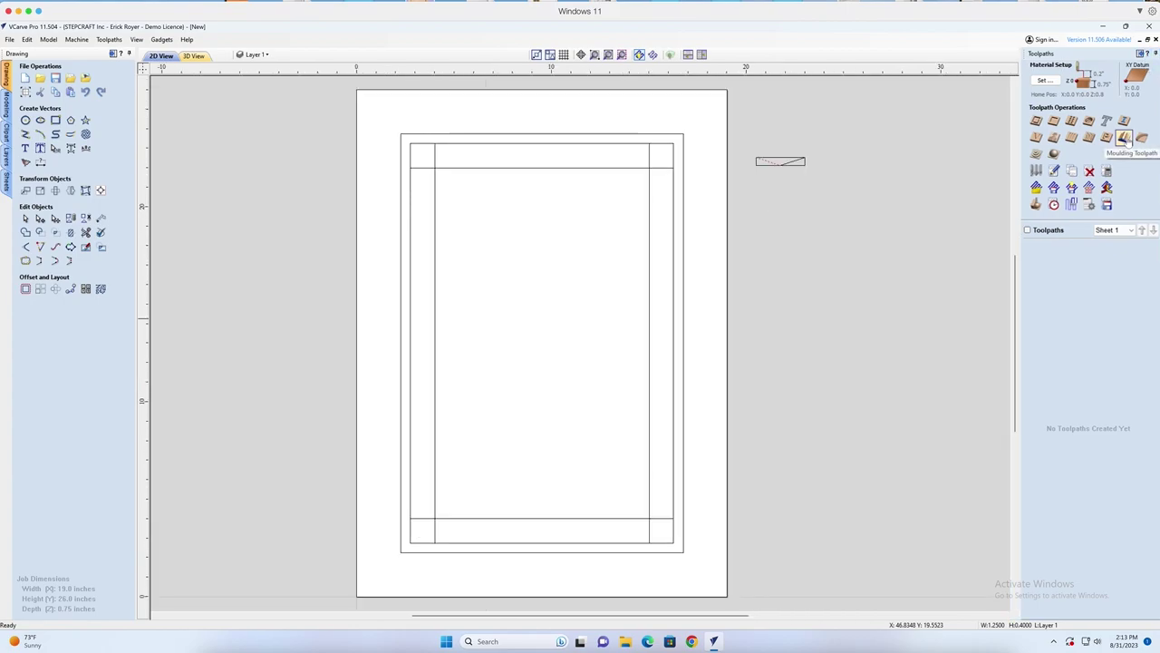
pyautogui.click(1124, 137)
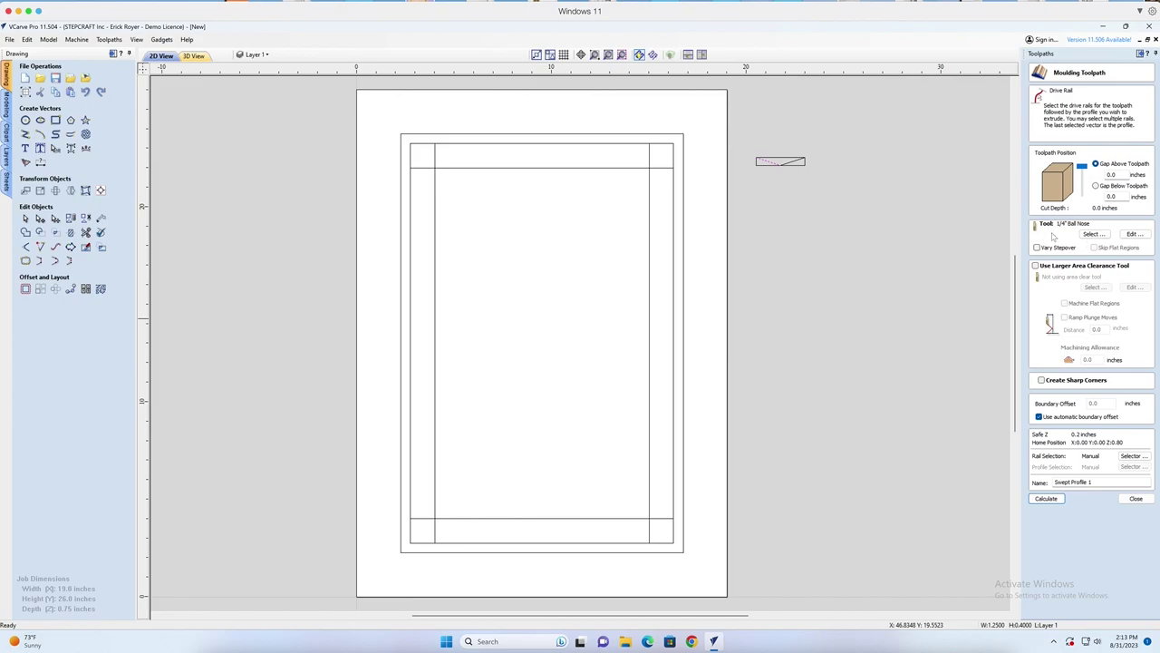
# Review the 1/4" Ball Nose tool in the tool database and its stepover in the tool's edit settings
pyautogui.click(1094, 234)
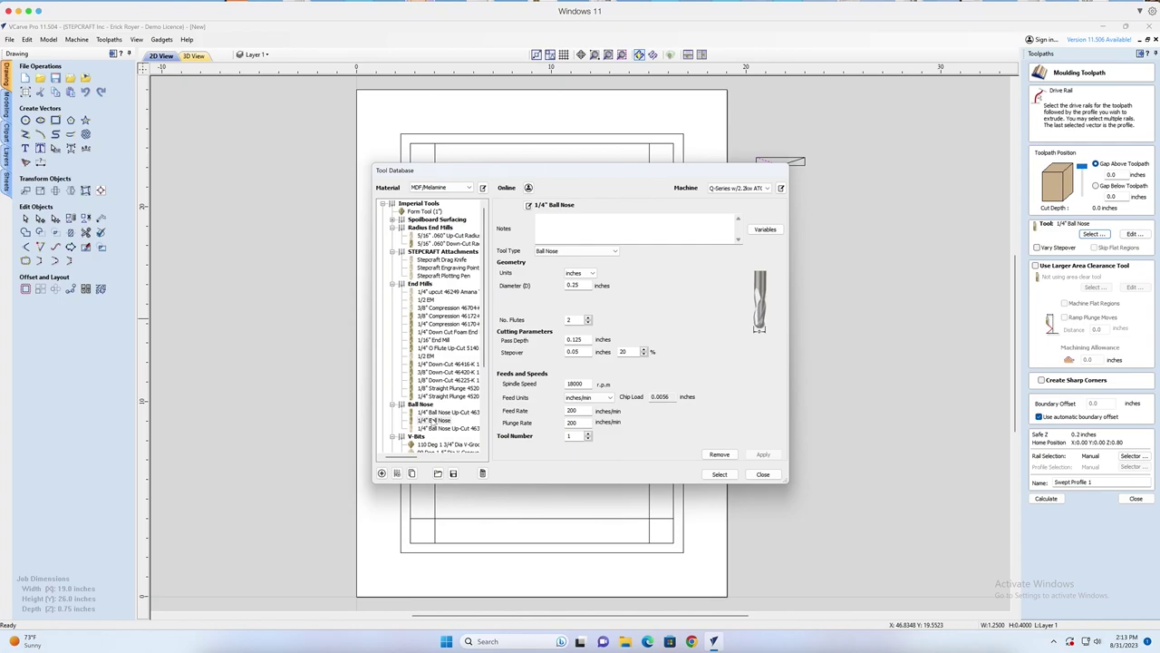
pyautogui.click(764, 475)
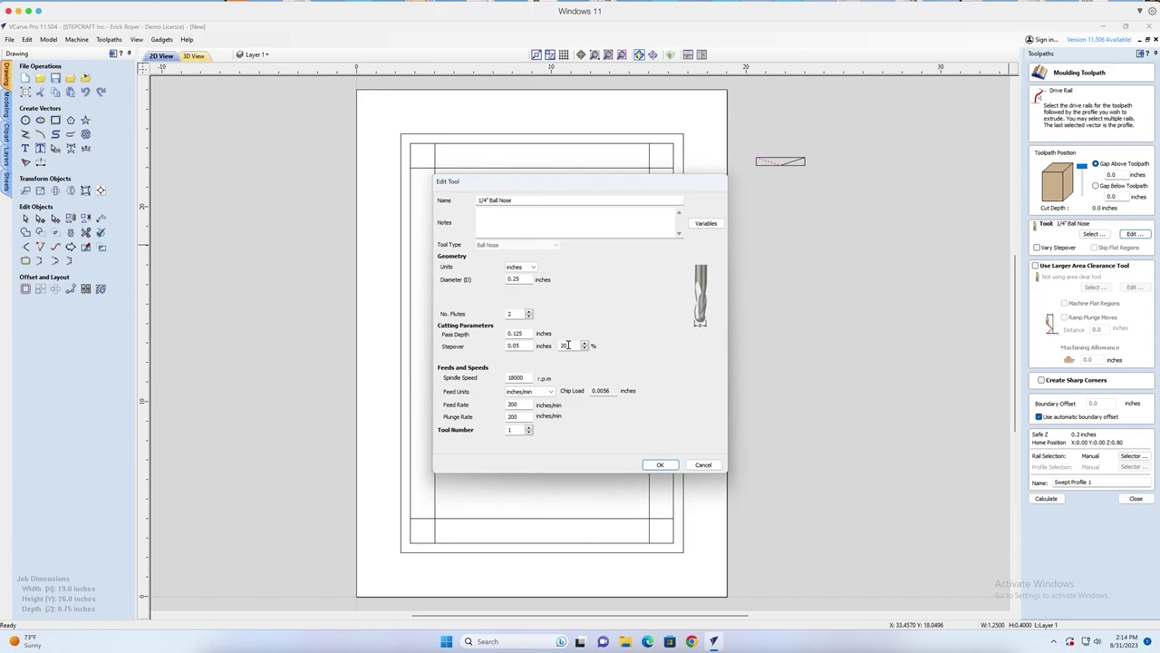
pyautogui.doubleClick(564, 345)
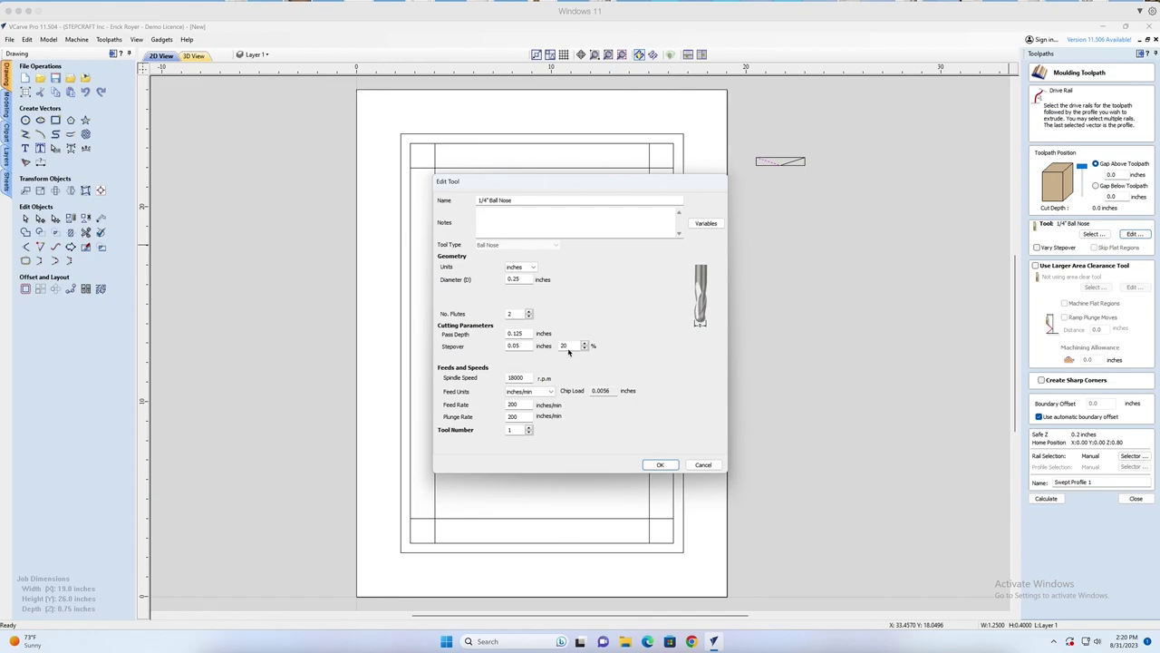
pyautogui.click(692, 467)
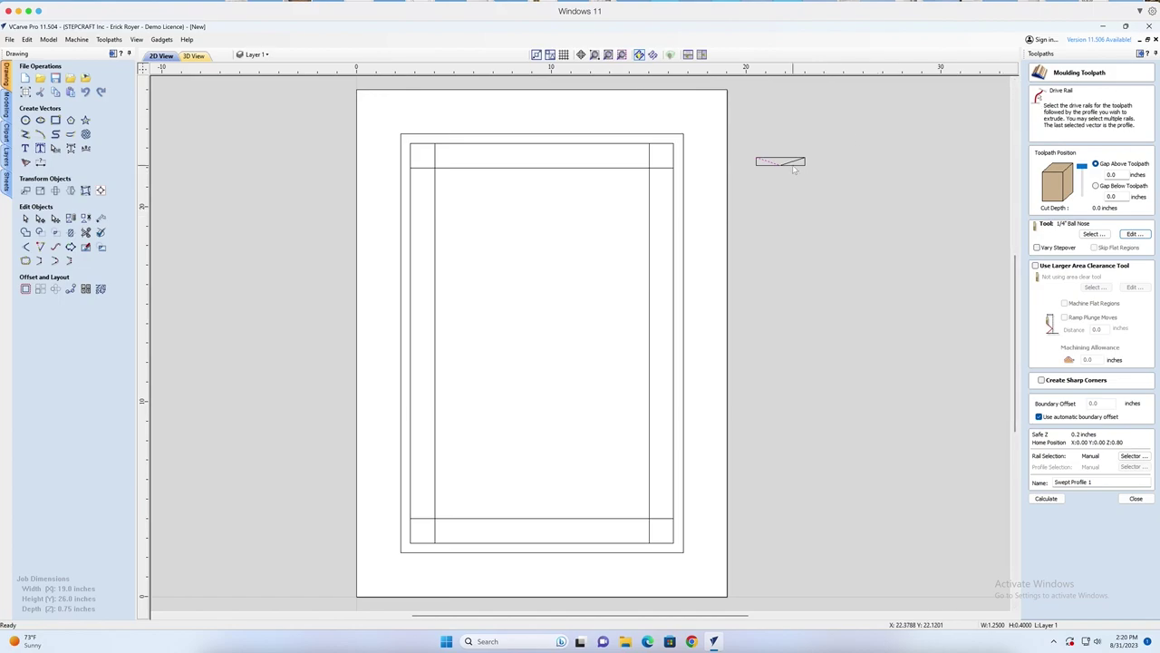
# Select the right inner vertical line as drive rail with the left diagonal as profile, and make the rail's lower end its start point
pyautogui.click(650, 160)
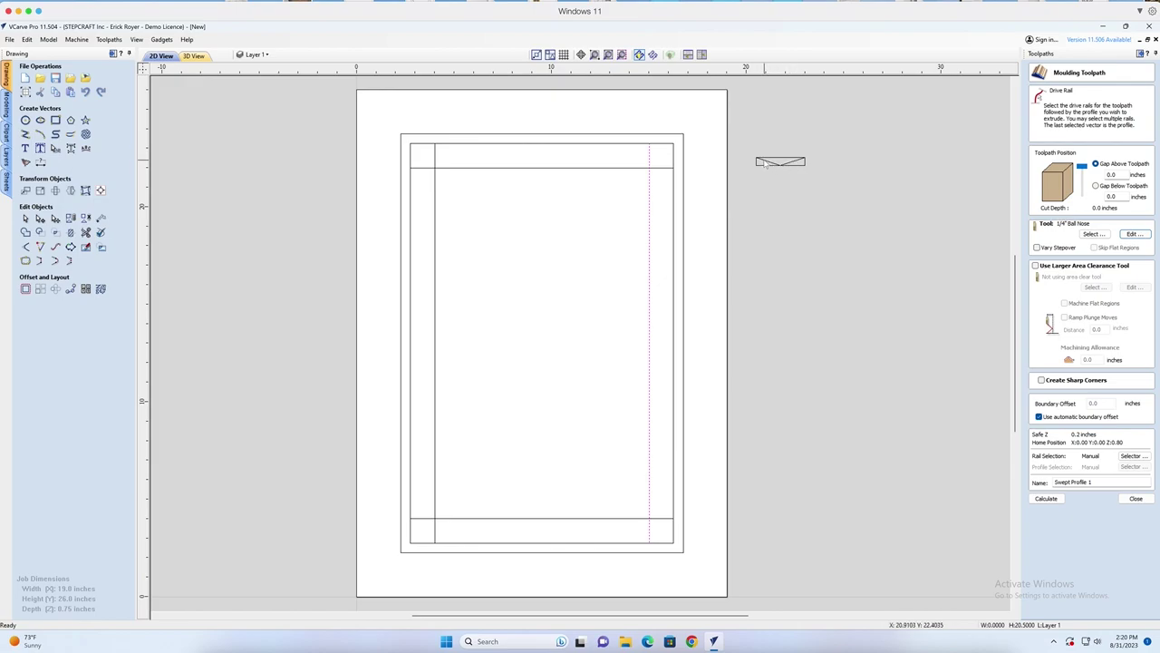
pyautogui.click(765, 163)
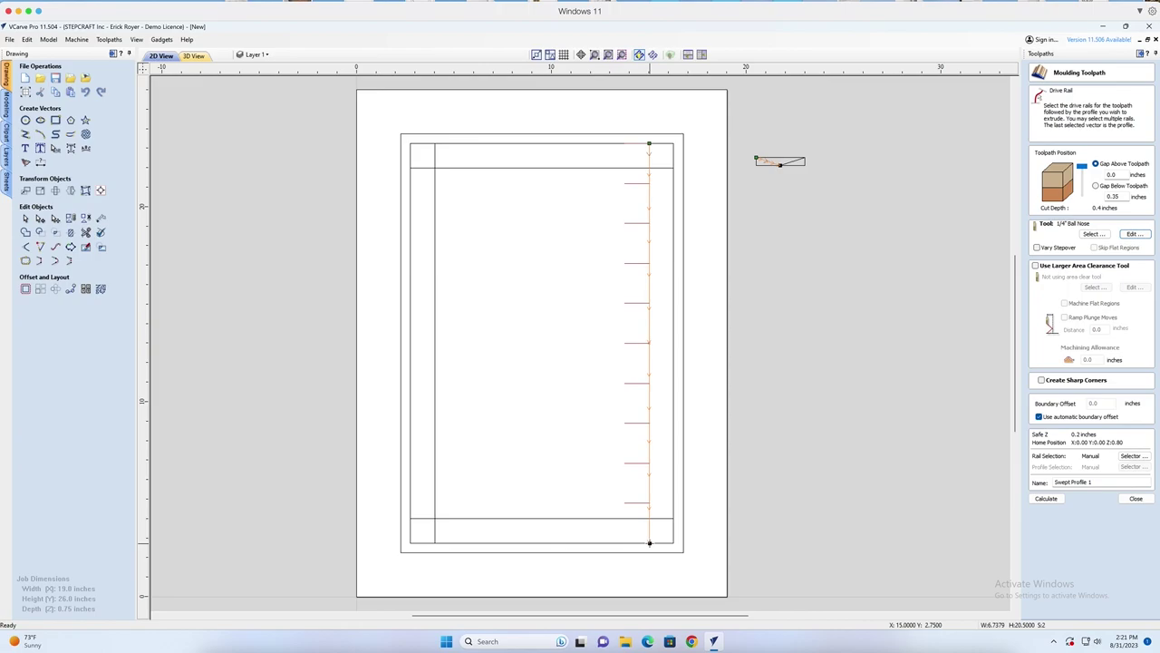
pyautogui.rightClick(649, 543)
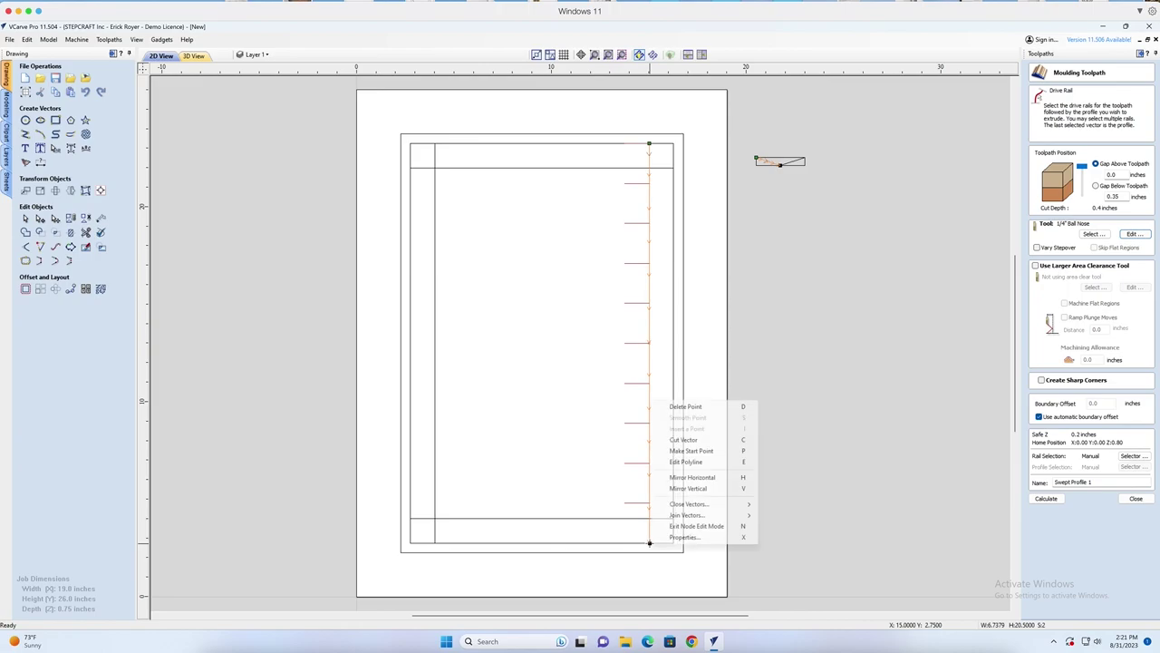
pyautogui.click(691, 450)
pyautogui.click(734, 229)
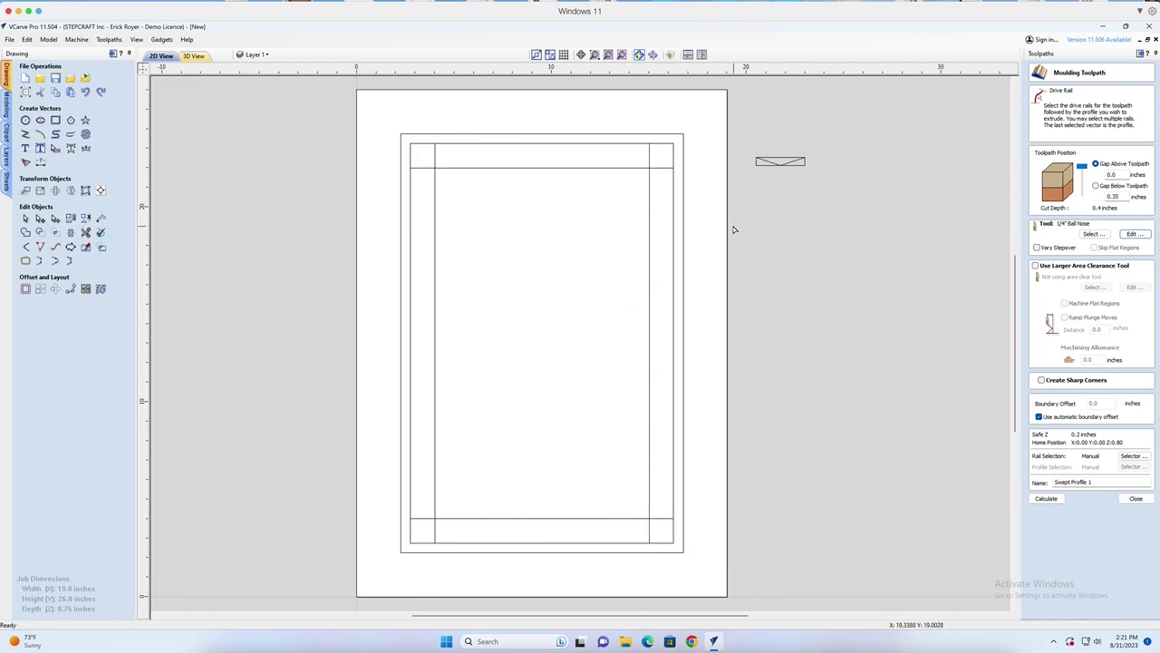
# Calculate the moulding toolpath with the left diagonal profile swept along the right inner vertical rail, using the 1/4" Ball Nose
pyautogui.click(650, 276)
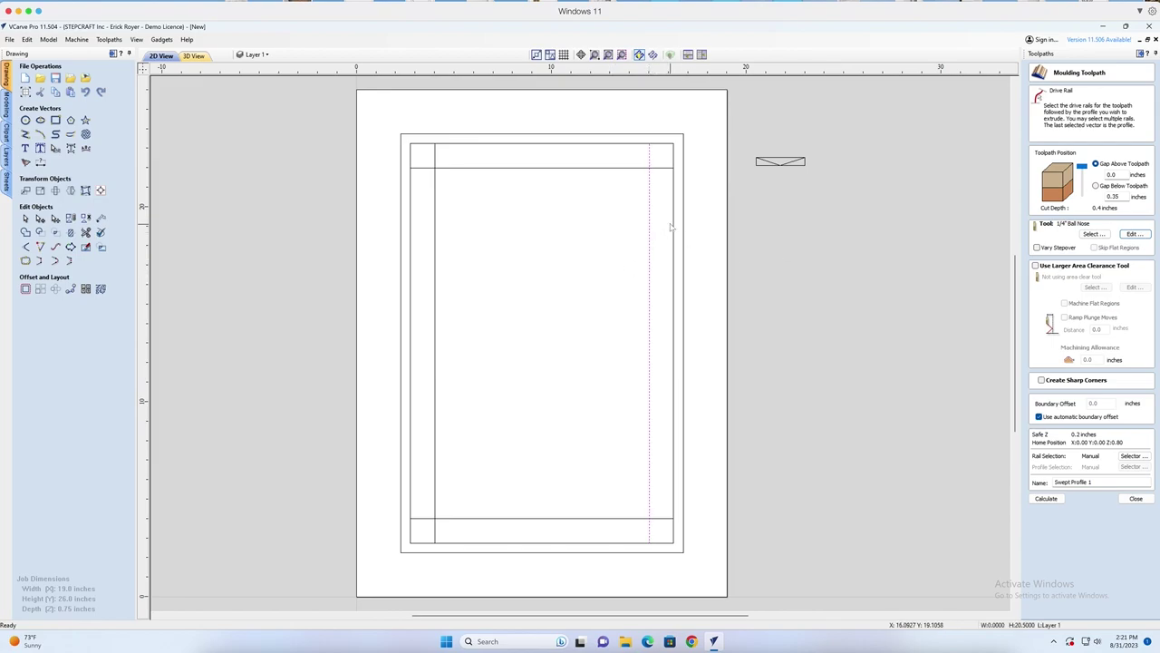
pyautogui.keyDown('shift'); pyautogui.click(768, 163); pyautogui.keyUp('shift')
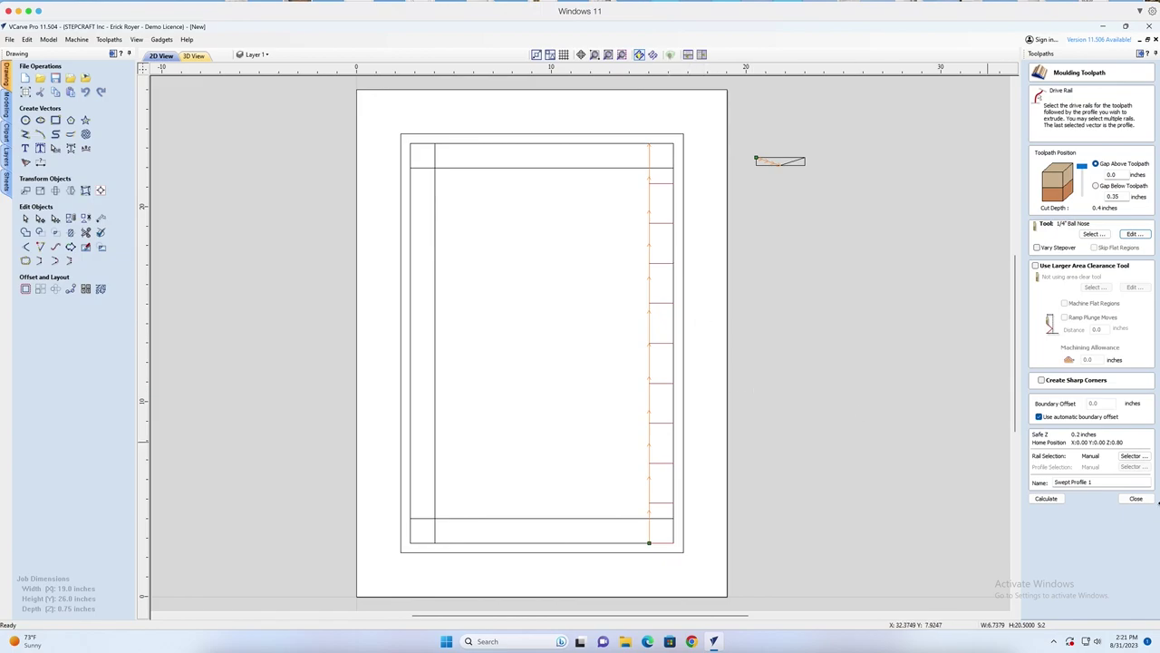
pyautogui.click(1046, 498)
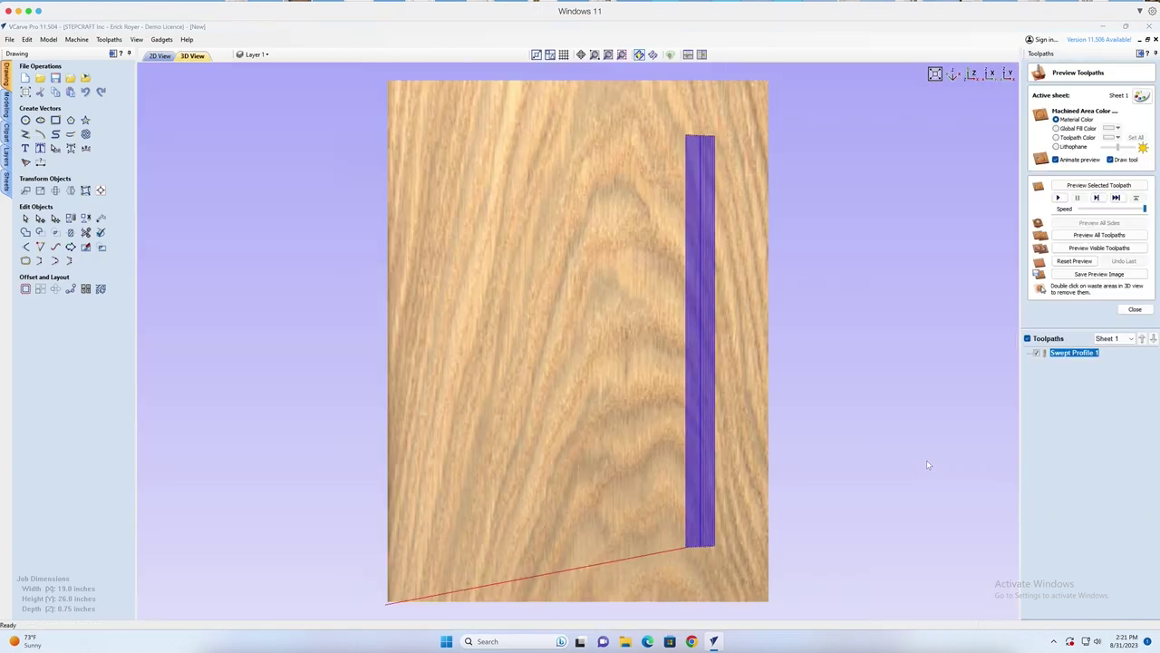
# Preview the right bevel's moulding toolpath on the material and examine the simulated cut from an angle
pyautogui.moveTo(689, 394); pyautogui.dragTo(663, 160)
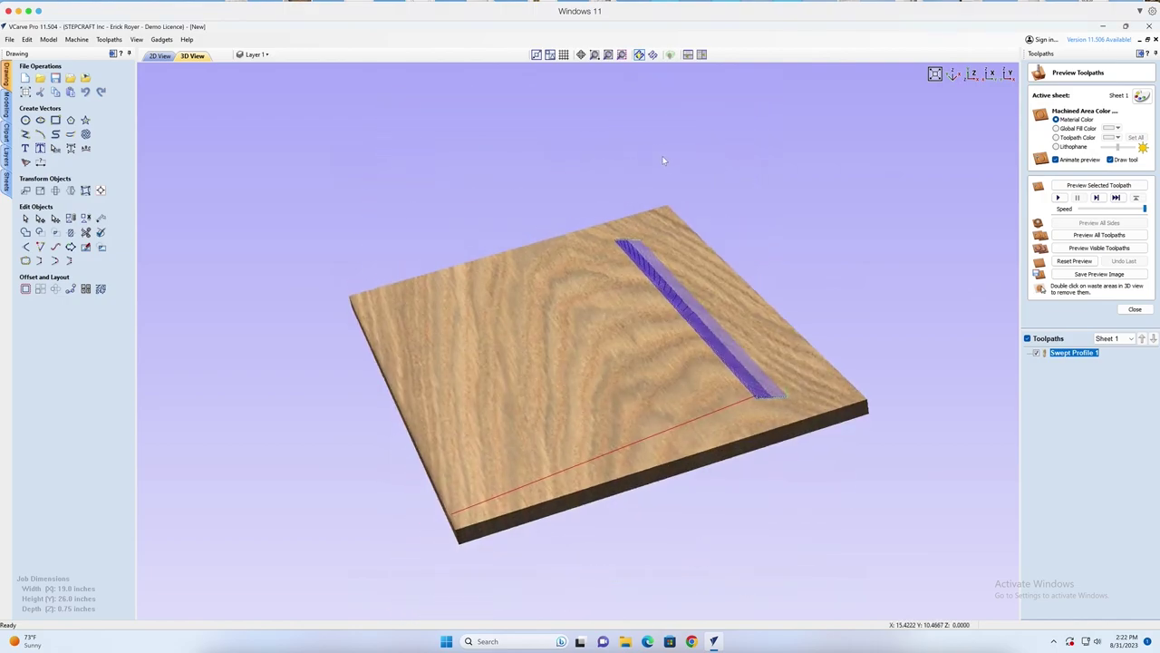
pyautogui.moveTo(709, 317); pyautogui.dragTo(815, 222)
pyautogui.press('Delete')
pyautogui.hotkey('ctrl', 'z')
pyautogui.moveTo(770, 281); pyautogui.dragTo(728, 342)
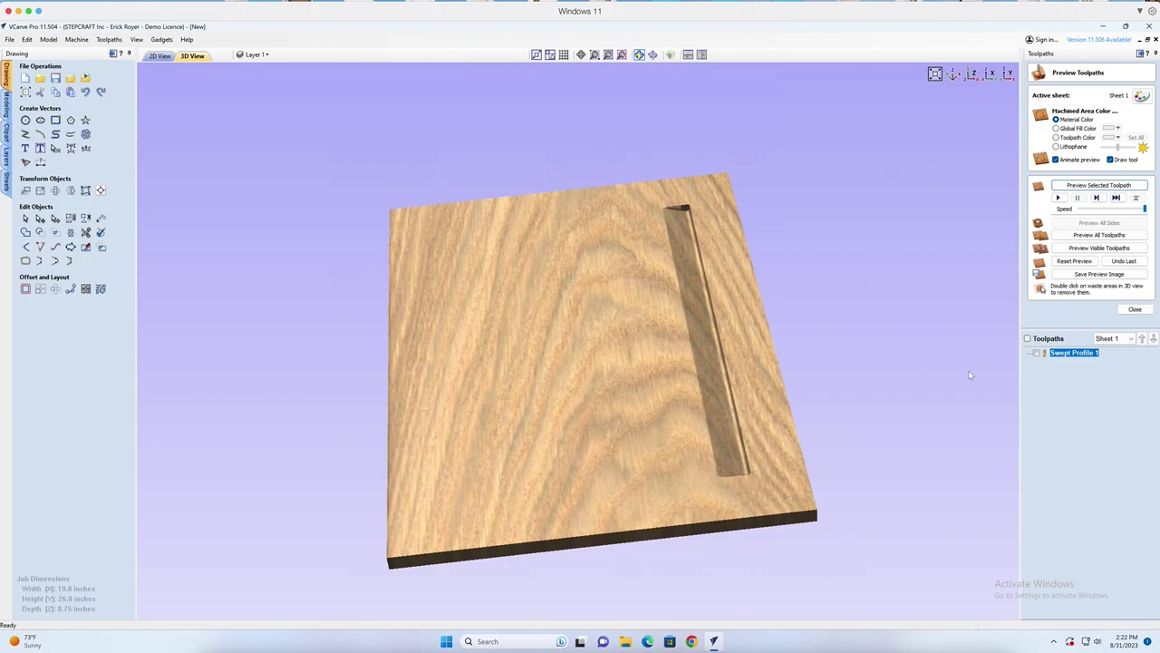
# Duplicate the right bevel's toolpath and recalculate the copy with the upper inner horizontal line as rail and the left diagonal as profile
pyautogui.click(160, 55)
pyautogui.rightClick(1073, 357)
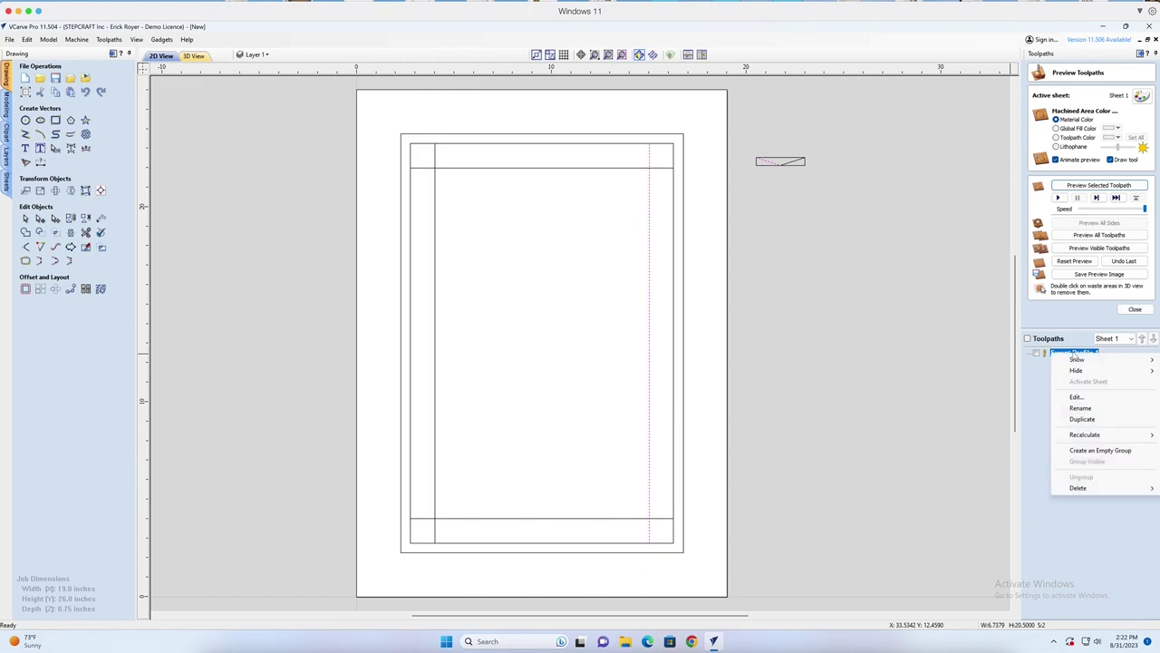
pyautogui.click(1082, 419)
pyautogui.doubleClick(1079, 362)
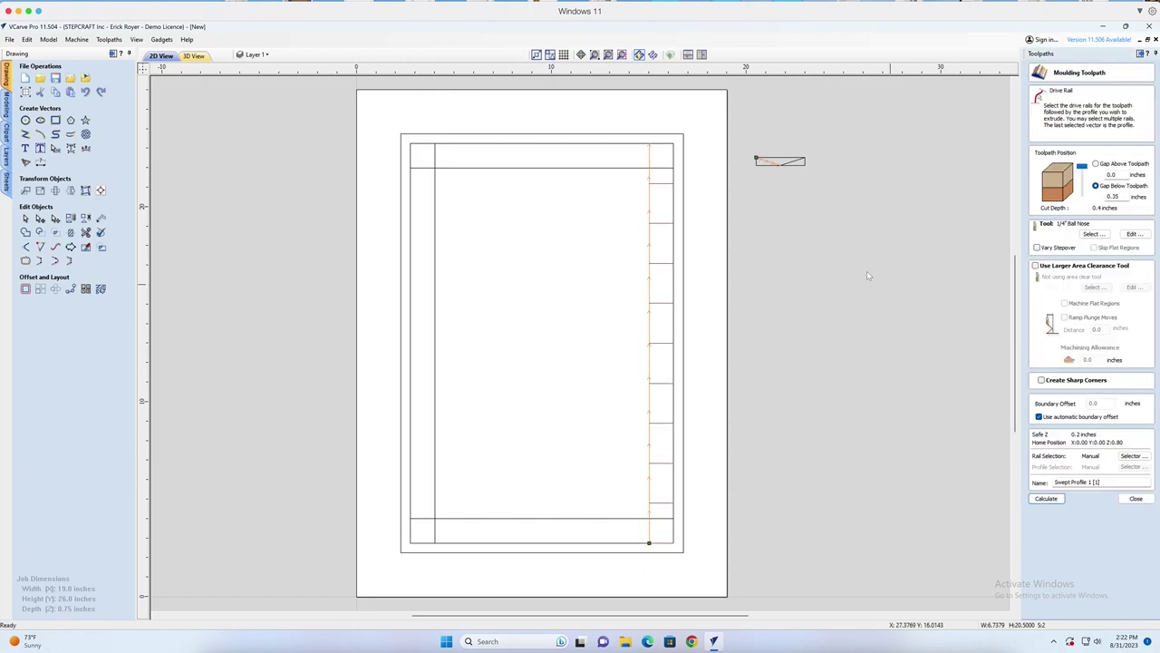
pyautogui.click(484, 169)
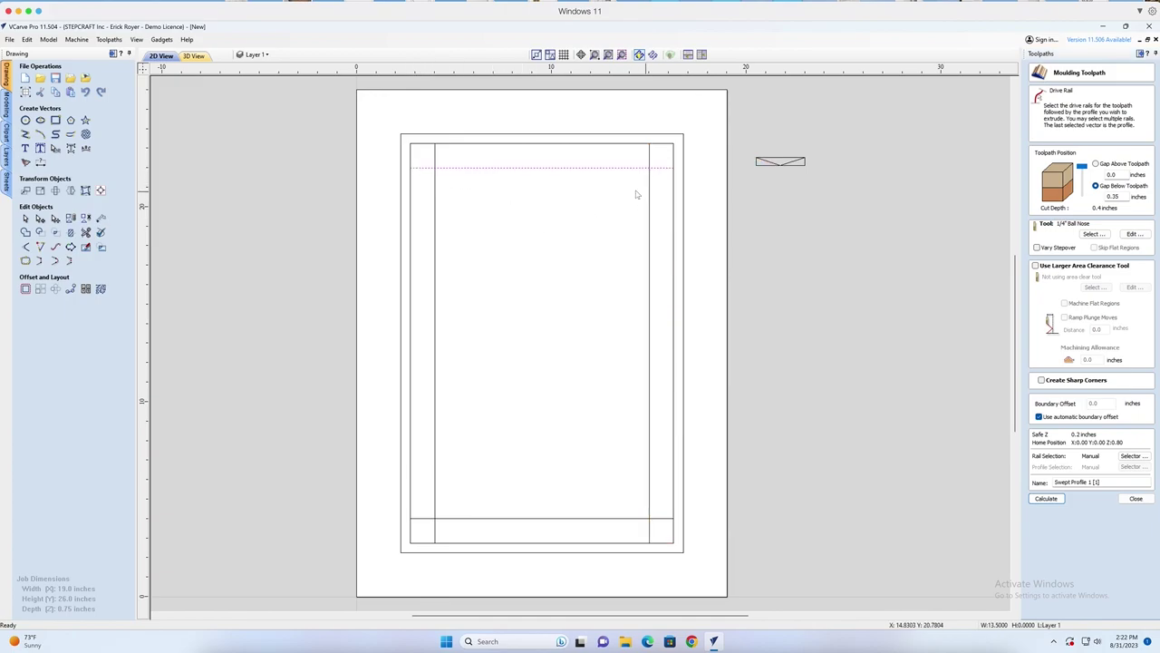
pyautogui.keyDown('shift'); pyautogui.click(770, 163); pyautogui.keyUp('shift')
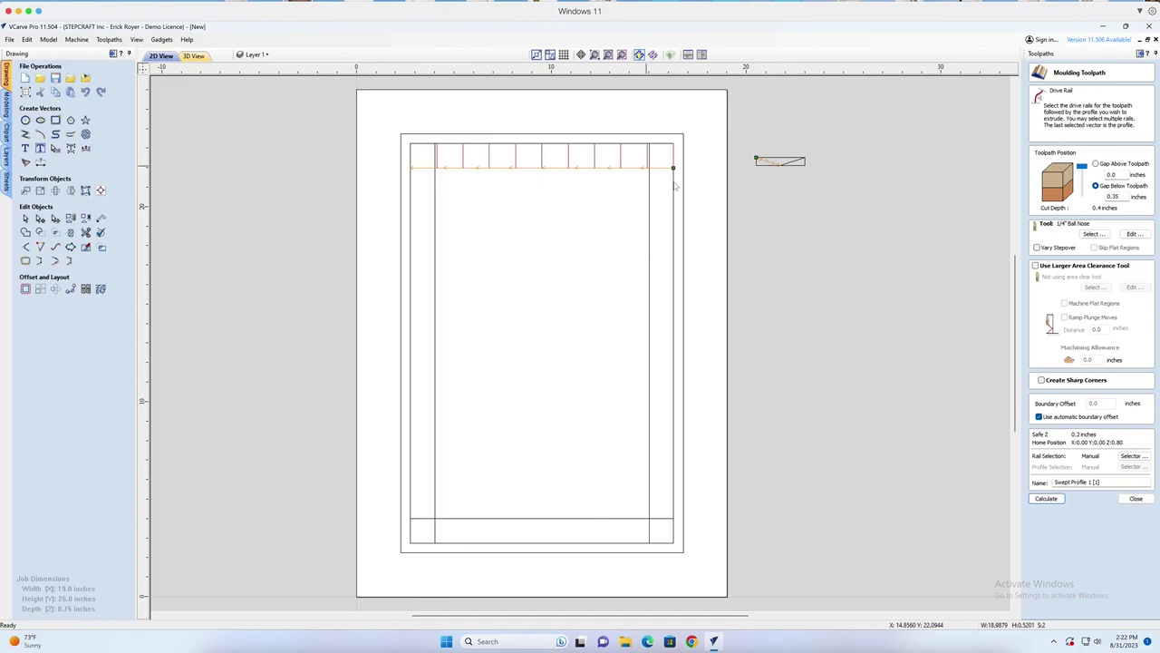
pyautogui.click(1048, 499)
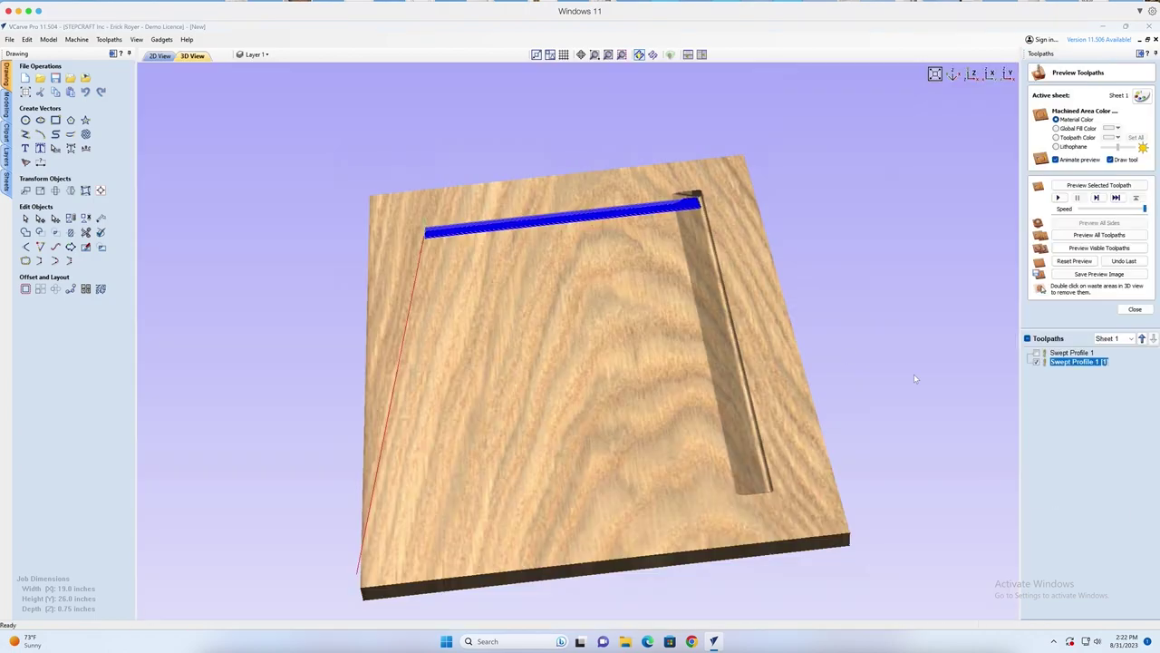
# Duplicate the upper bevel's moulding toolpath and open the copy for editing over the 2D drawing
pyautogui.rightClick(1077, 362)
pyautogui.click(1083, 428)
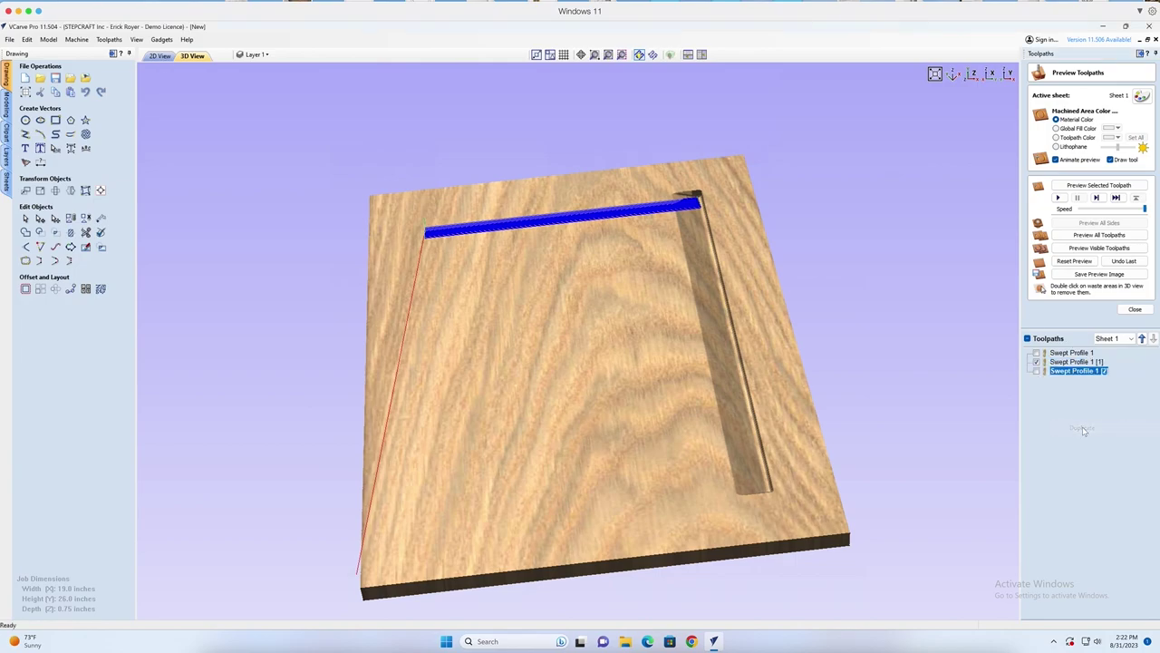
pyautogui.doubleClick(1077, 371)
pyautogui.click(161, 56)
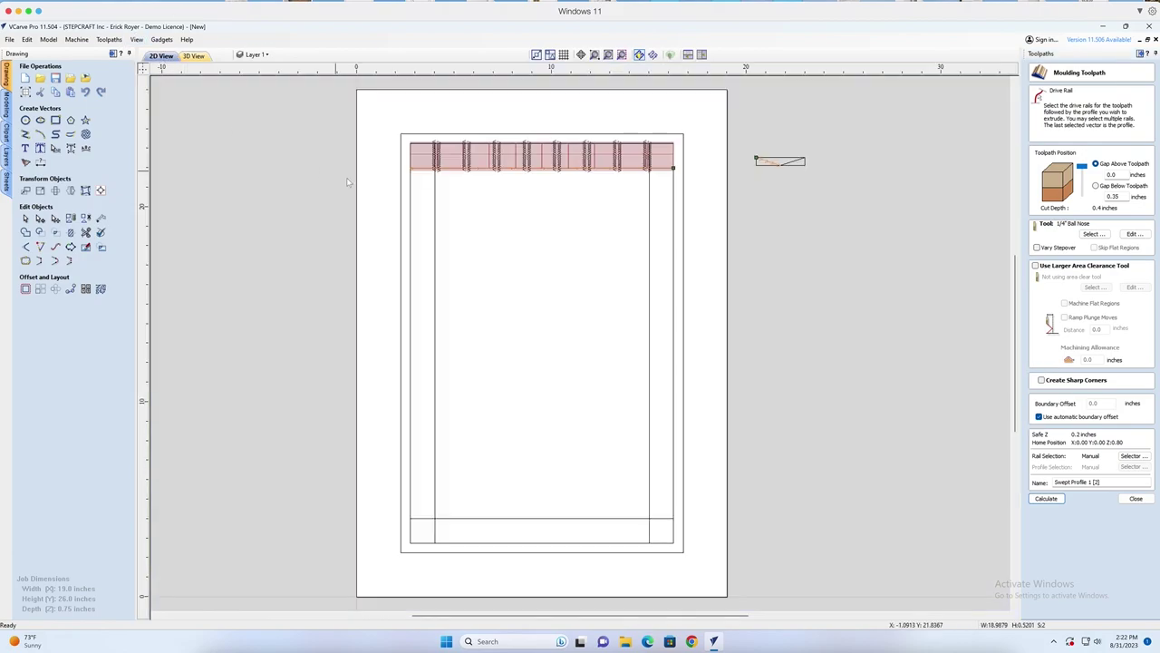
# Choose the left inner vertical line as rail with the left diagonal as profile, and make the rail's upper end its start point
pyautogui.click(438, 234)
pyautogui.click(436, 236)
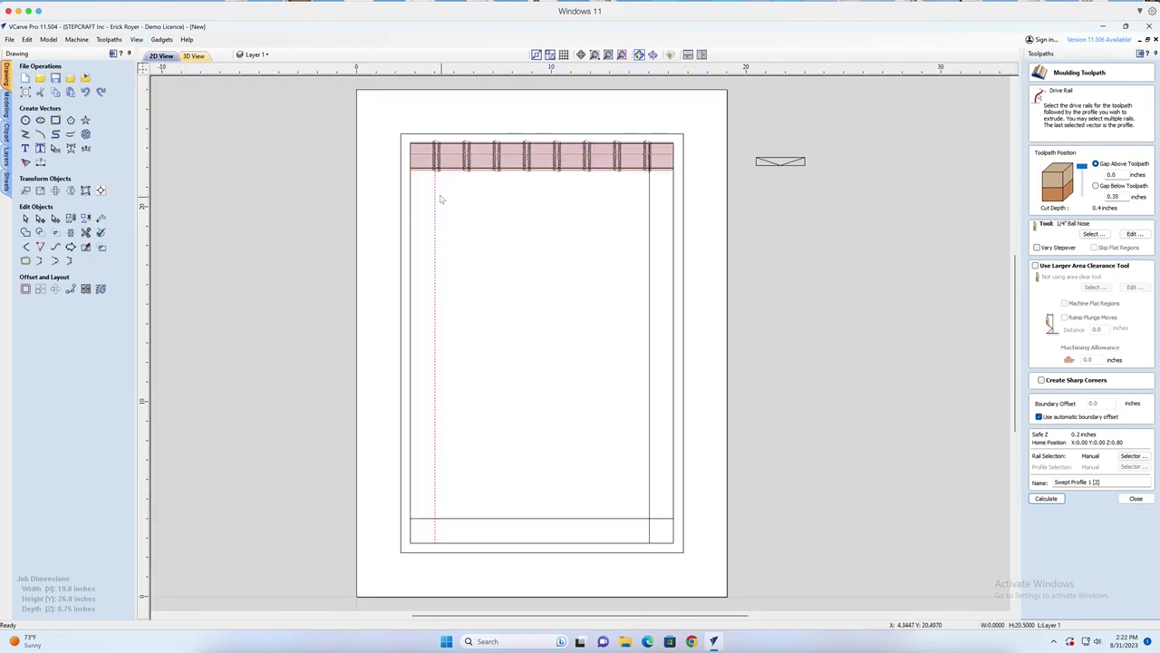
pyautogui.keyDown('shift'); pyautogui.click(775, 164); pyautogui.keyUp('shift')
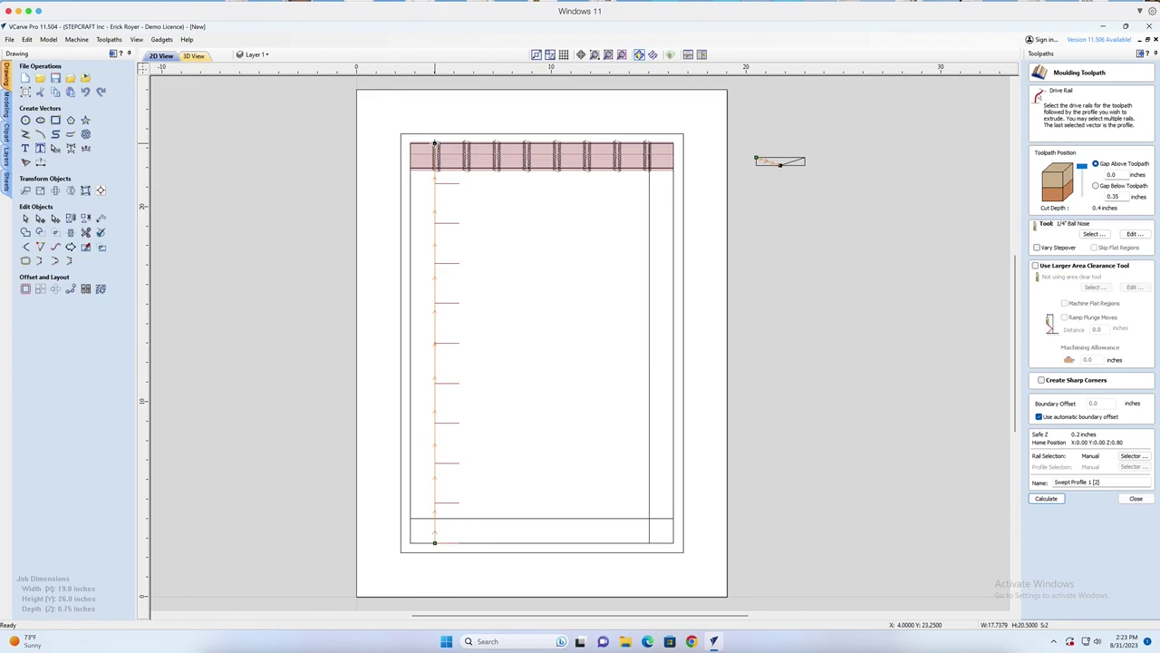
pyautogui.click(506, 263)
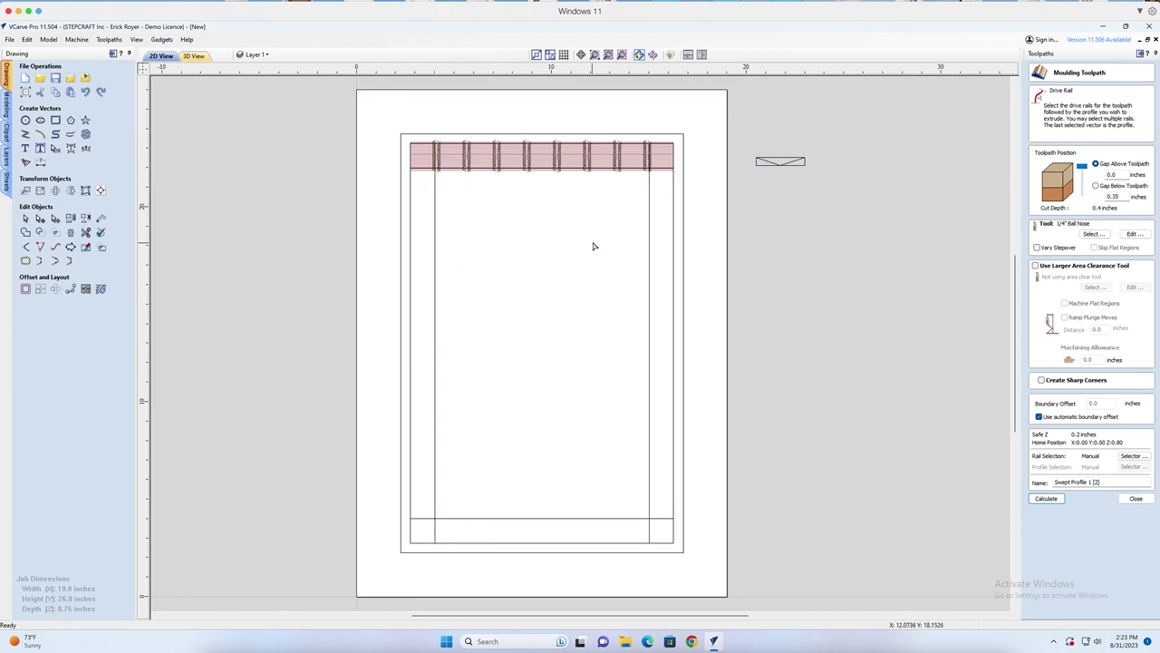
# Reselect the left inner vertical rail and the left diagonal profile, and calculate the left bevel's moulding toolpath
pyautogui.click(436, 254)
pyautogui.keyDown('shift'); pyautogui.click(768, 162); pyautogui.keyUp('shift')
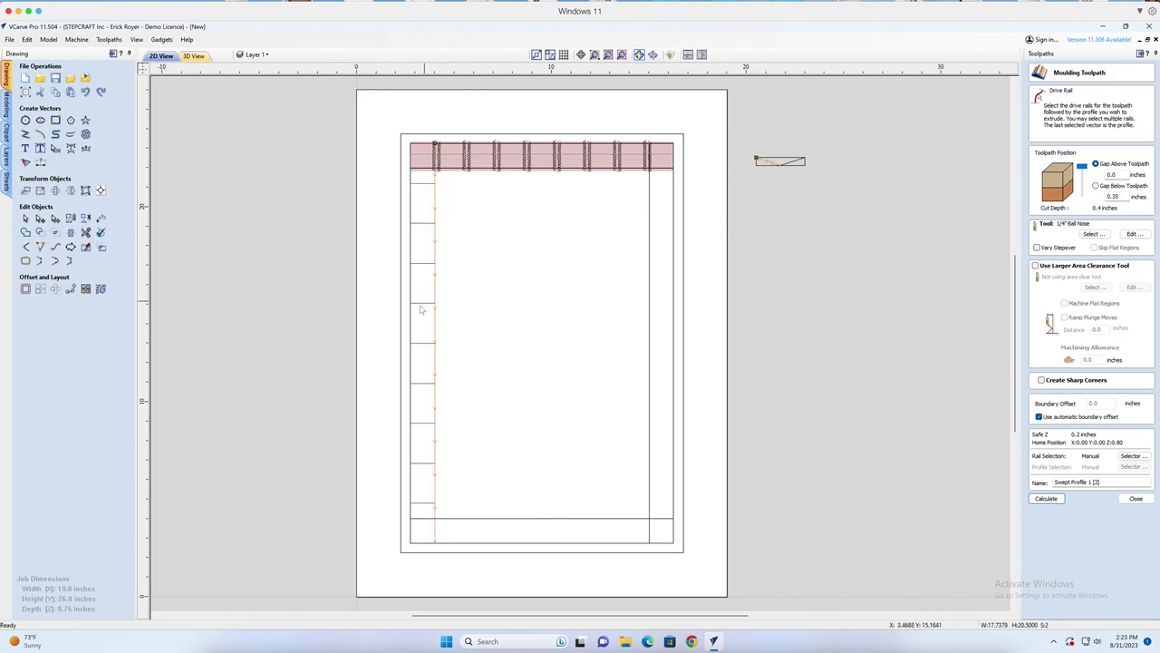
pyautogui.click(1047, 498)
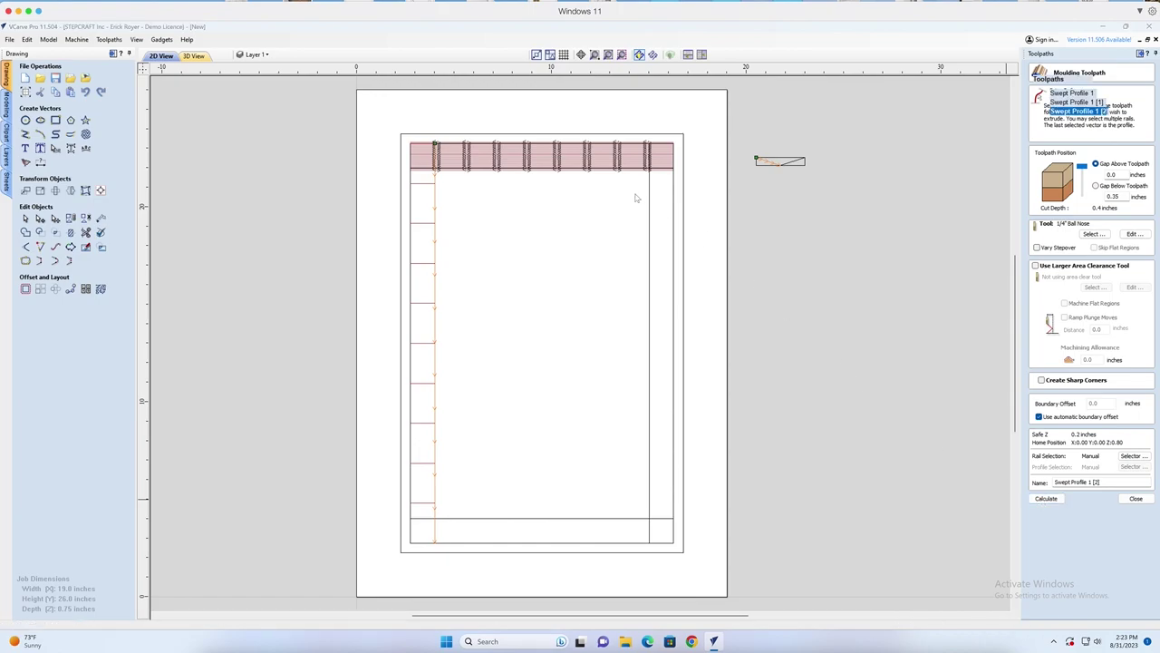
# Duplicate the left bevel's moulding toolpath and open the copy for editing over the 2D drawing
pyautogui.click(161, 56)
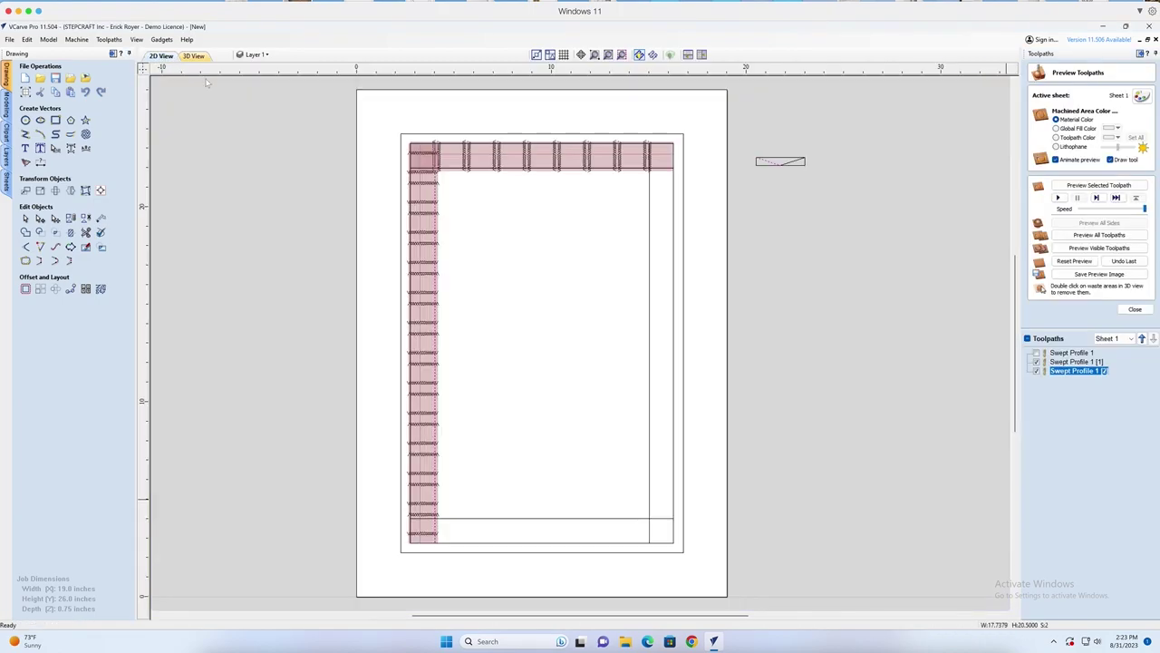
pyautogui.rightClick(1077, 375)
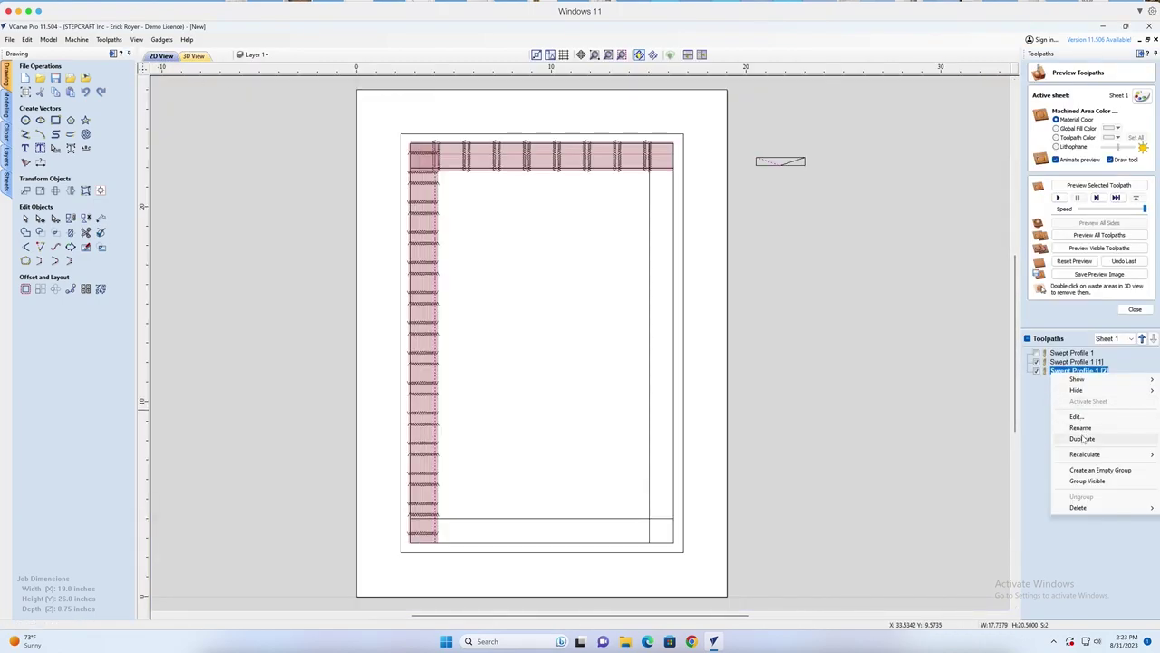
pyautogui.click(1093, 439)
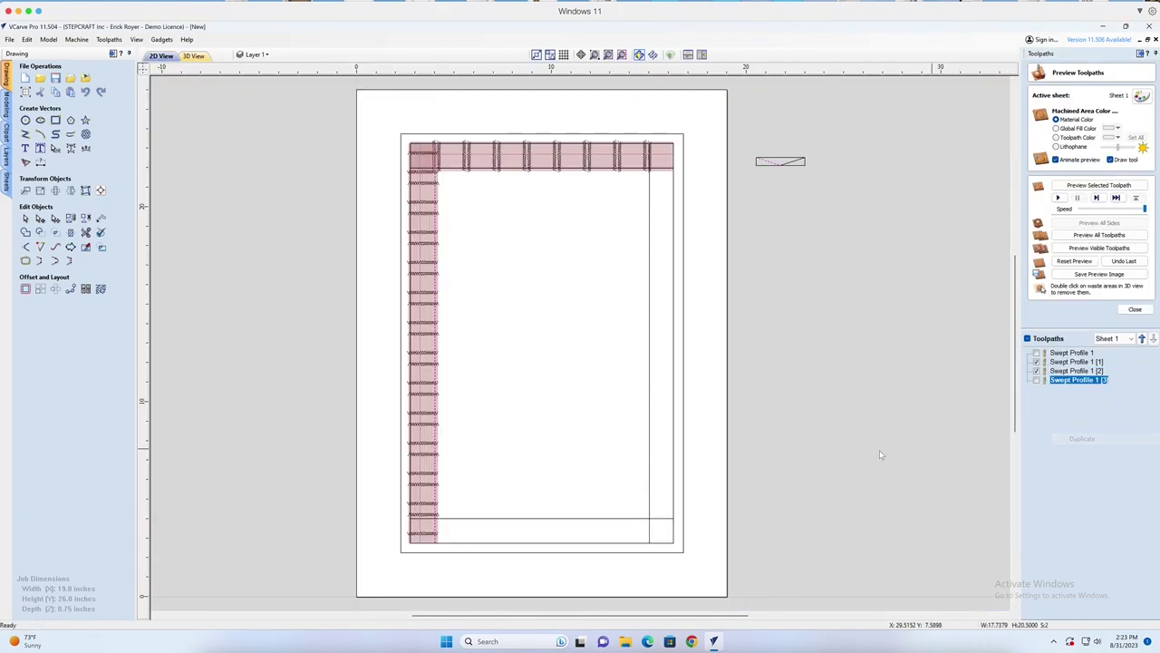
pyautogui.doubleClick(1055, 381)
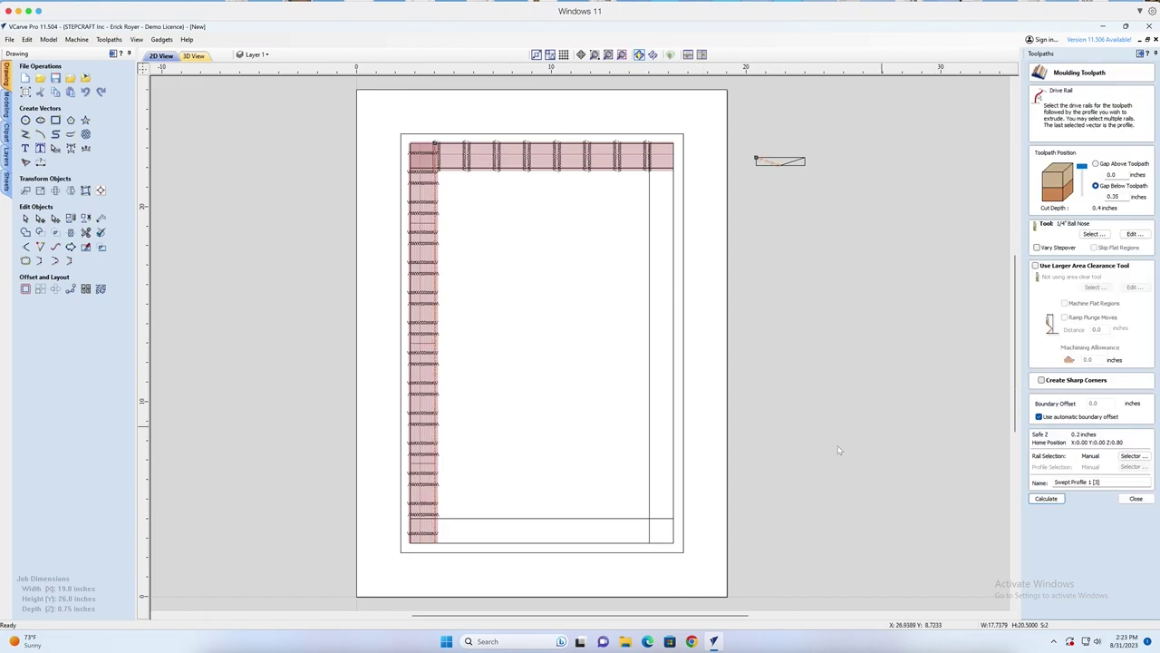
# Choose the lower inner horizontal line as rail with the left diagonal as profile, and make the rail's left end its start point
pyautogui.click(637, 521)
pyautogui.keyDown('shift'); pyautogui.click(769, 163); pyautogui.keyUp('shift')
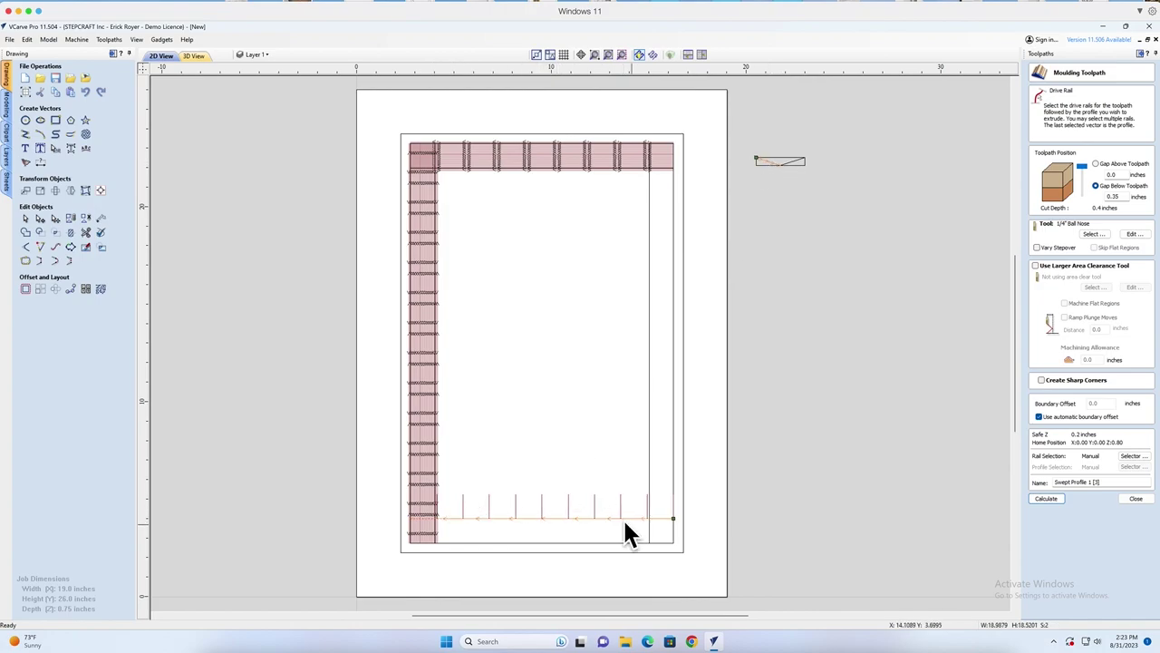
pyautogui.rightClick(409, 518)
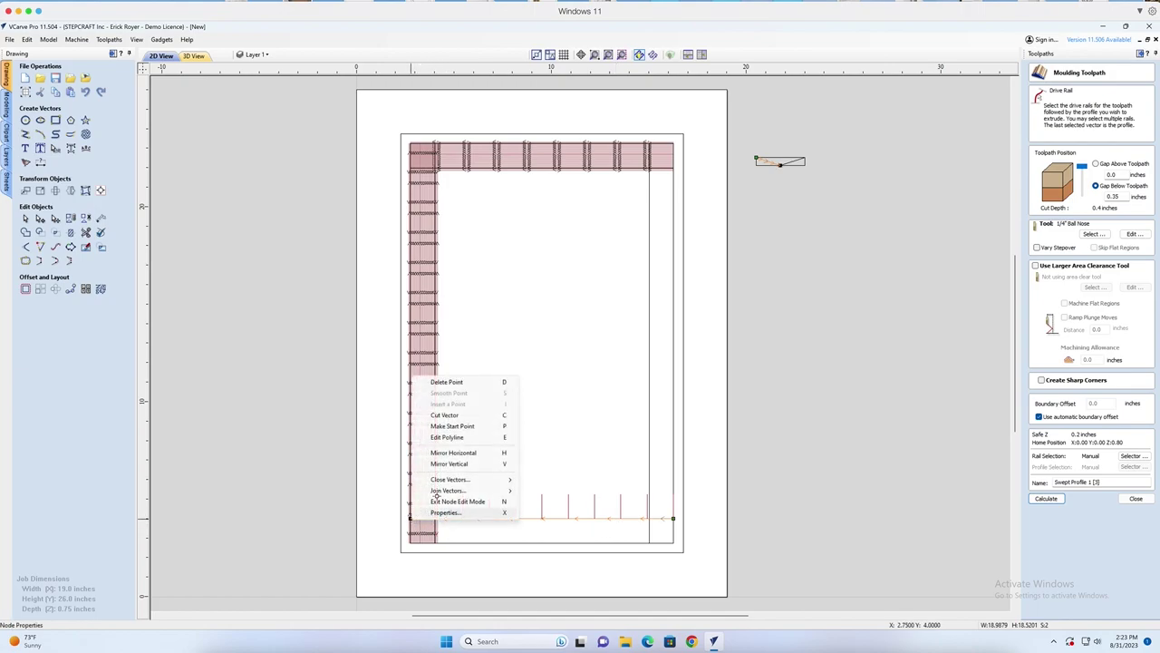
pyautogui.click(453, 430)
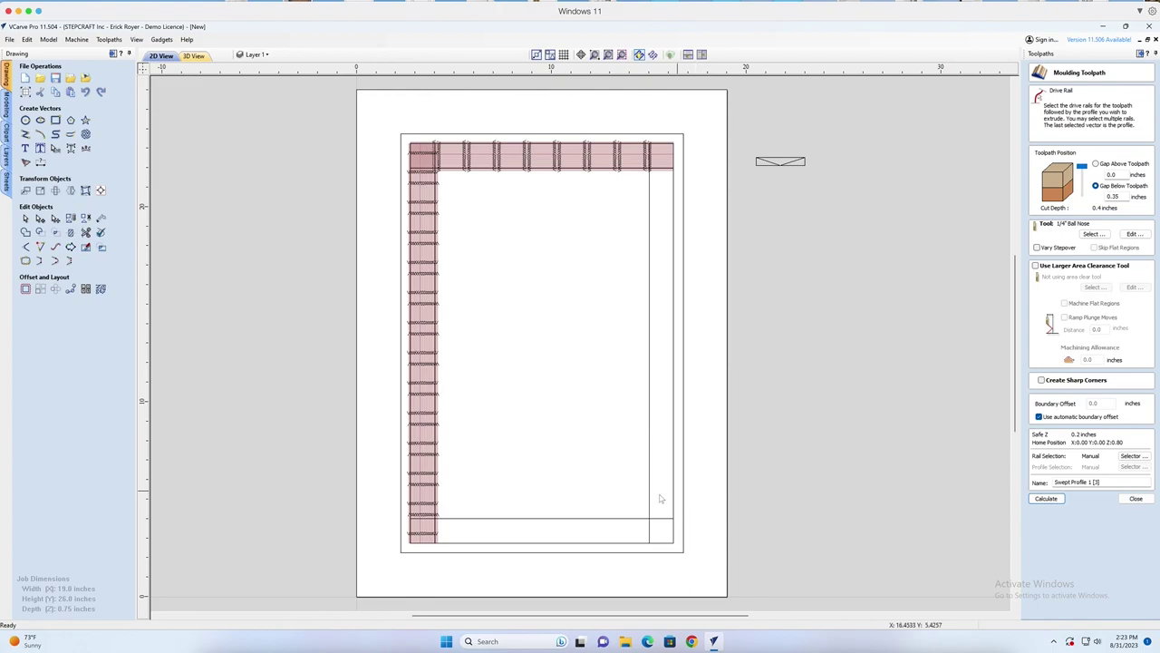
# Reselect the lower inner horizontal rail and the left diagonal profile, and calculate the lower bevel's moulding toolpath
pyautogui.click(620, 521)
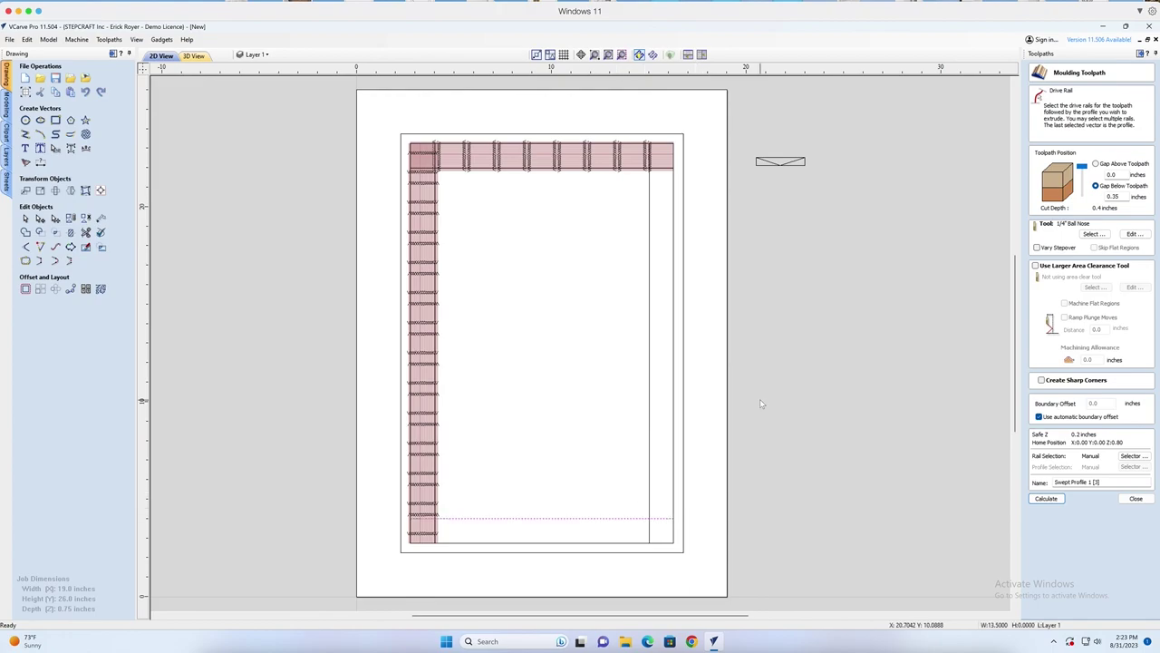
pyautogui.keyDown('shift'); pyautogui.click(768, 163); pyautogui.keyUp('shift')
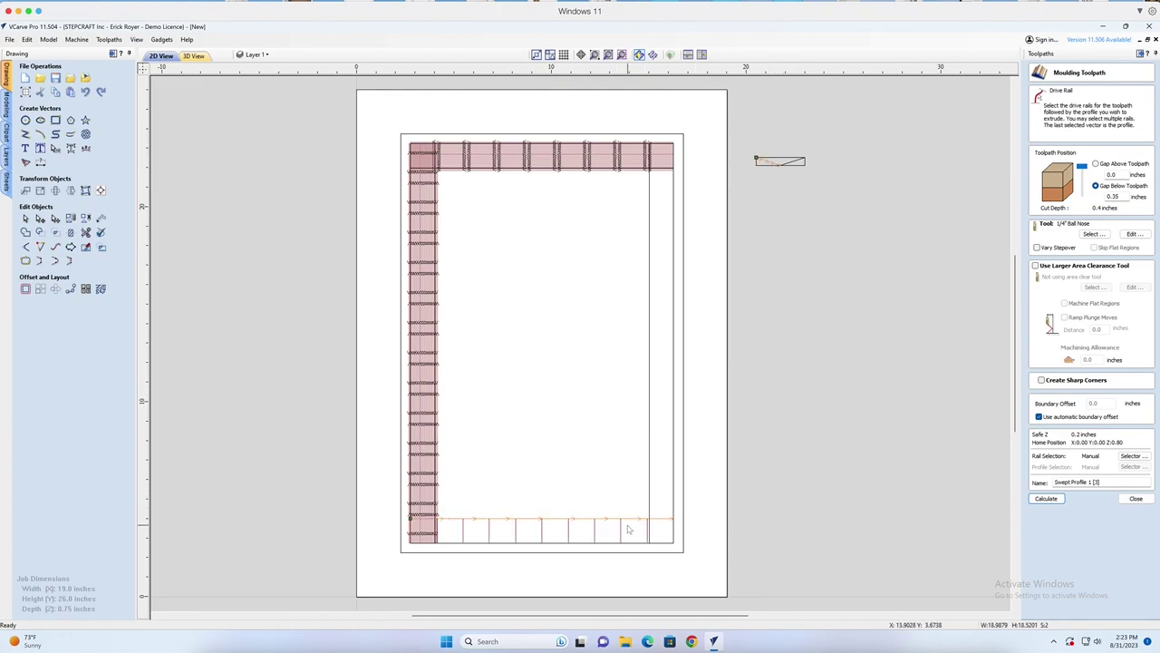
pyautogui.click(1046, 499)
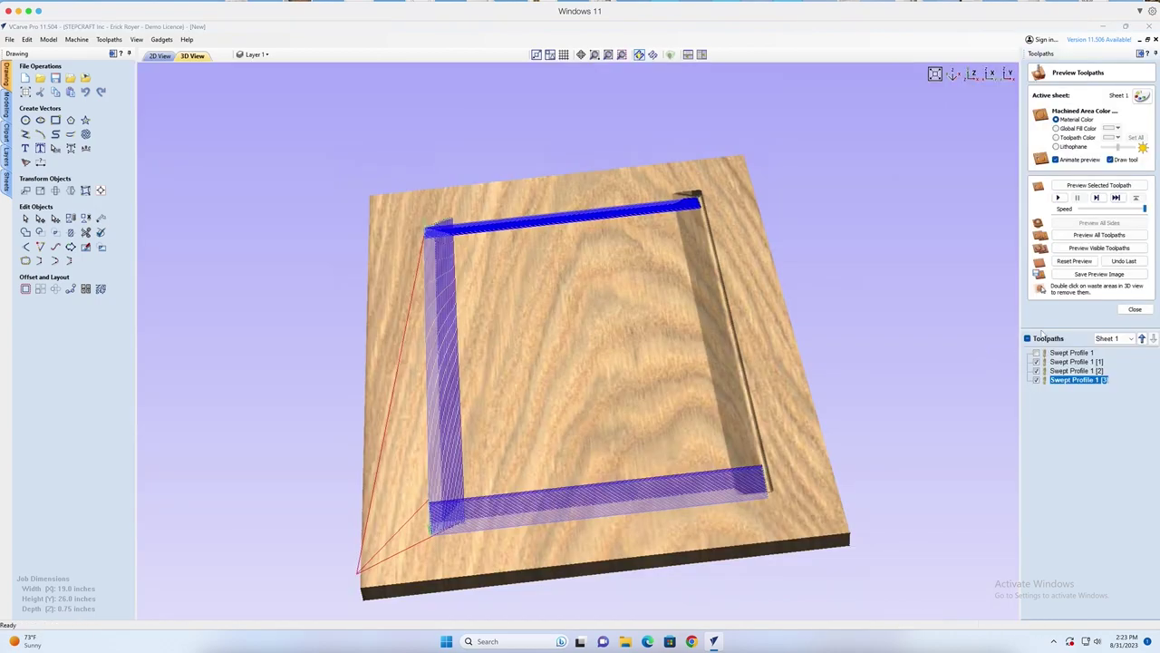
# Reset the preview, simulate all toolpaths and examine the door's four bevels and corners from several angles
pyautogui.click(1074, 261)
pyautogui.click(1097, 236)
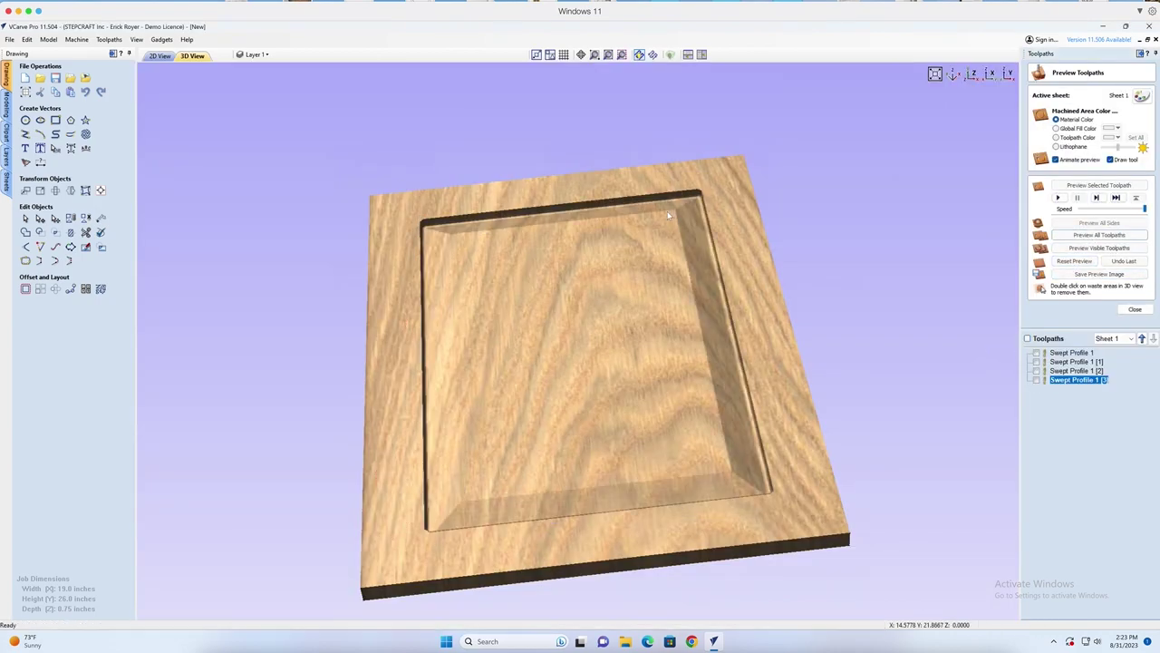
pyautogui.moveTo(715, 326); pyautogui.dragTo(415, 481)
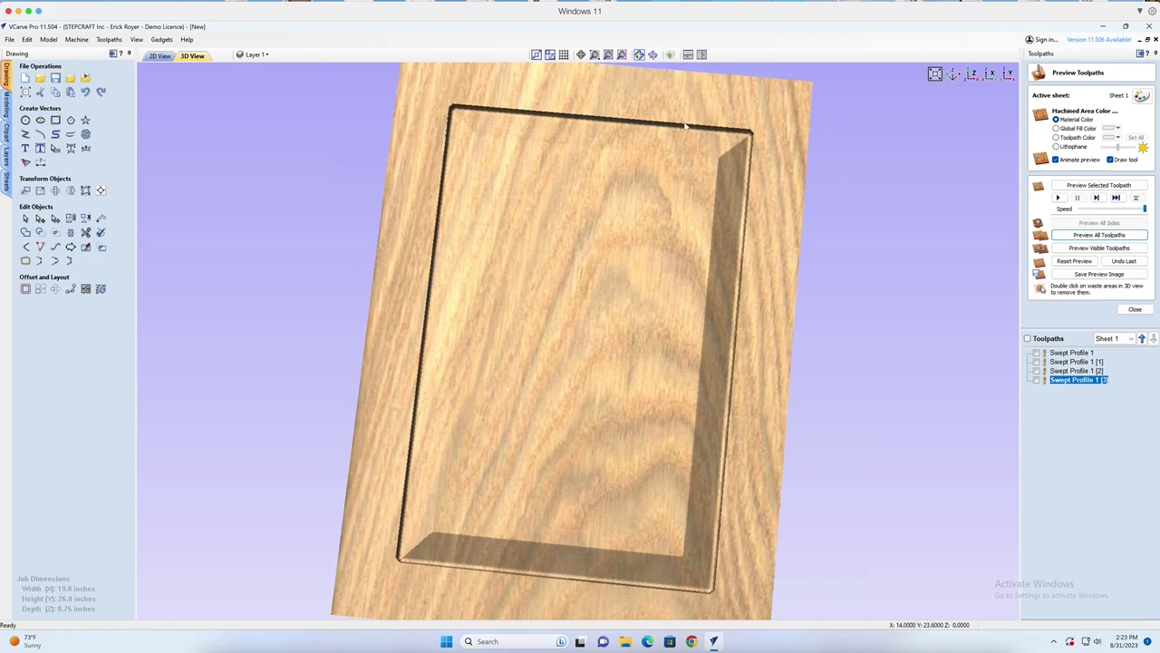
pyautogui.moveTo(519, 125)
pyautogui.mouseDown()
pyautogui.moveTo(556, 142)
pyautogui.moveTo(531, 144)
pyautogui.mouseUp()
pyautogui.moveTo(695, 361); pyautogui.dragTo(725, 430)
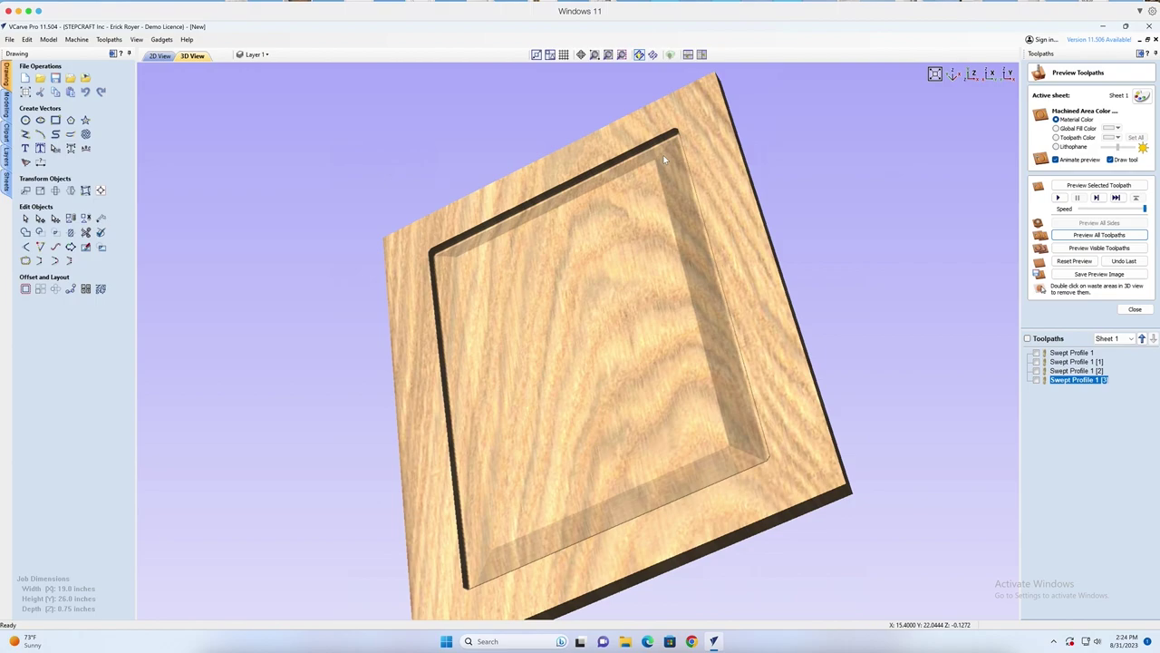
pyautogui.moveTo(678, 199); pyautogui.dragTo(719, 438)
pyautogui.moveTo(720, 314); pyautogui.dragTo(782, 321)
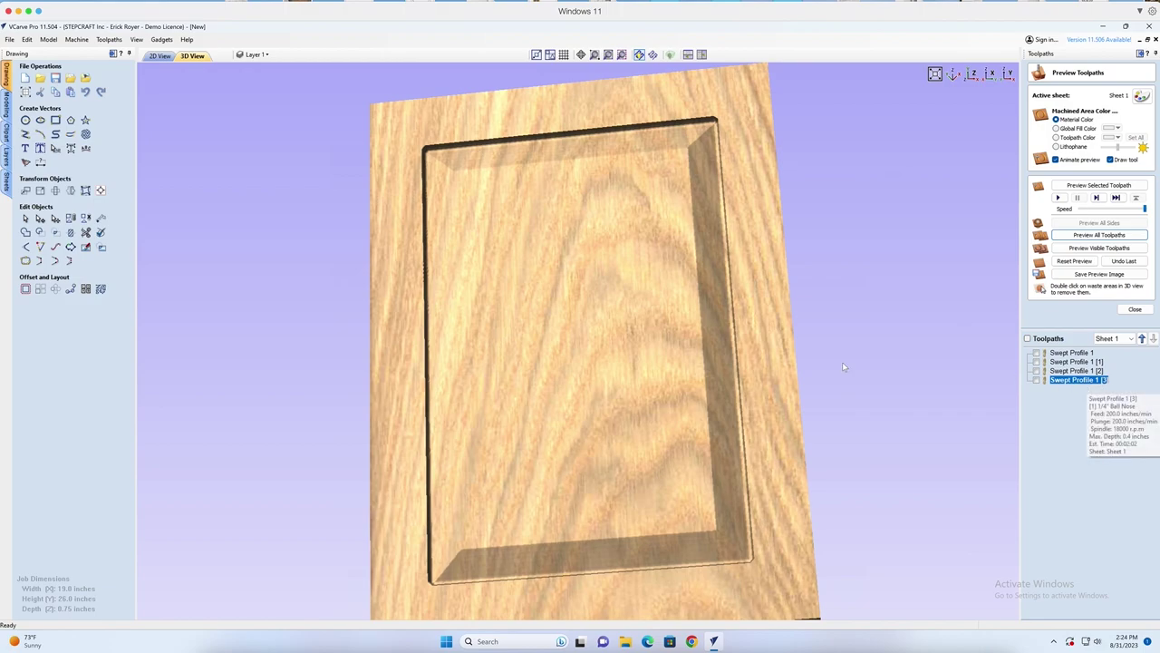
pyautogui.moveTo(567, 167); pyautogui.dragTo(507, 182)
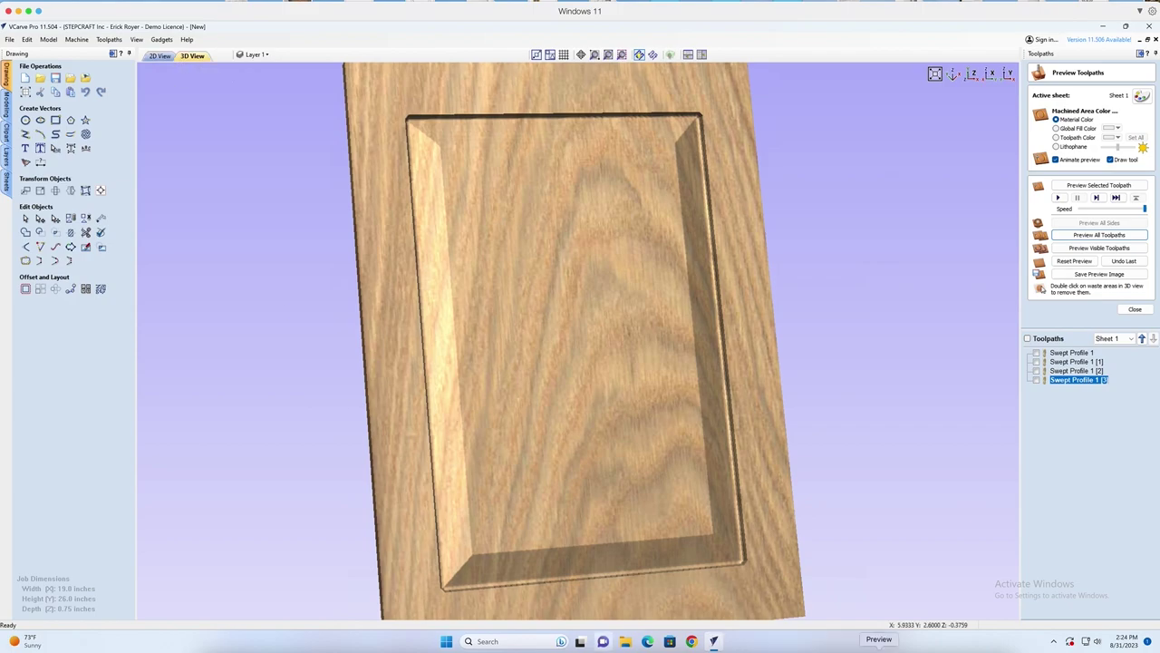
# Check the groove dimensions in the hand sketch and select the two nested rectangles bounding the groove in the 2D drawing
pyautogui.click(879, 647)
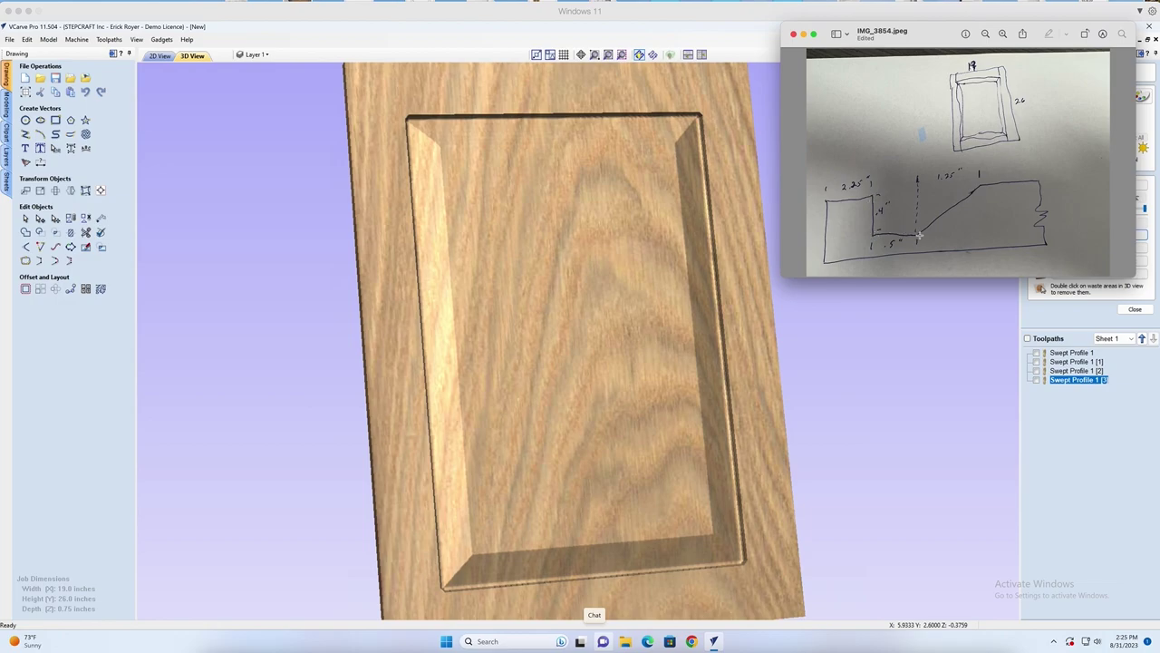
pyautogui.click(893, 311)
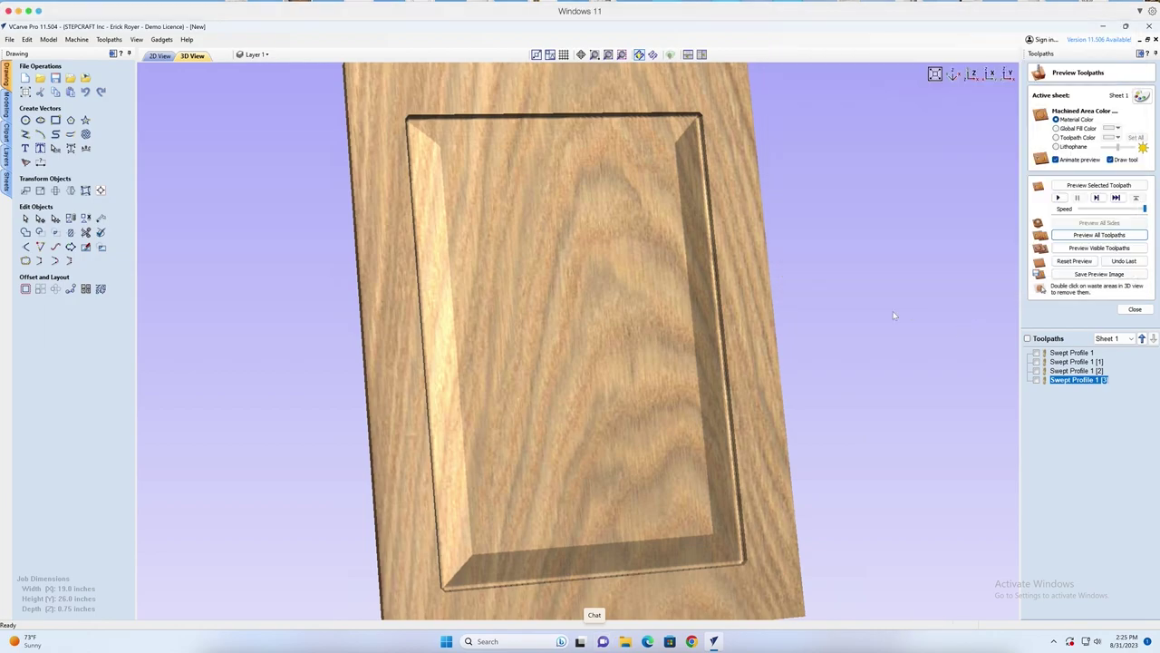
pyautogui.click(156, 56)
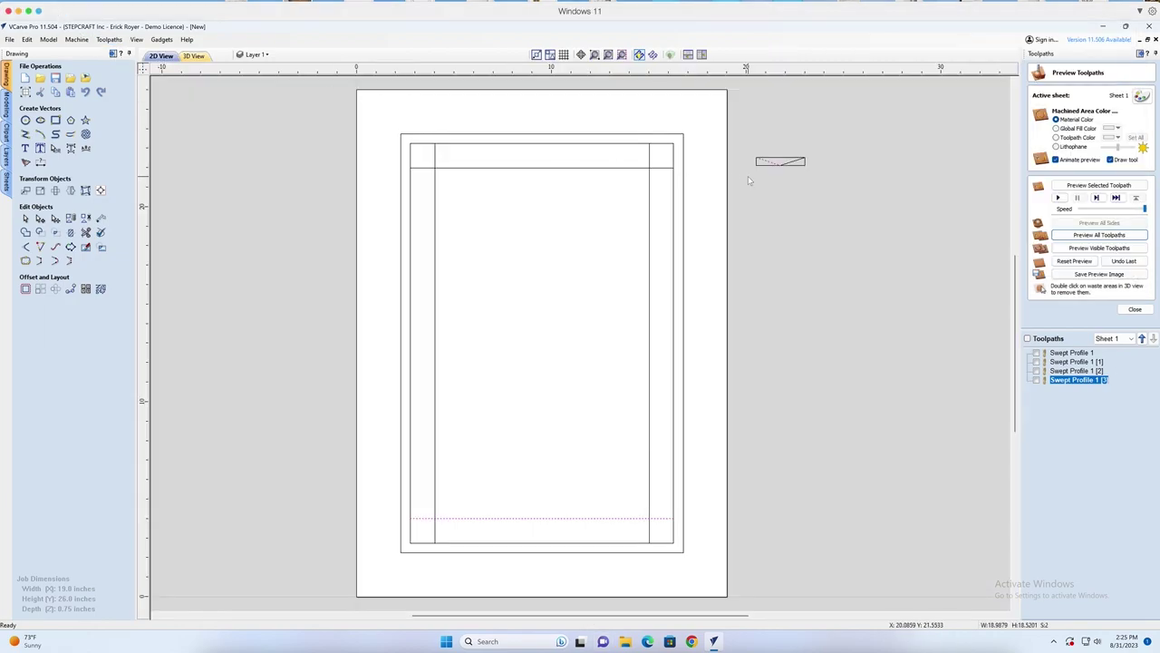
pyautogui.click(674, 224)
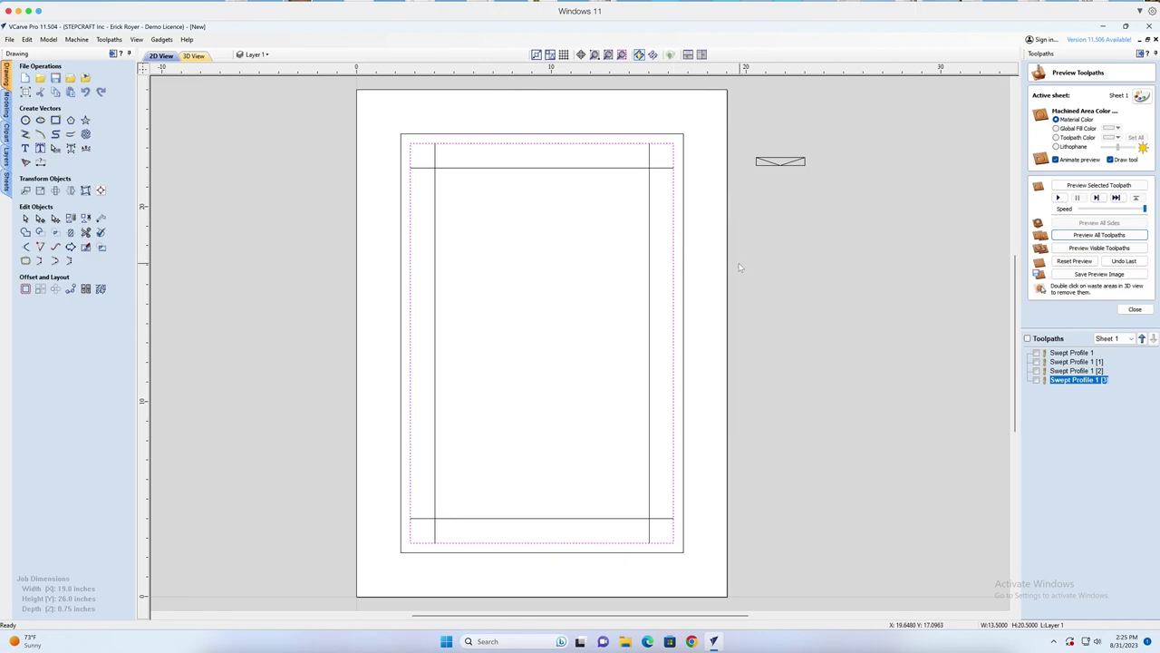
pyautogui.keyDown('shift'); pyautogui.click(689, 234); pyautogui.keyUp('shift')
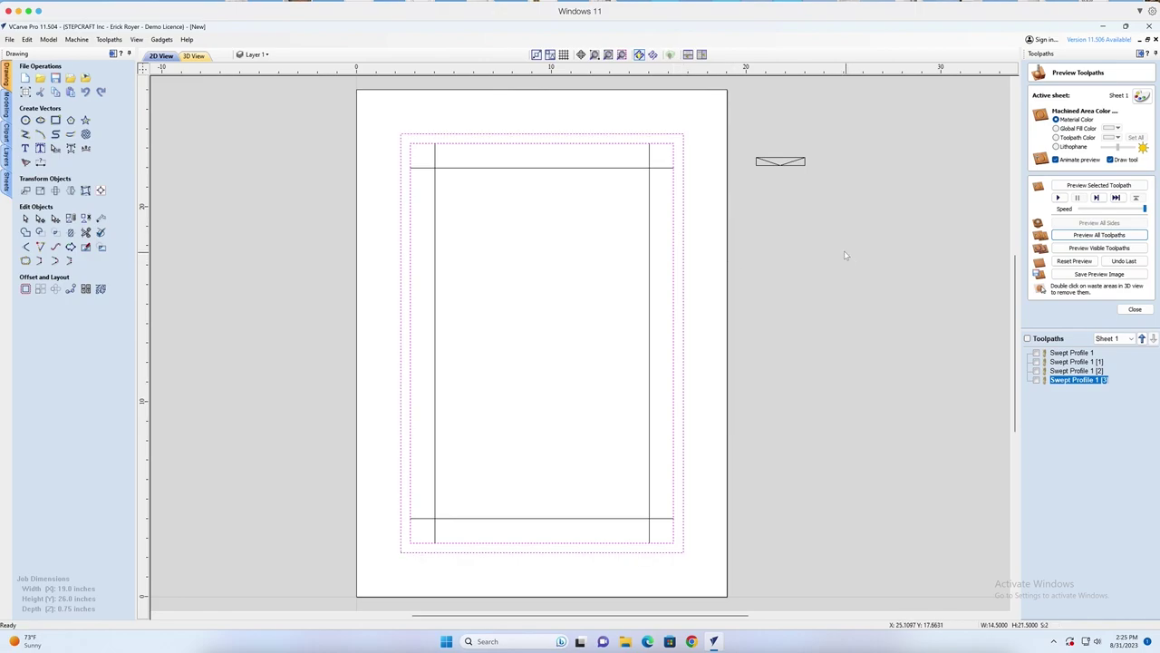
# Calculate a pocket toolpath for the groove, 0.4 inches deep, with the 1/4" down-cut bit
pyautogui.click(1135, 309)
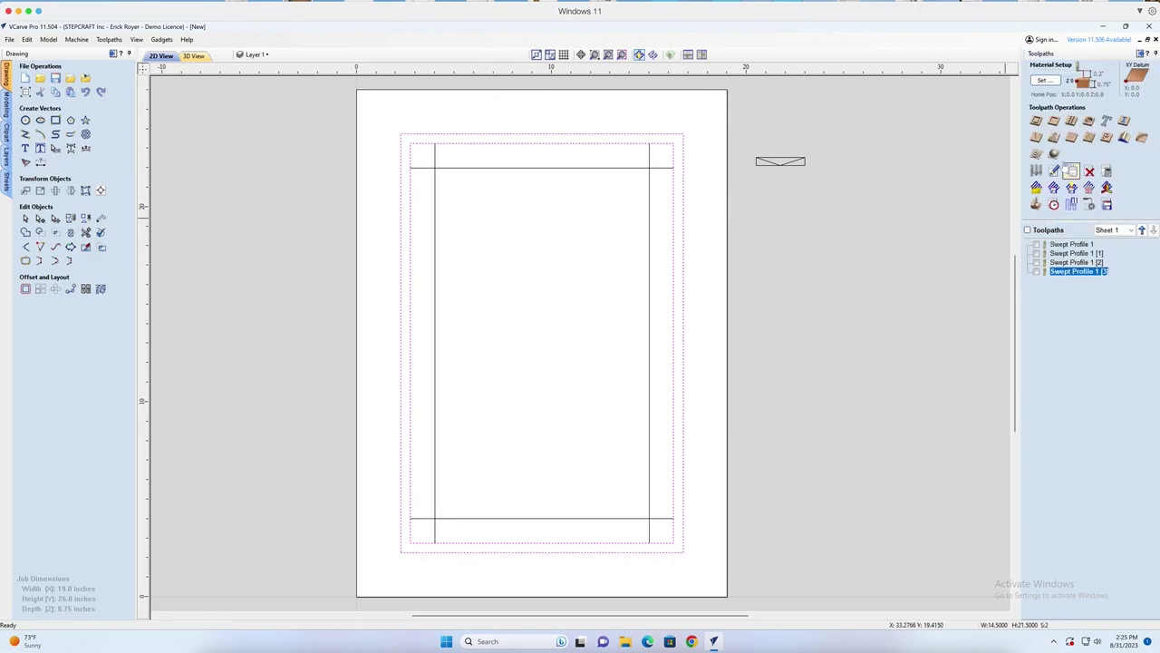
pyautogui.click(1055, 125)
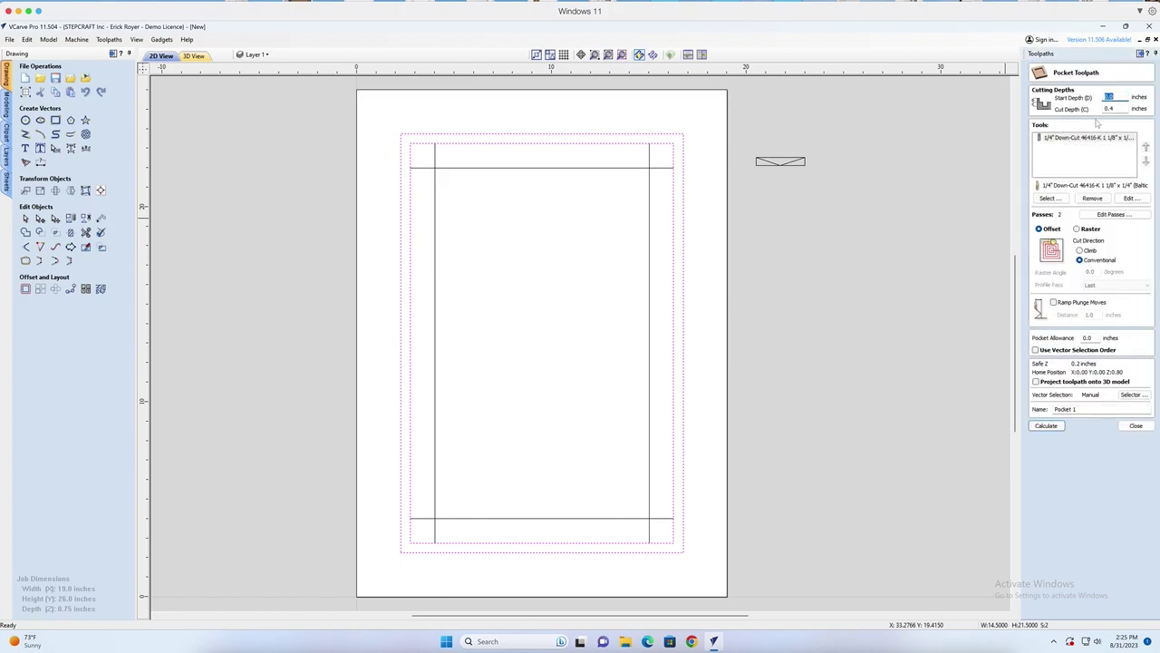
pyautogui.doubleClick(1116, 107)
pyautogui.press('BackSpace')
pyautogui.click(1046, 425)
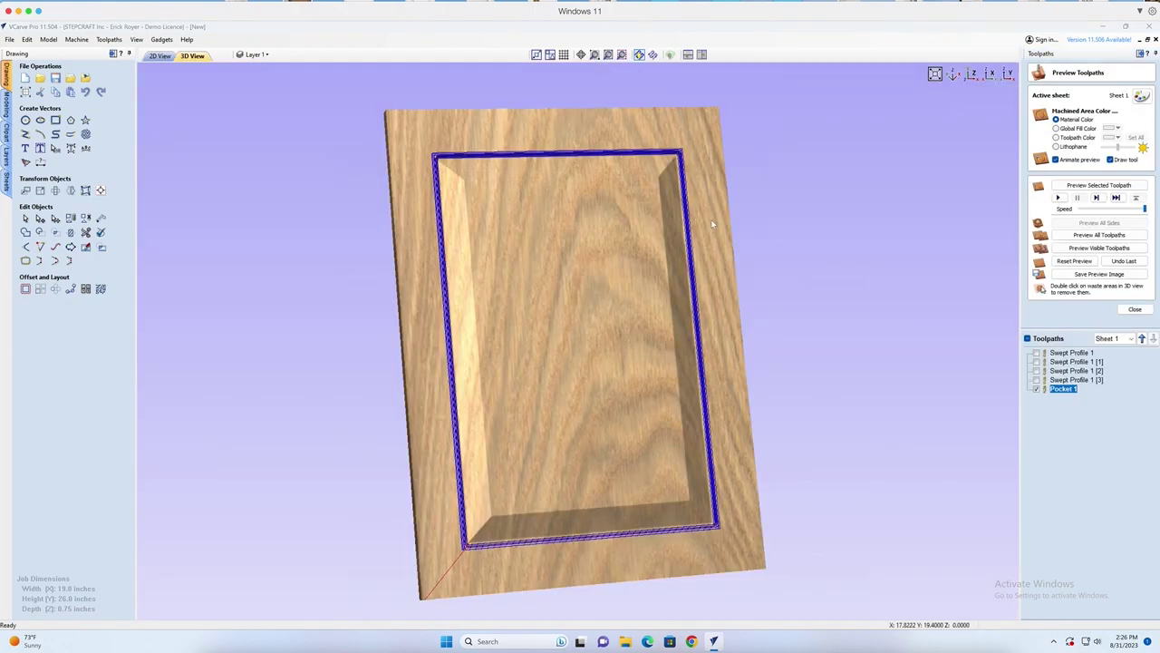
# Simulate the pocket toolpath, examine the groove around the raised panel from several angles and compare it with the hand sketch
pyautogui.moveTo(717, 289); pyautogui.dragTo(755, 437)
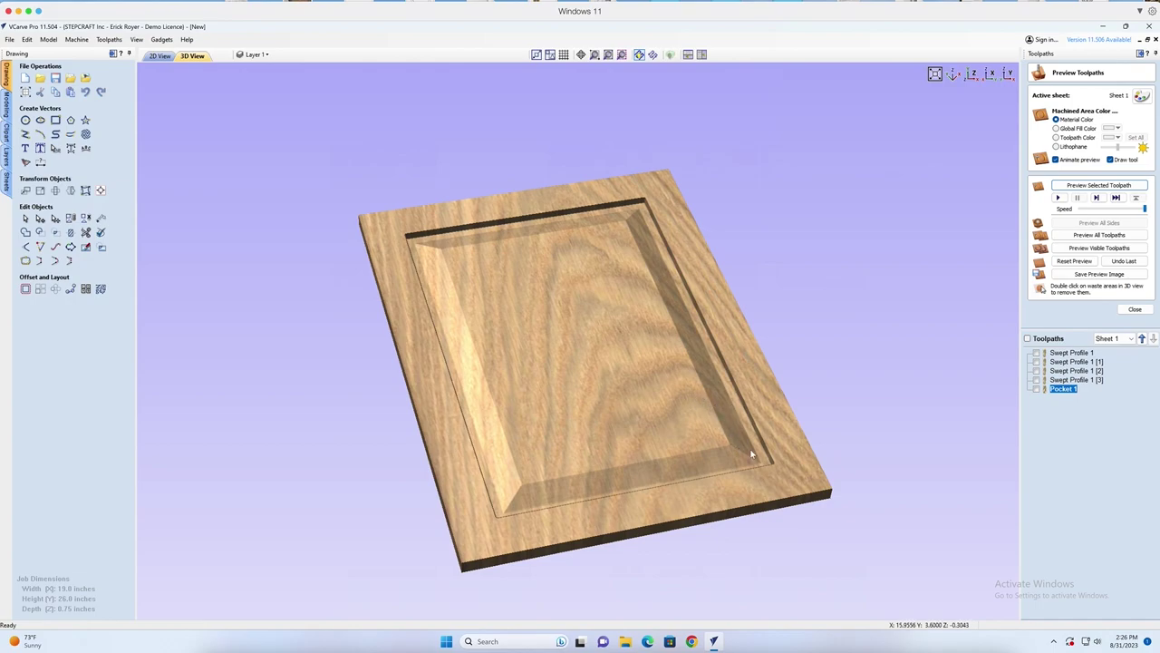
pyautogui.moveTo(755, 455); pyautogui.dragTo(748, 492)
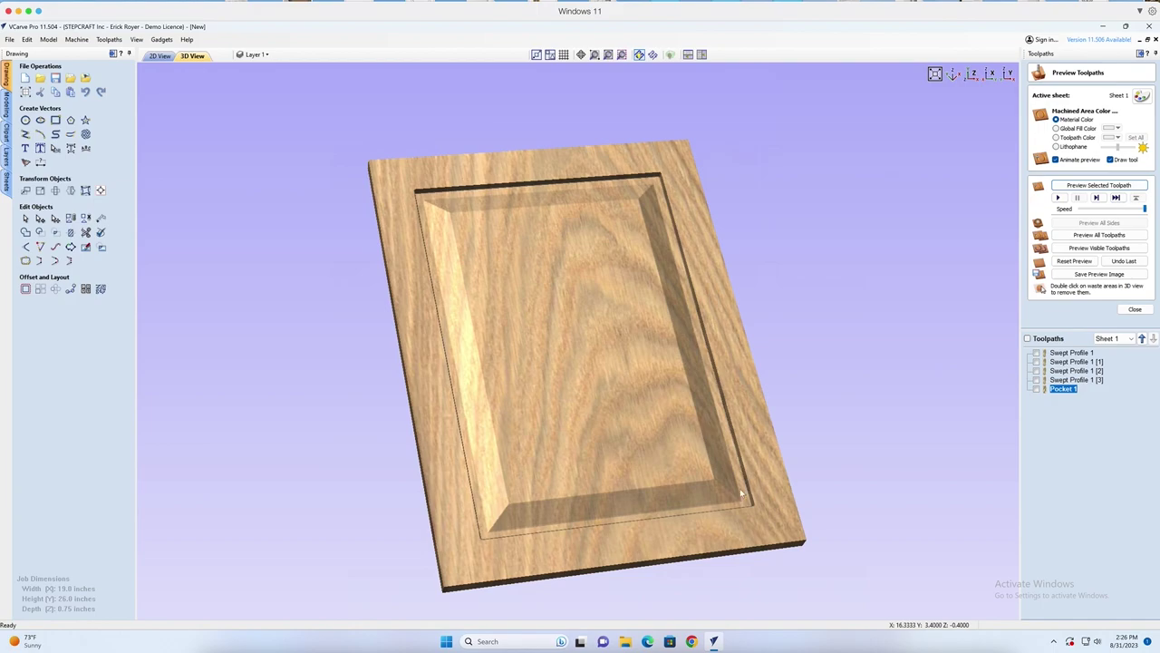
pyautogui.moveTo(748, 485); pyautogui.dragTo(652, 418)
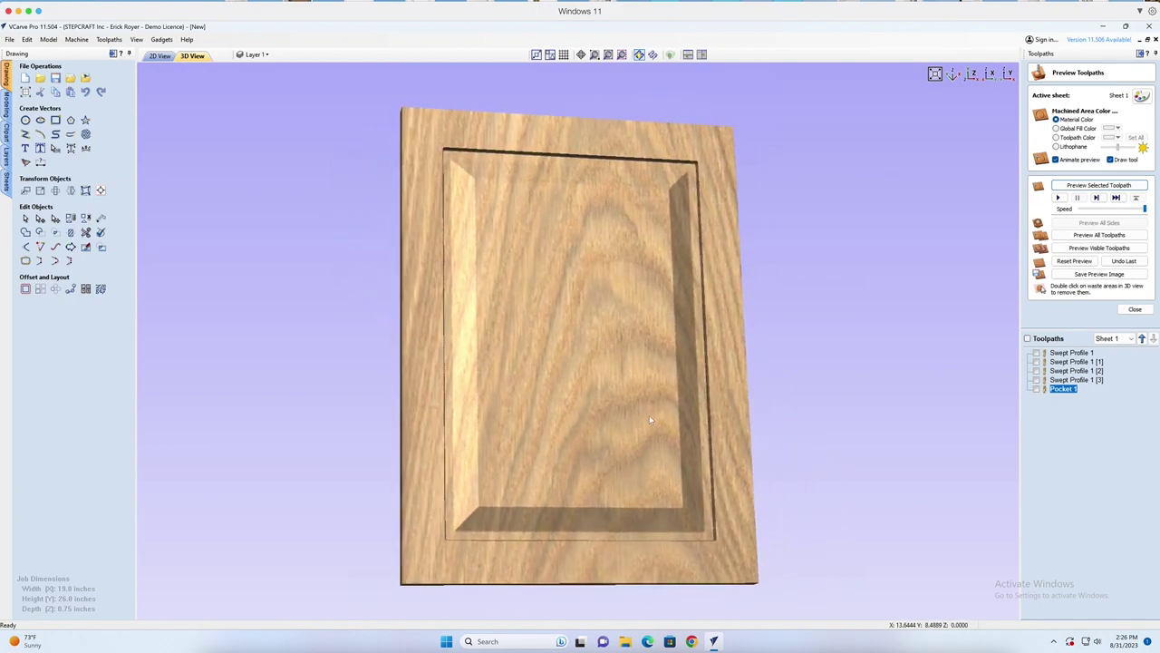
pyautogui.moveTo(777, 476); pyautogui.dragTo(798, 445)
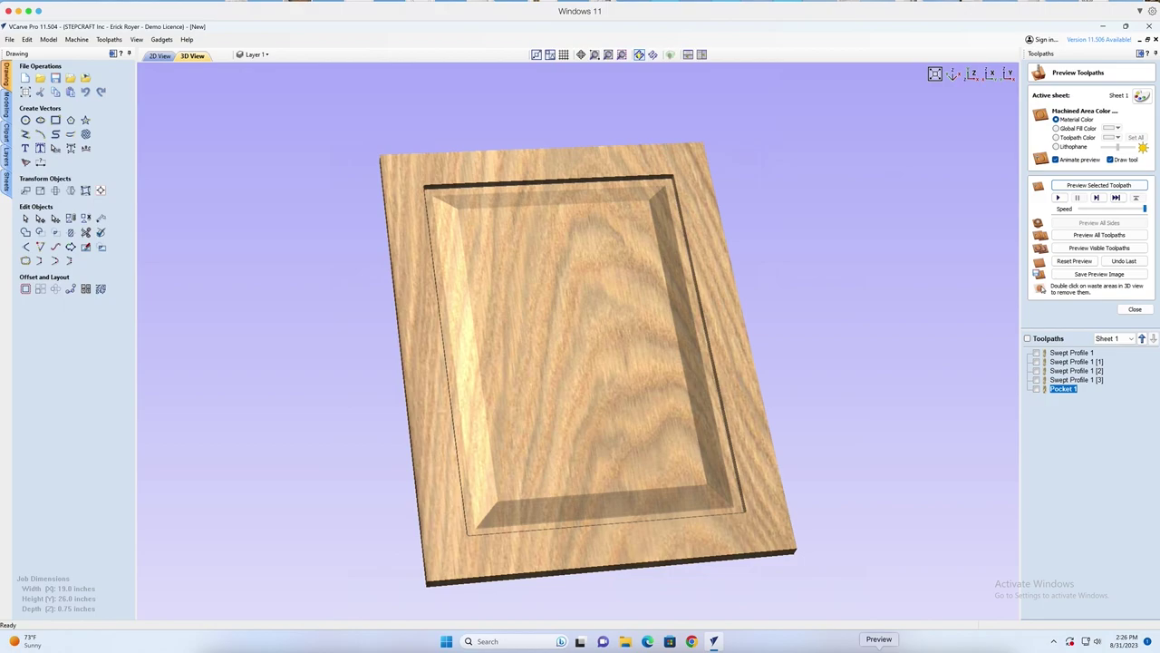
pyautogui.click(879, 649)
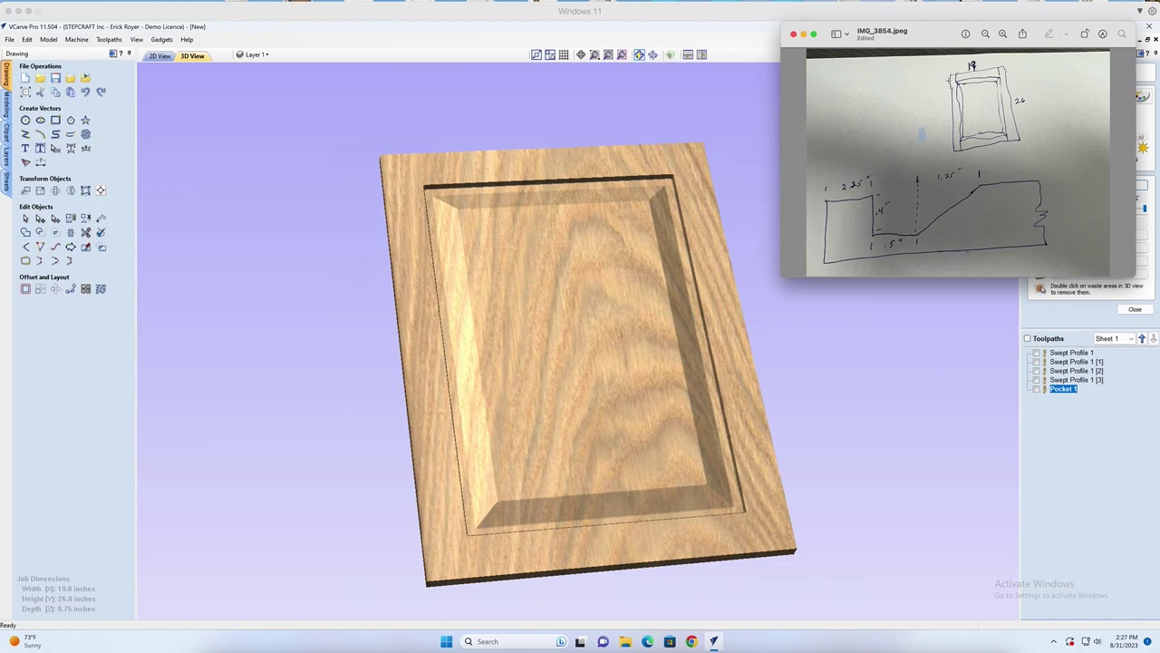
pyautogui.click(886, 332)
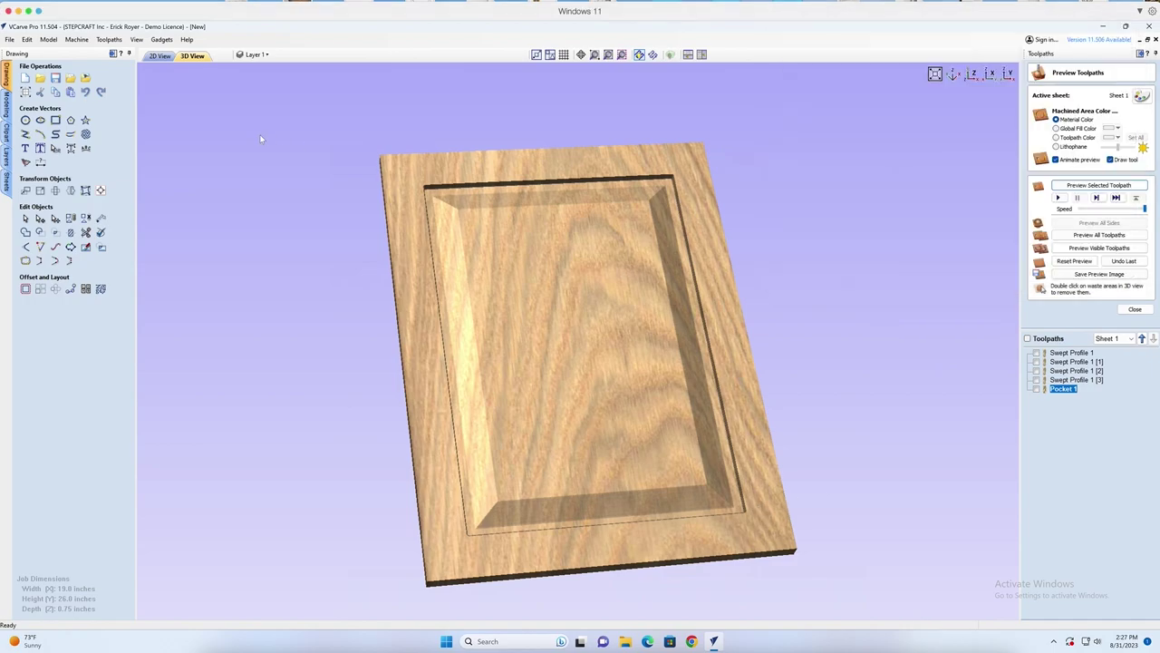
# In the 2D drawing, draw a vertical 2.25 inch line from the outer groove rectangle's upper left corner to the door's top edge
pyautogui.click(161, 56)
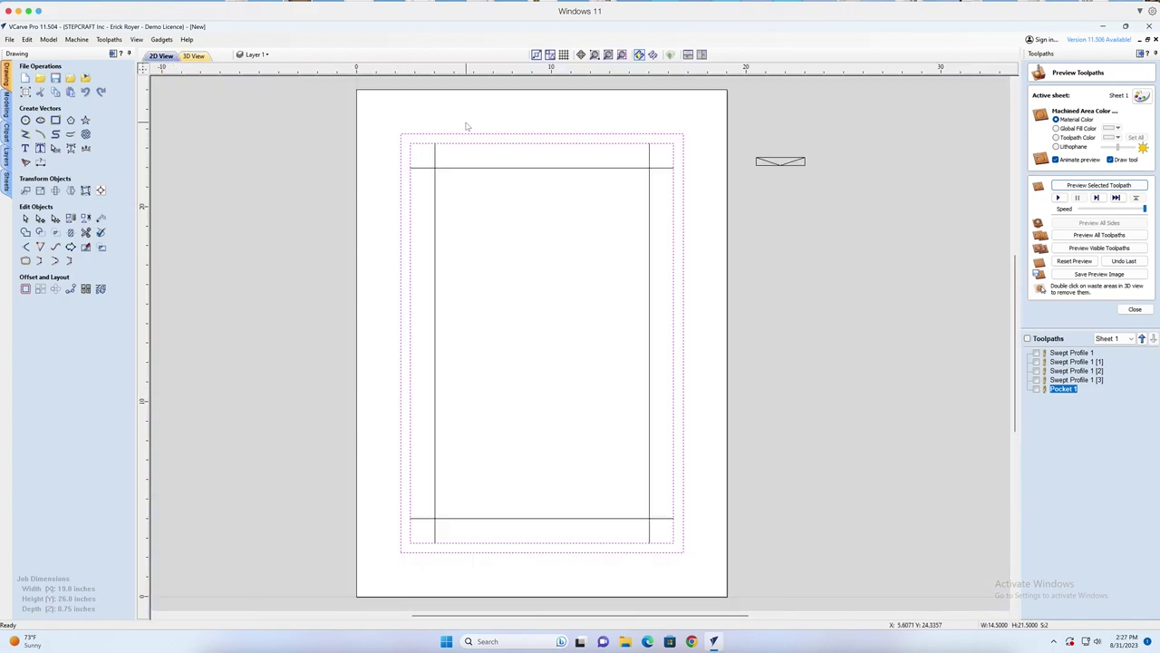
pyautogui.click(318, 161)
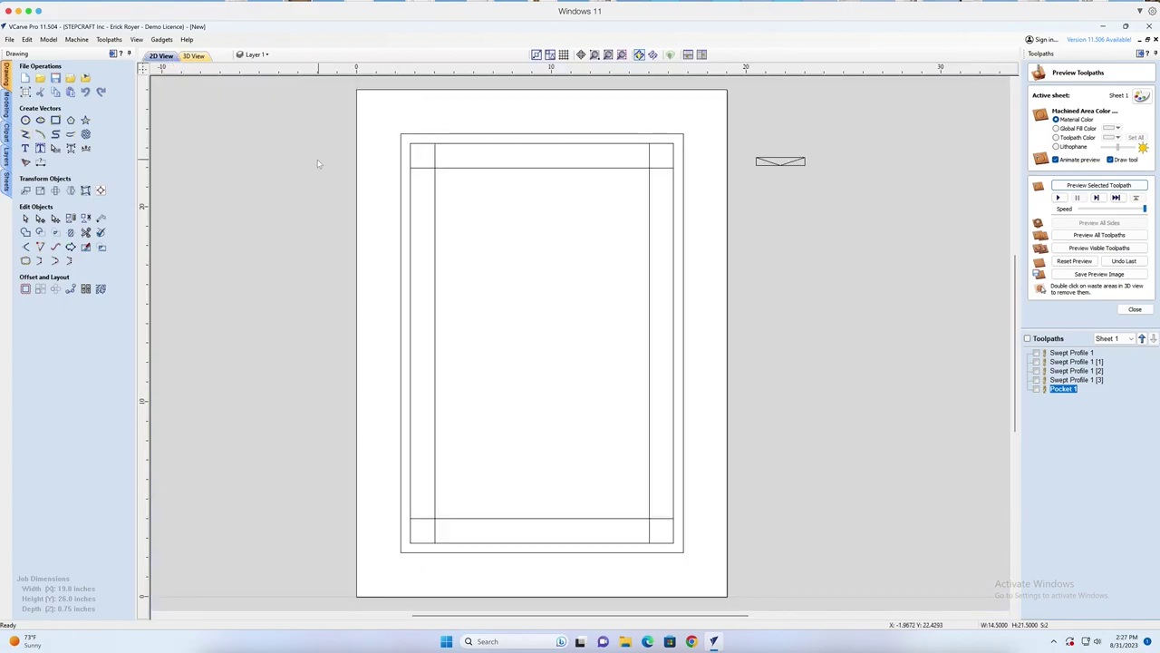
pyautogui.click(25, 134)
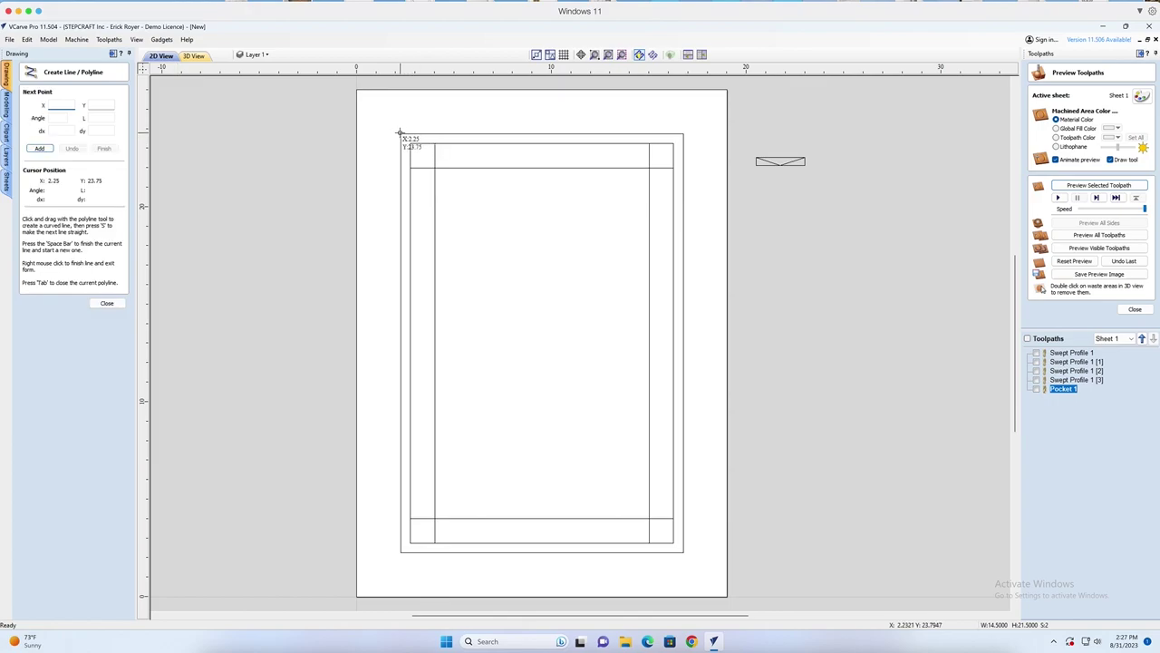
pyautogui.click(400, 133)
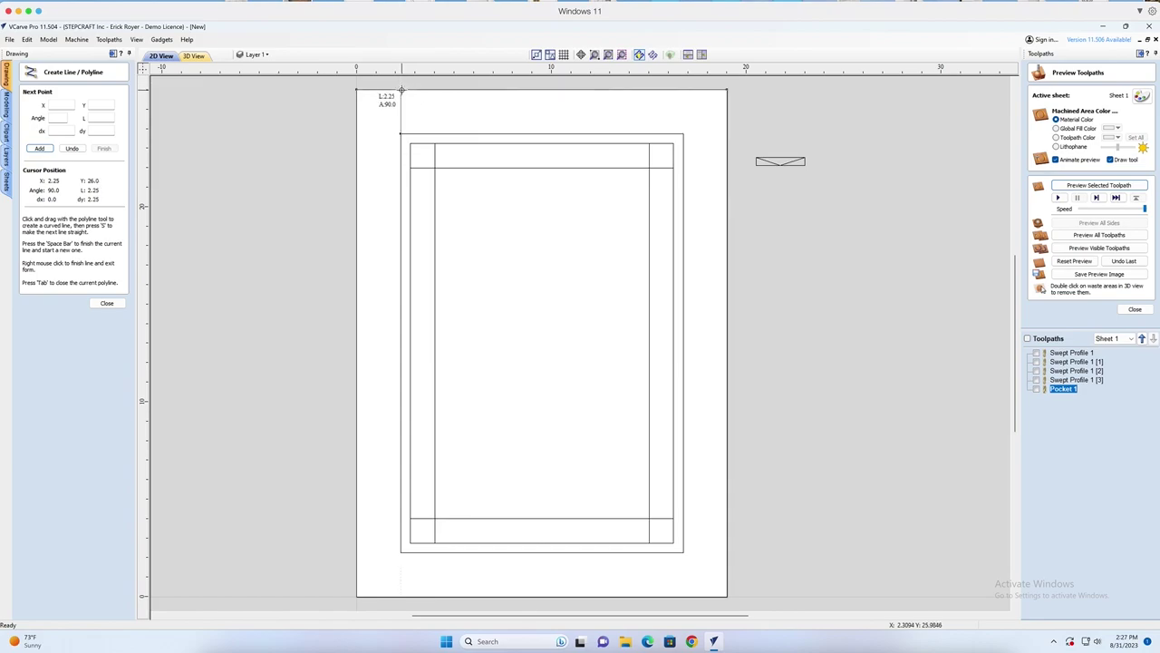
pyautogui.click(401, 90)
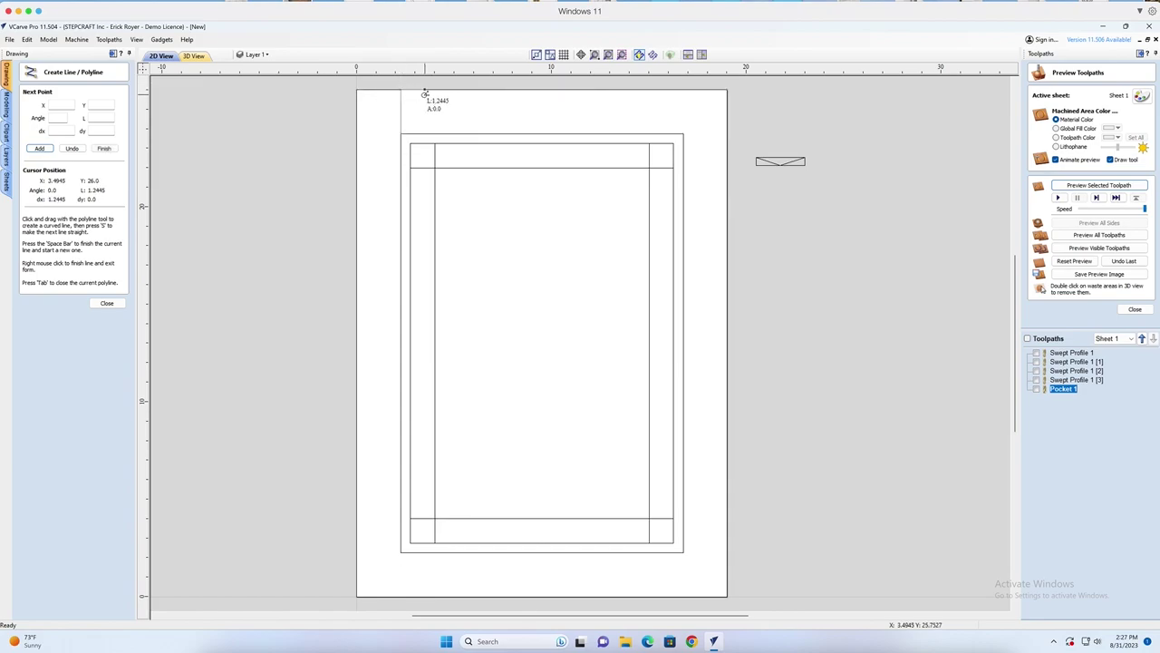
pyautogui.rightClick(422, 95)
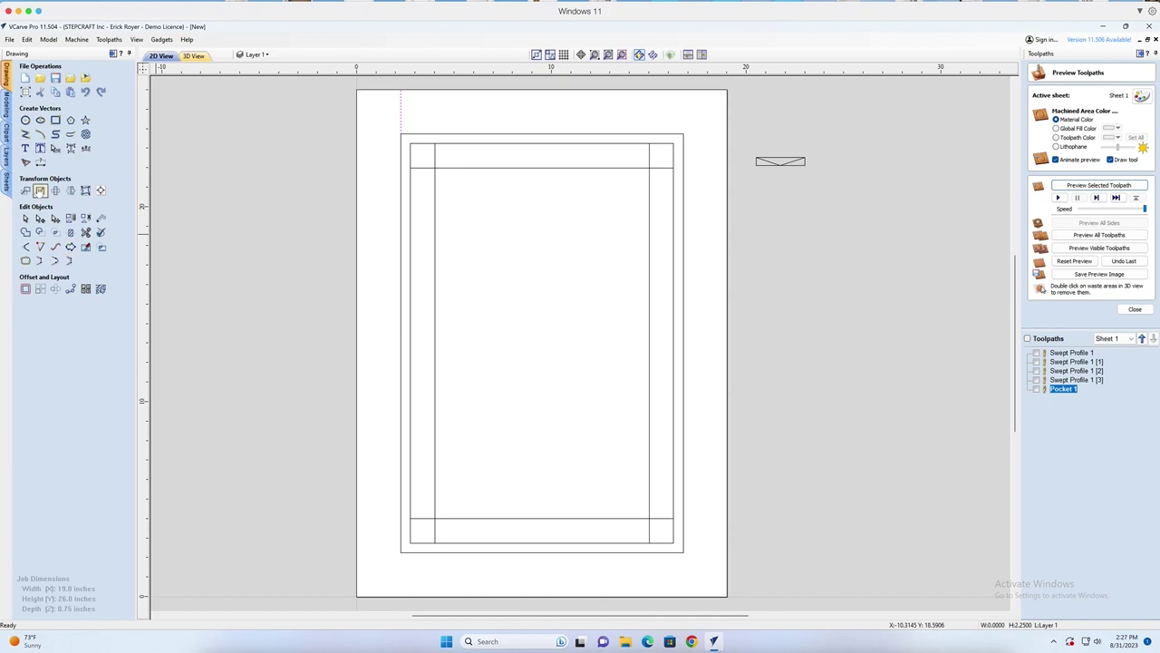
# Set the short vertical line's height to 2.5 inches, anchored at its lower end so it extends past the door's top edge
pyautogui.click(39, 191)
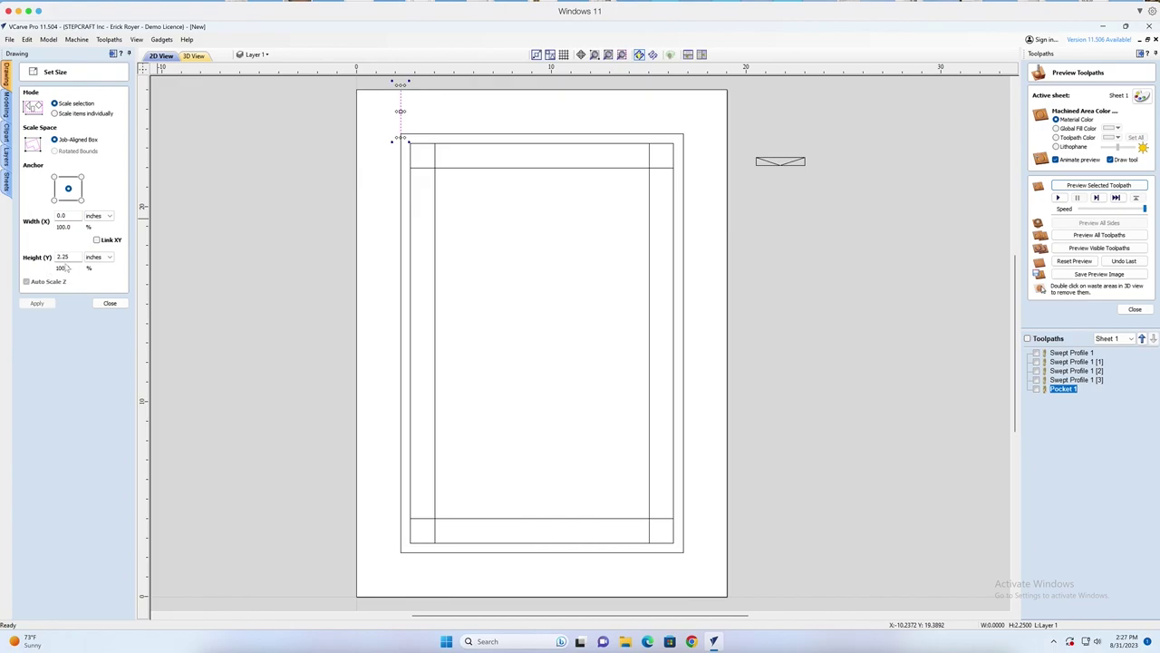
pyautogui.click(54, 200)
pyautogui.moveTo(73, 257); pyautogui.dragTo(43, 260)
pyautogui.write('2.5')
pyautogui.click(36, 303)
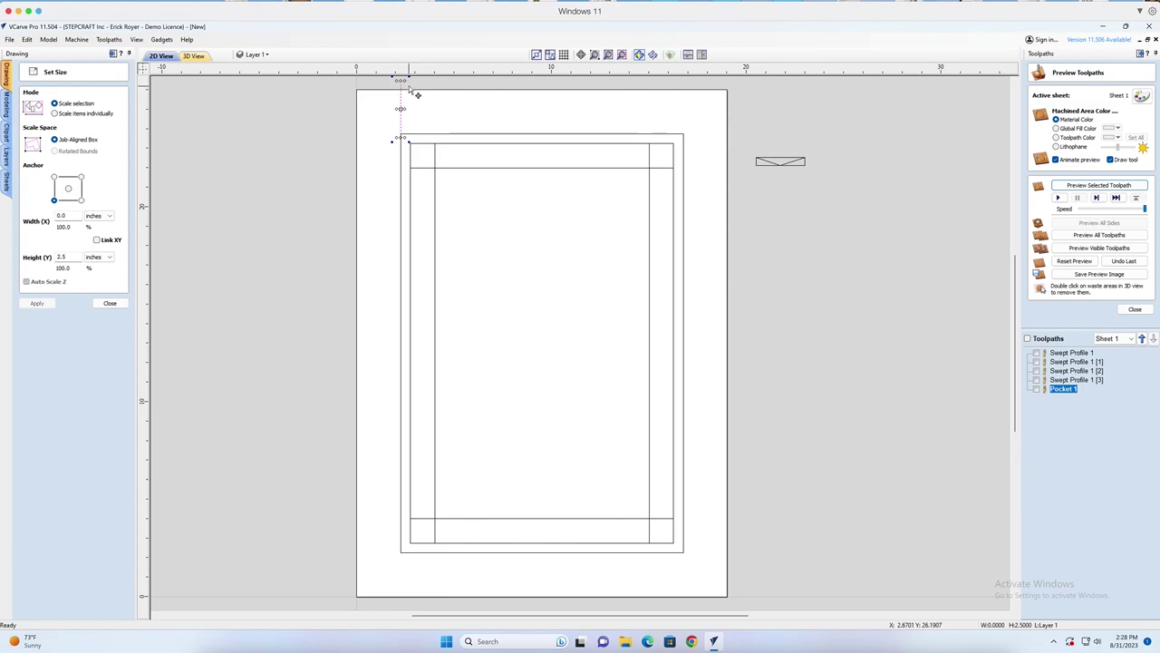
pyautogui.scroll(4, 404, 86)
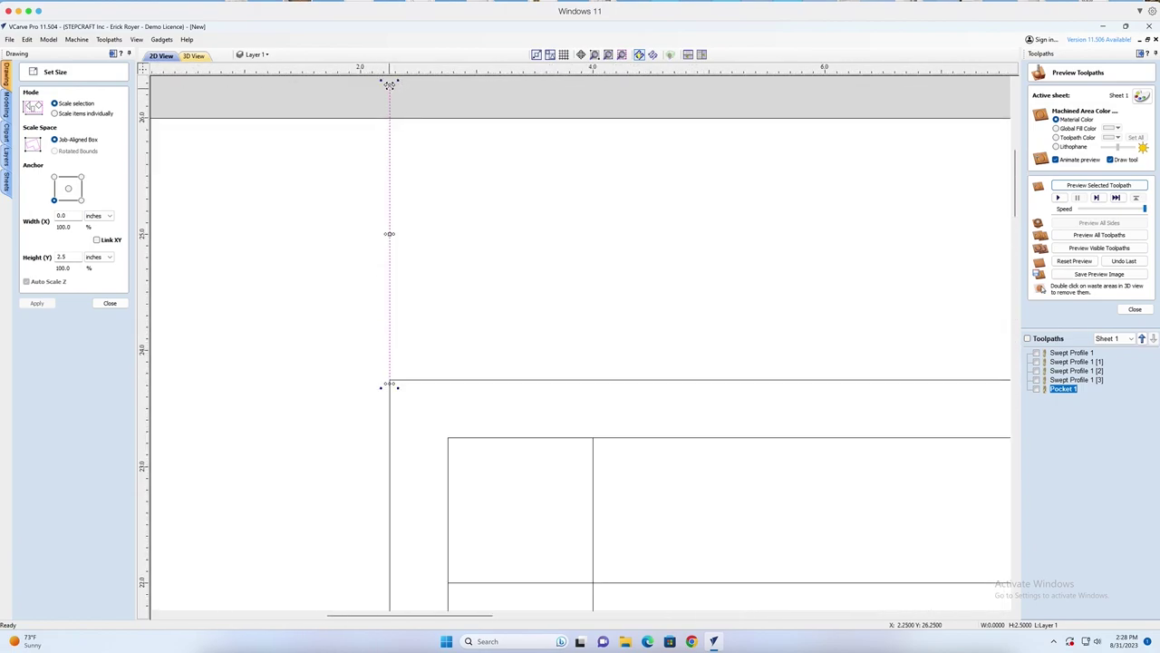
pyautogui.scroll(-3, 390, 86)
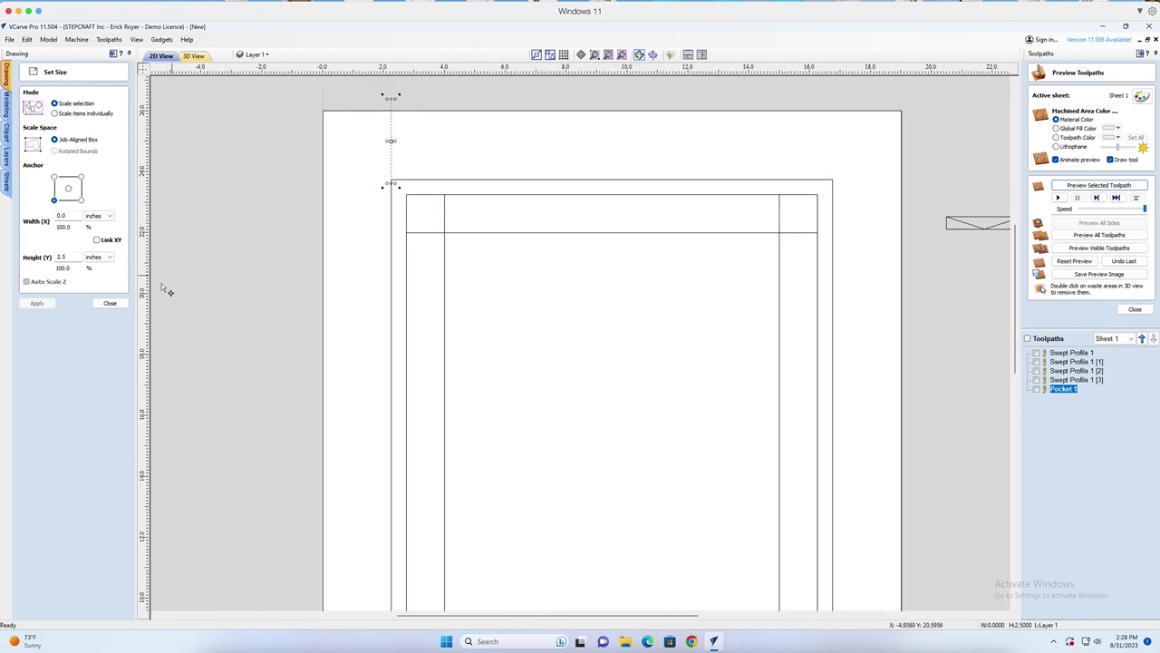
pyautogui.click(109, 303)
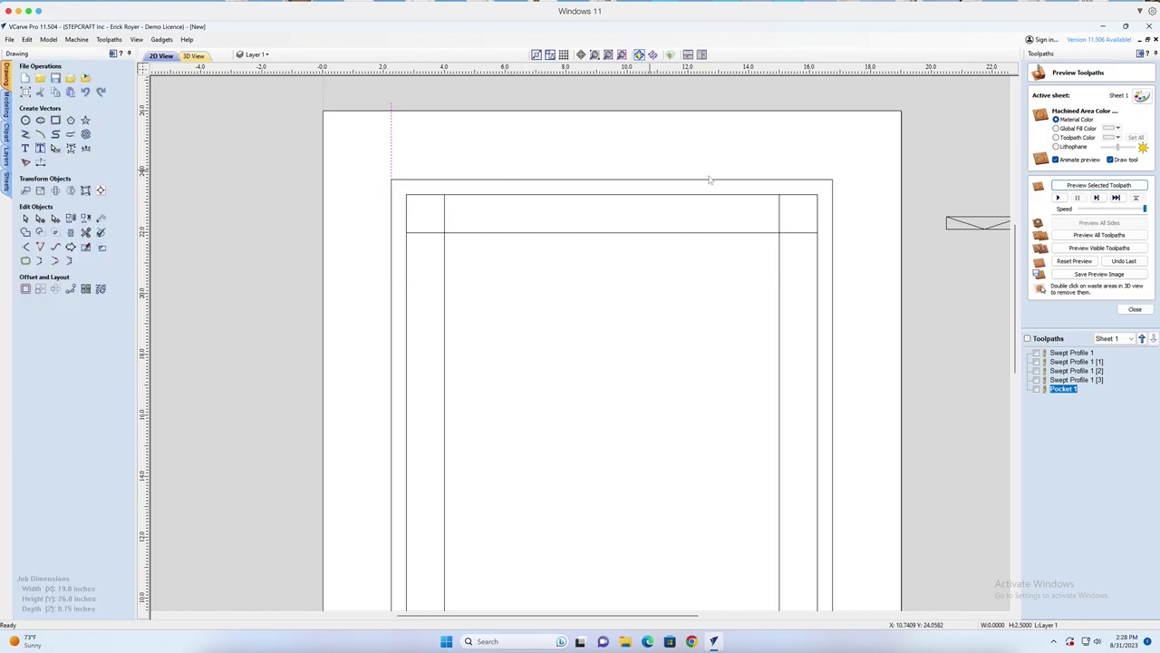
# Mirror copies of the short vertical line about the job center horizontally and vertically to the other three corners
pyautogui.scroll(-2, 775, 201)
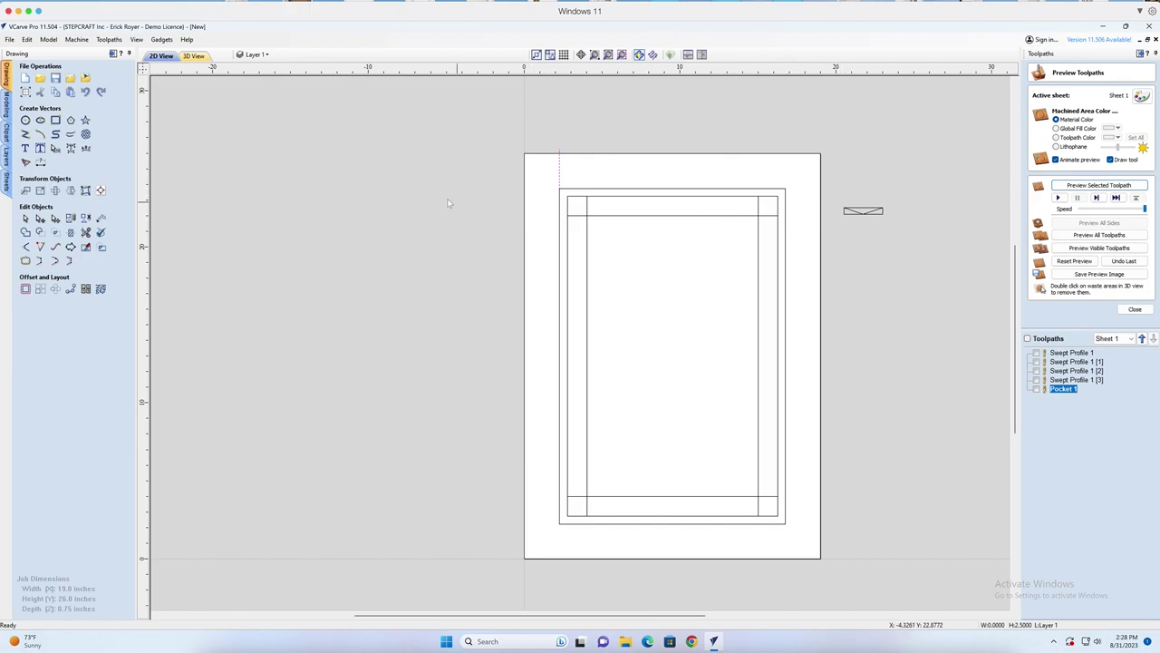
pyautogui.click(69, 190)
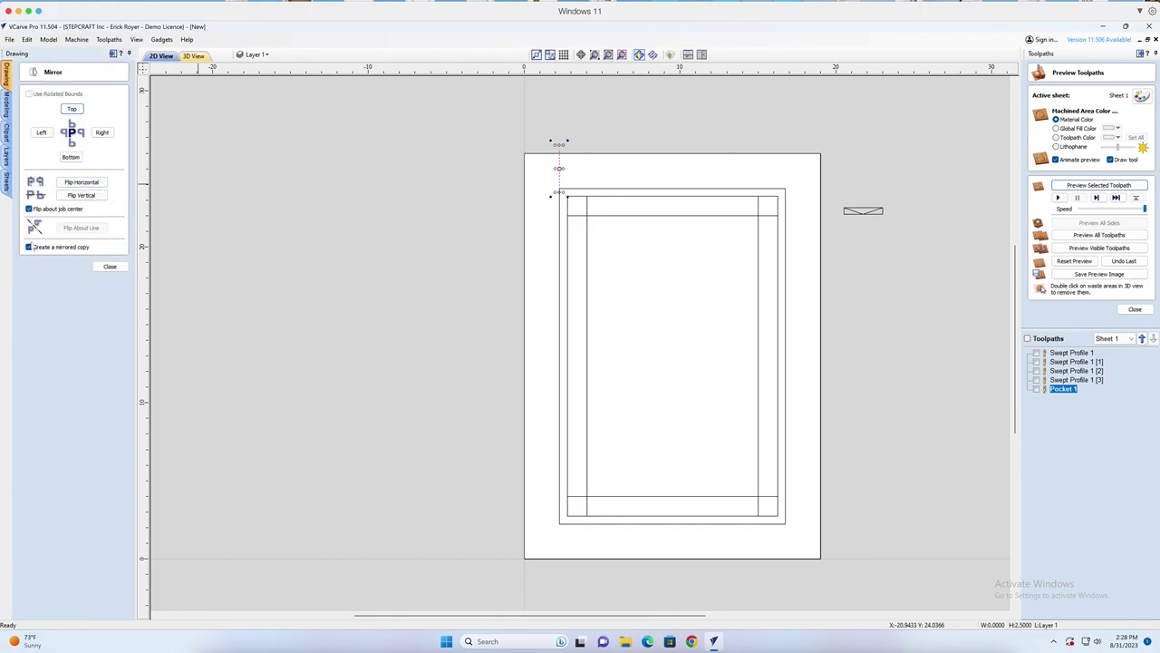
pyautogui.click(82, 182)
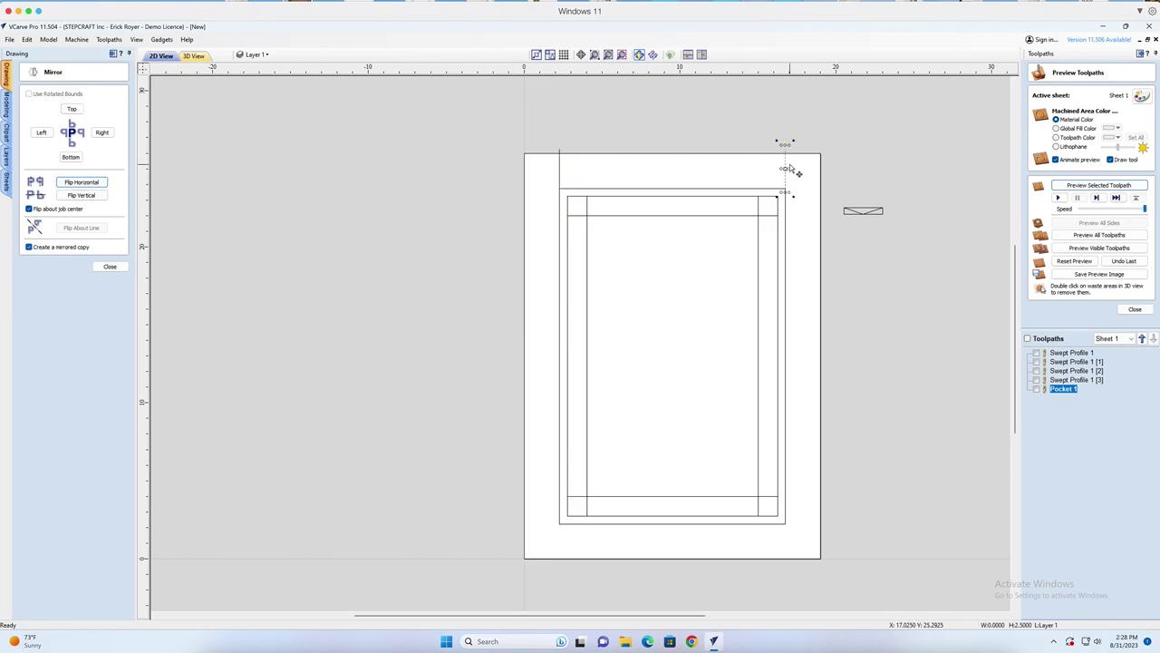
pyautogui.click(83, 196)
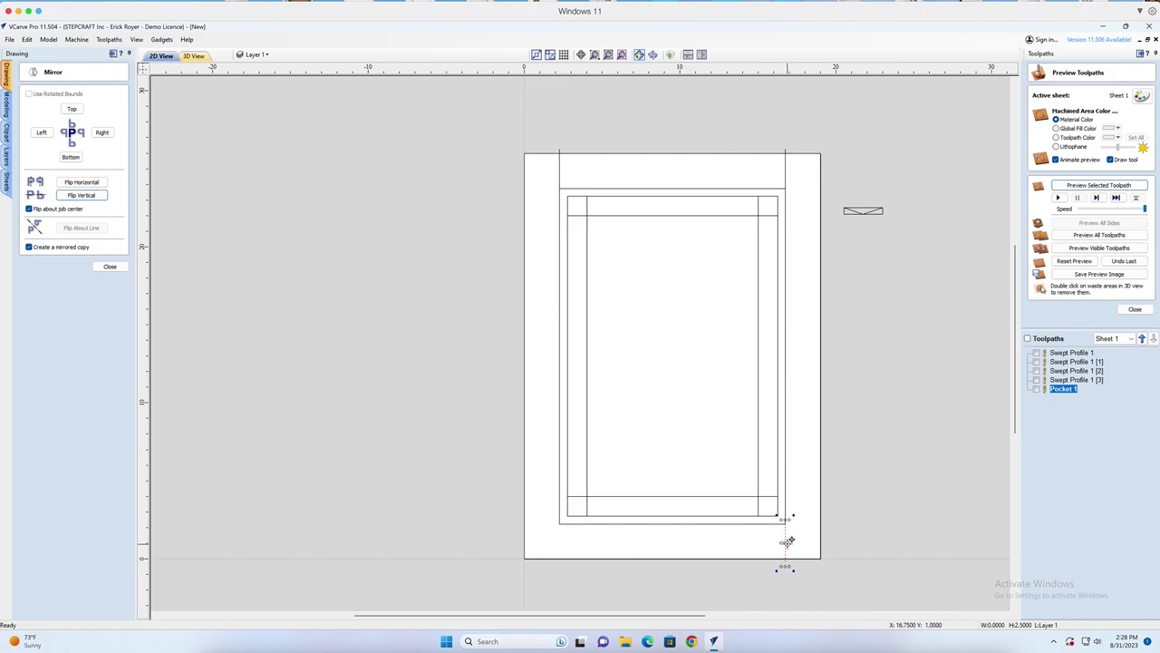
pyautogui.click(82, 182)
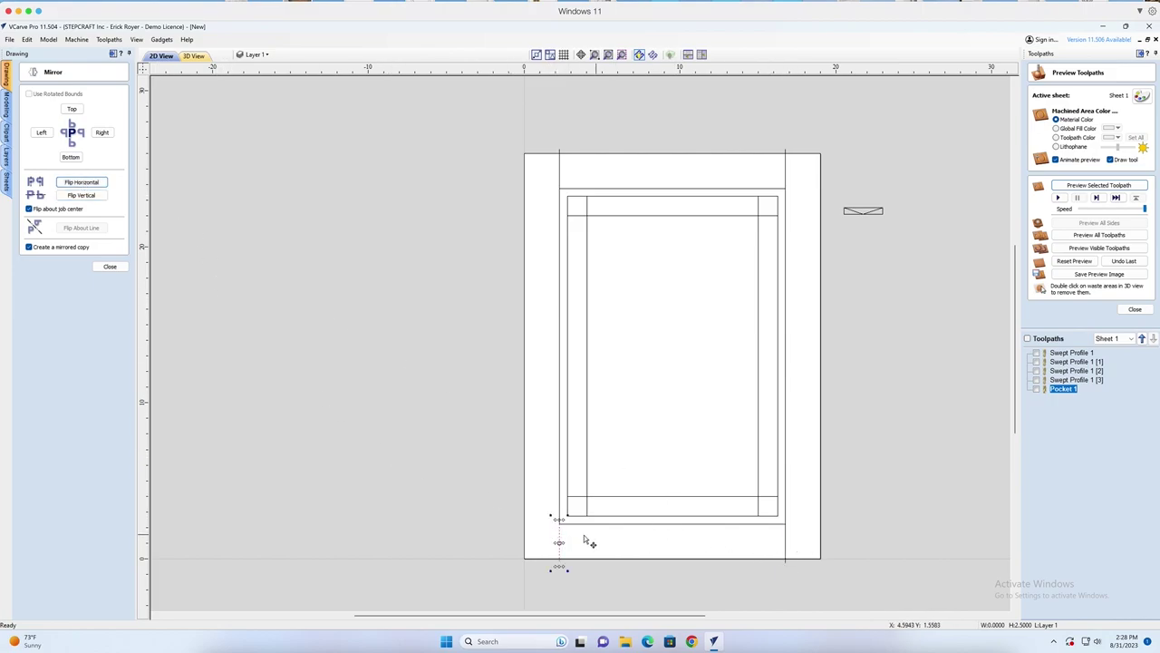
pyautogui.click(416, 367)
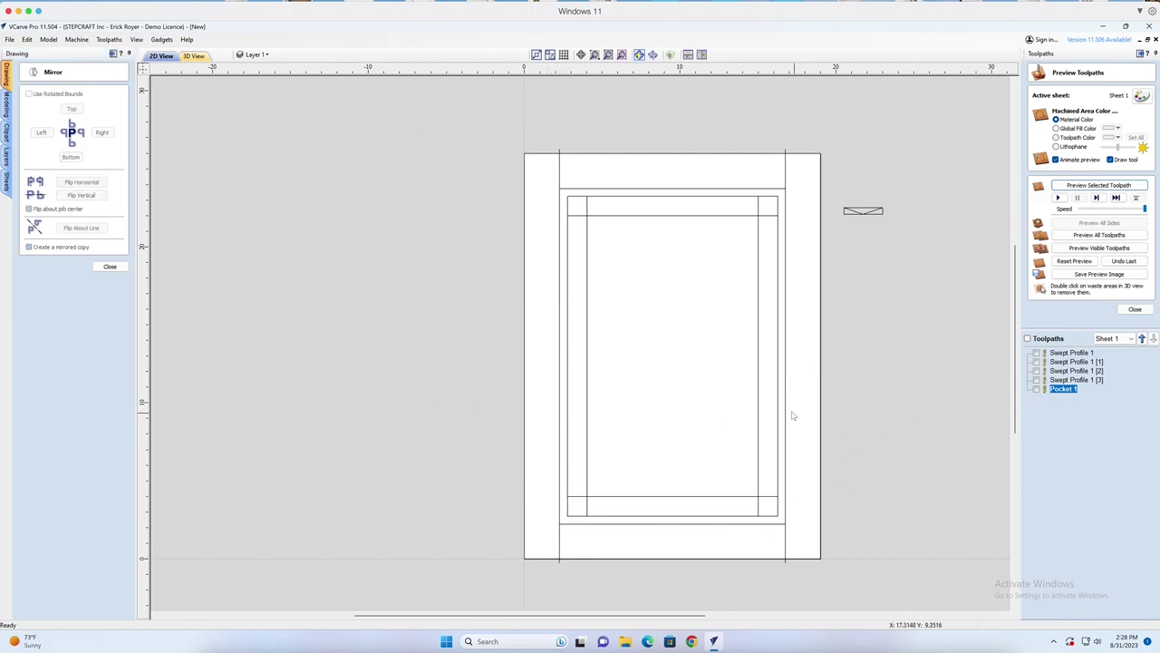
pyautogui.click(109, 267)
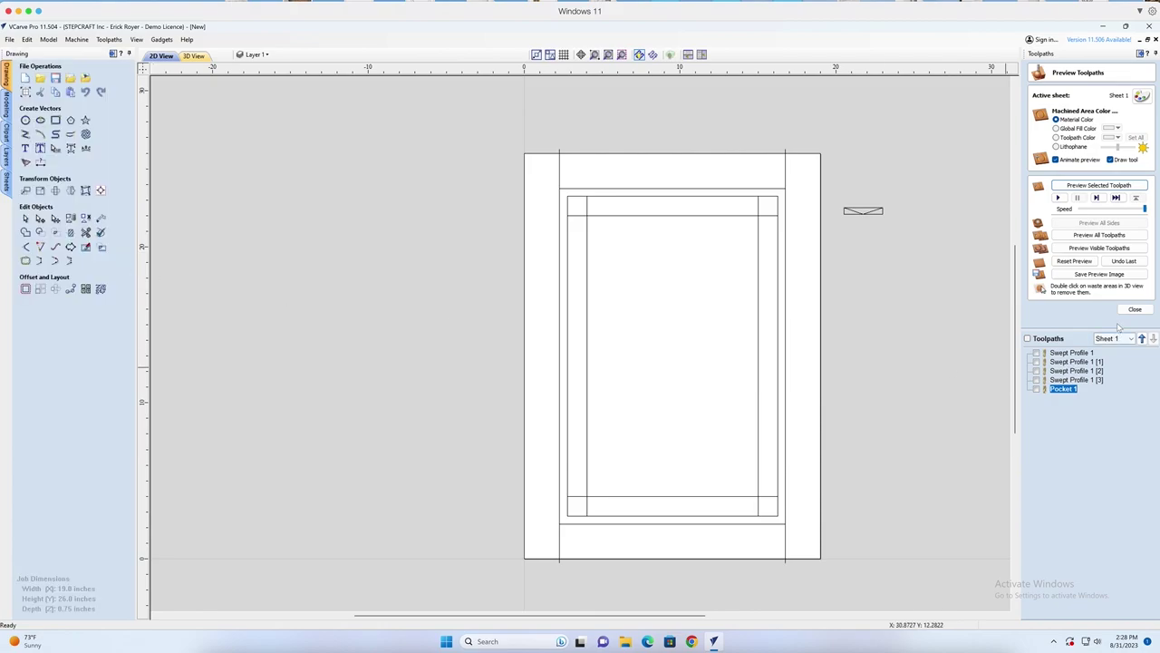
# Start a 2D profile toolpath with the 1/4" 90 degree V-groove bit and set its cut depth to 0.03 inches
pyautogui.click(1128, 310)
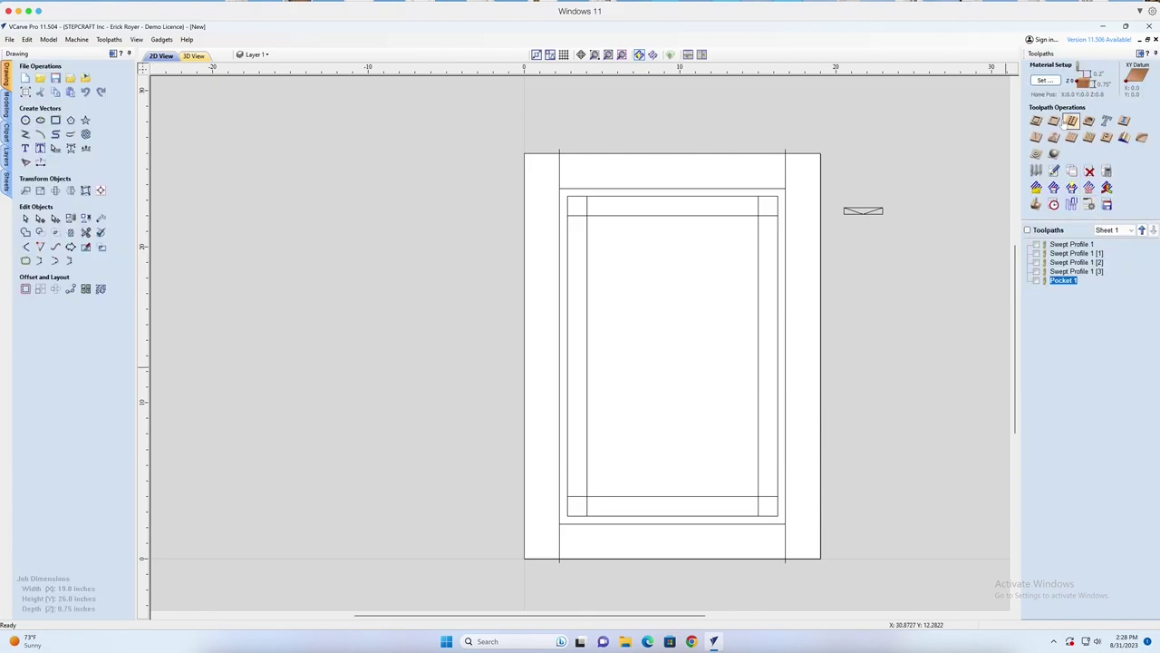
pyautogui.click(1036, 122)
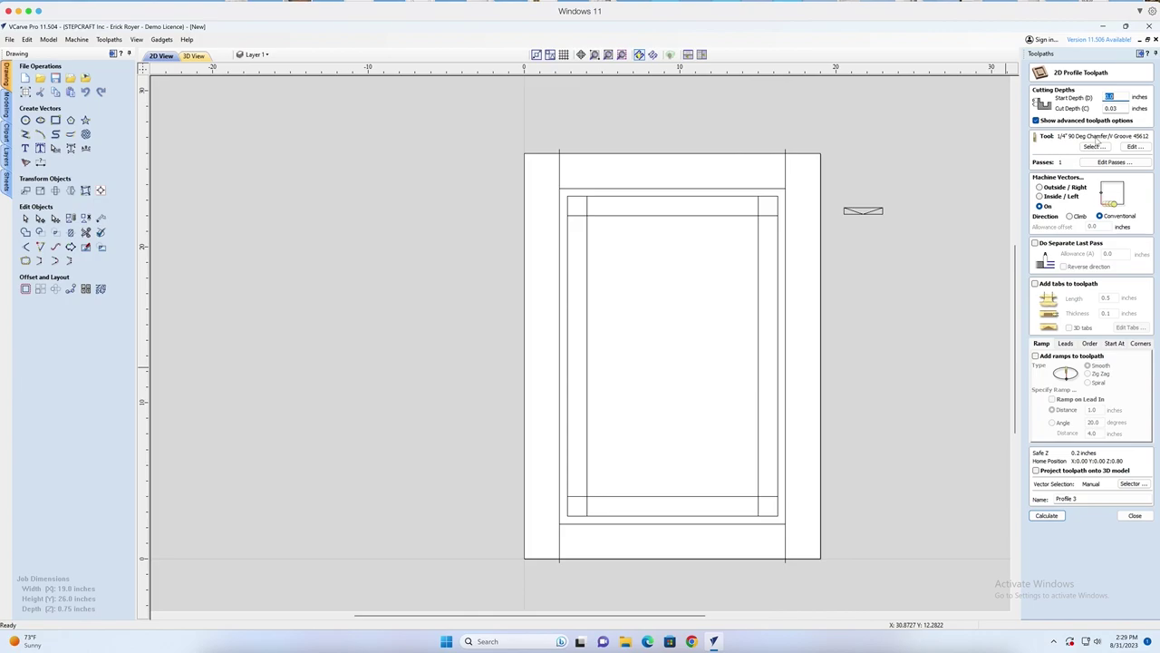
pyautogui.press('Tab')
pyautogui.write('.03')
# Select the four short vertical joint lines at the door's corners and calculate the V-groove profile toolpath on them
pyautogui.click(563, 559)
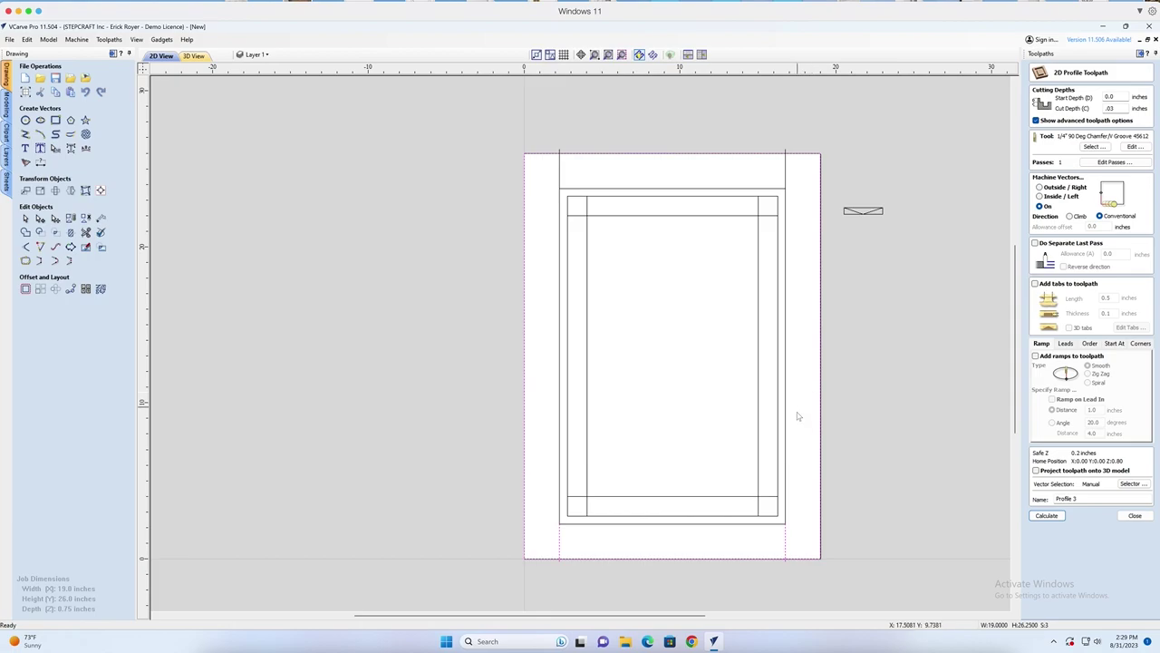
pyautogui.click(813, 549)
pyautogui.moveTo(799, 543); pyautogui.dragTo(556, 548)
pyautogui.keyDown('shift'); pyautogui.moveTo(757, 170); pyautogui.dragTo(556, 178); pyautogui.keyUp('shift')
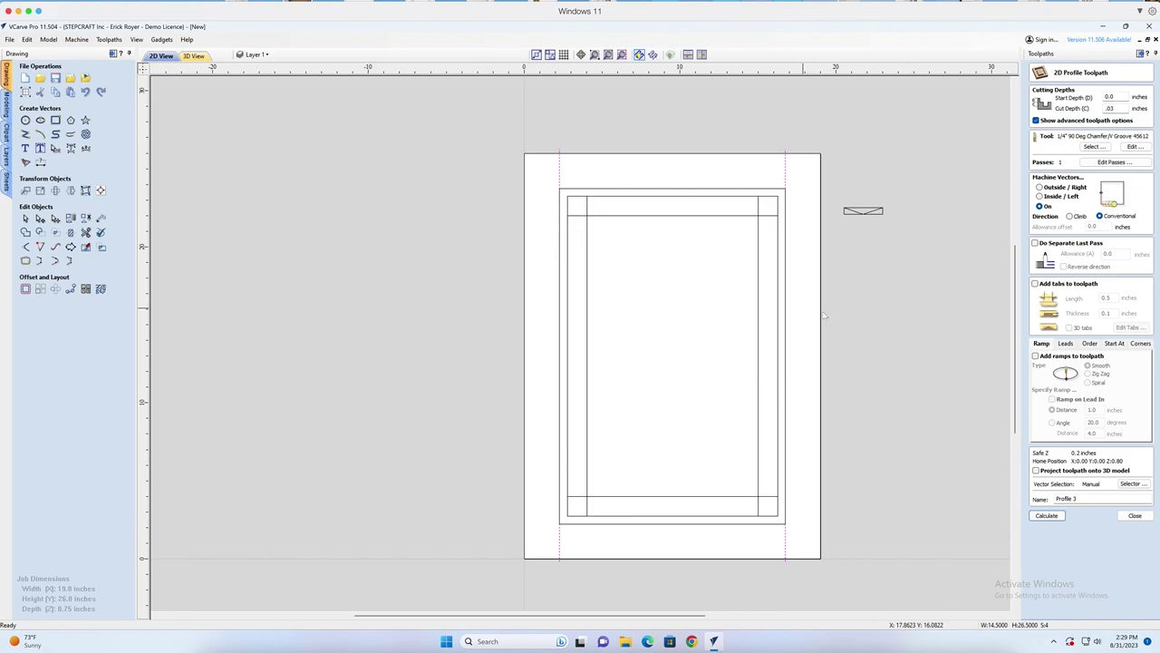
pyautogui.click(1046, 515)
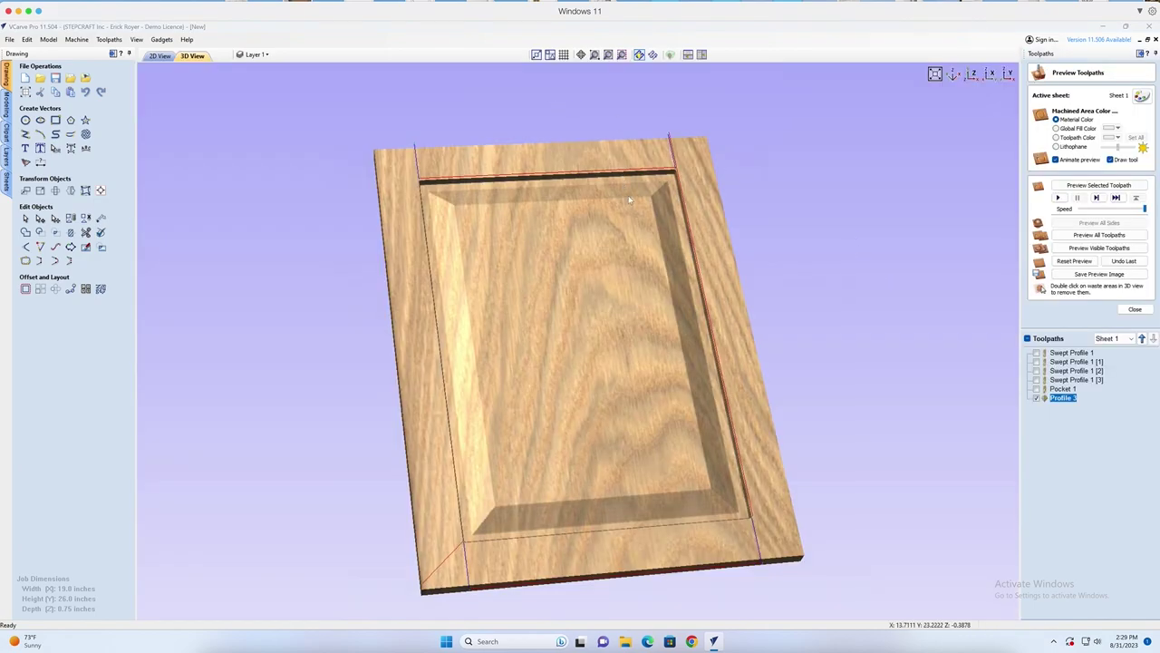
# Simulate the V-groove profile toolpath and examine the frame joint lines and the groove's rounded corners from several angles
pyautogui.click(1096, 197)
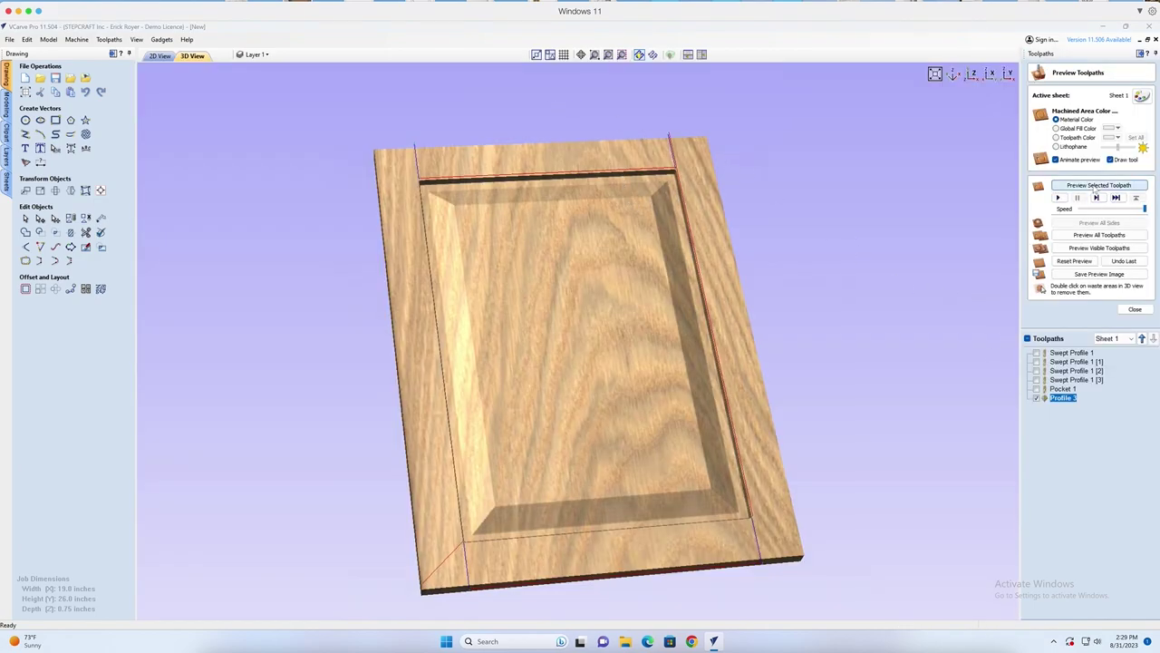
pyautogui.moveTo(761, 363); pyautogui.dragTo(712, 130)
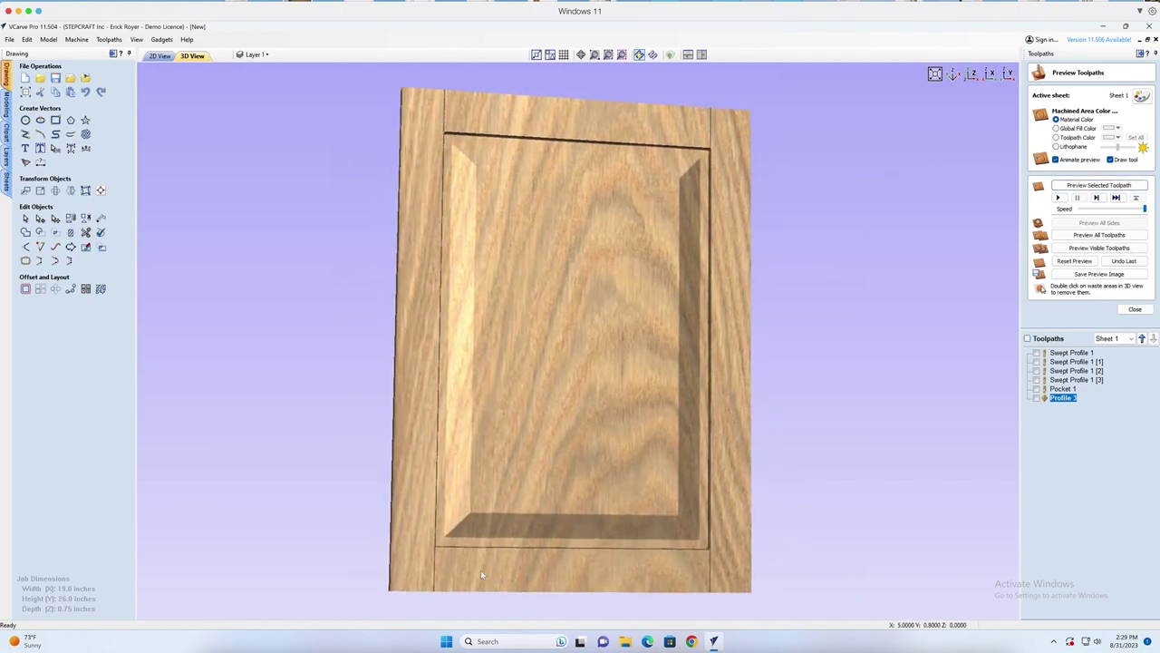
pyautogui.moveTo(631, 526); pyautogui.dragTo(588, 444)
pyautogui.moveTo(697, 506); pyautogui.dragTo(767, 459)
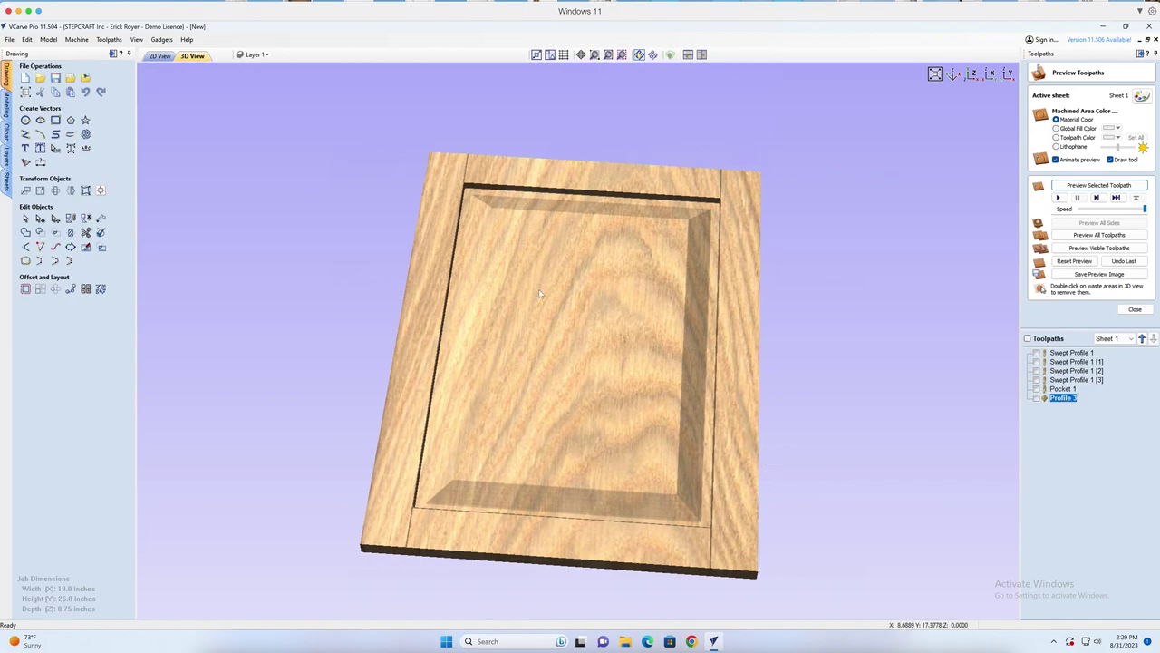
pyautogui.moveTo(588, 380); pyautogui.dragTo(682, 529)
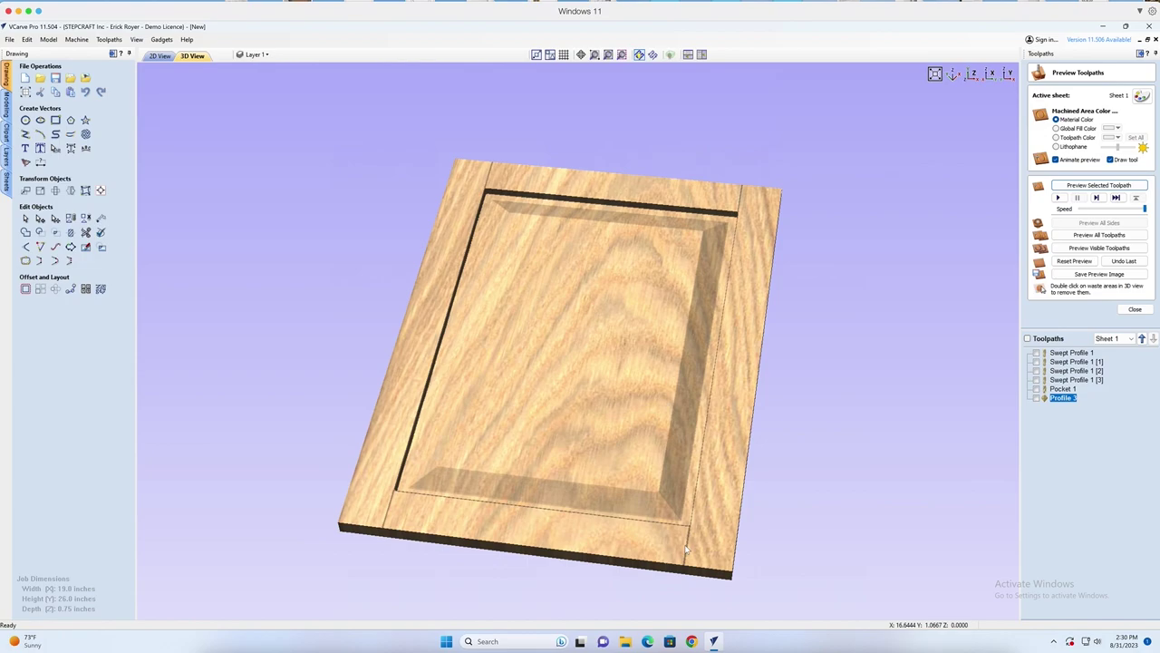
pyautogui.moveTo(719, 549); pyautogui.dragTo(508, 554)
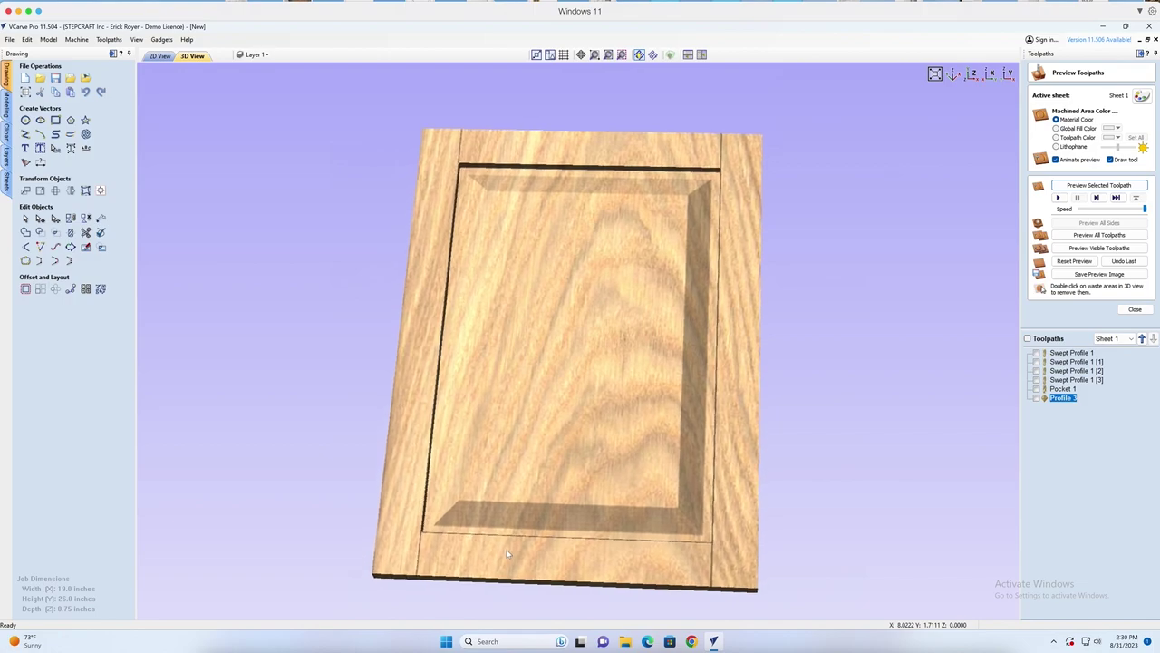
pyautogui.moveTo(617, 184); pyautogui.dragTo(583, 316)
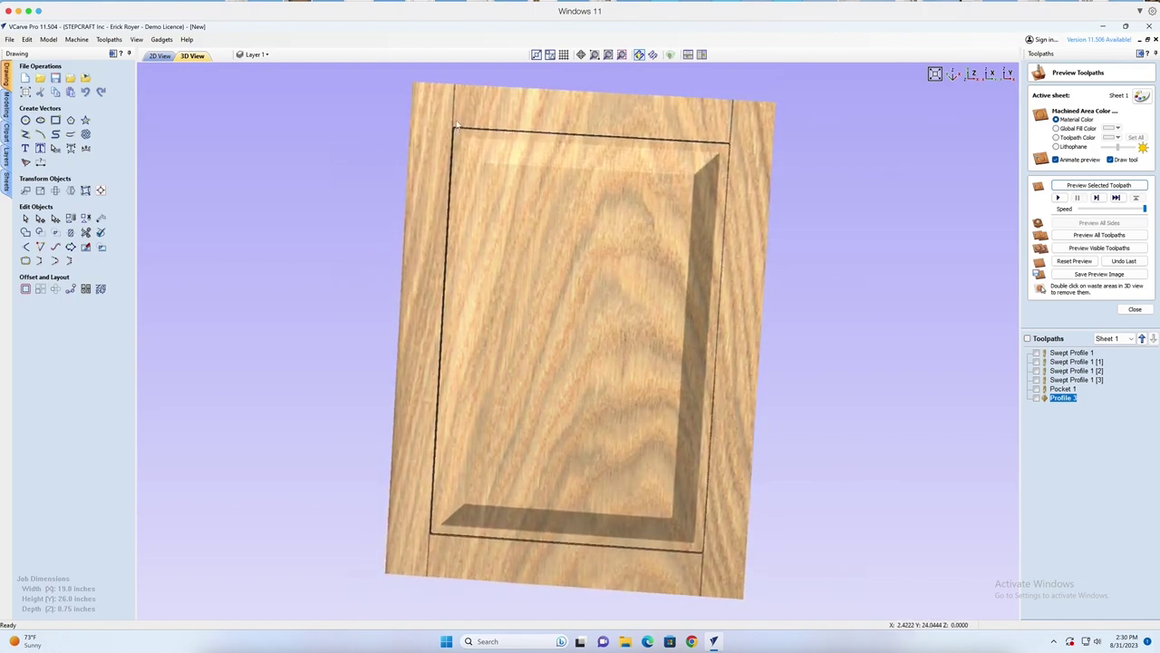
pyautogui.scroll(5, 449, 116)
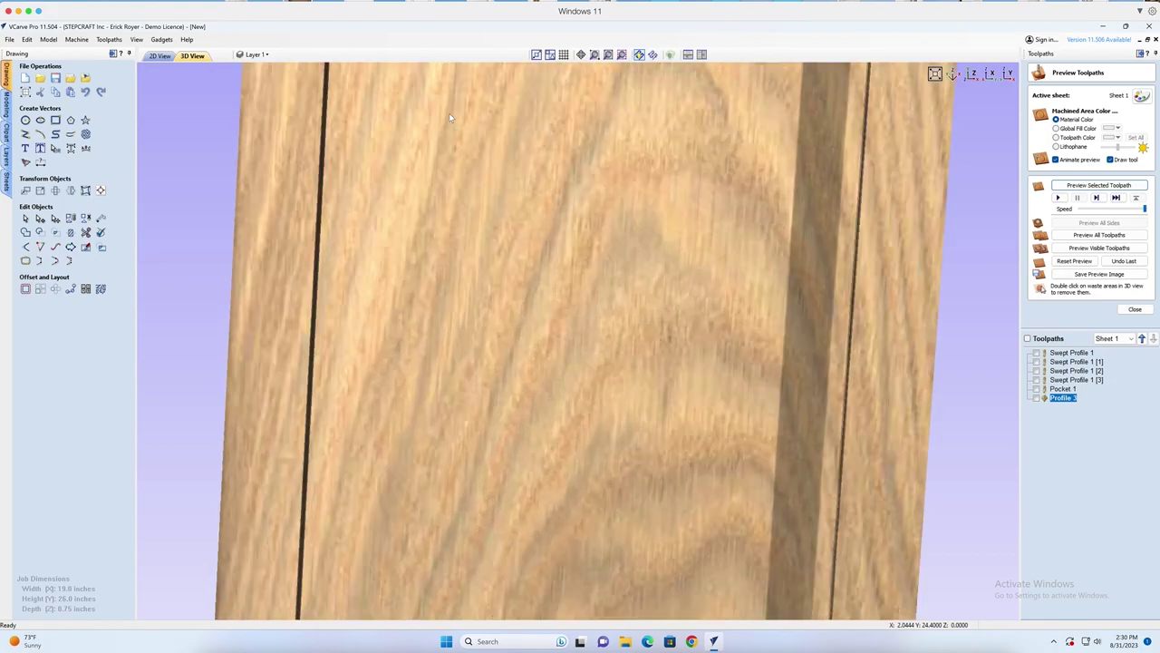
pyautogui.moveTo(489, 125); pyautogui.dragTo(632, 390)
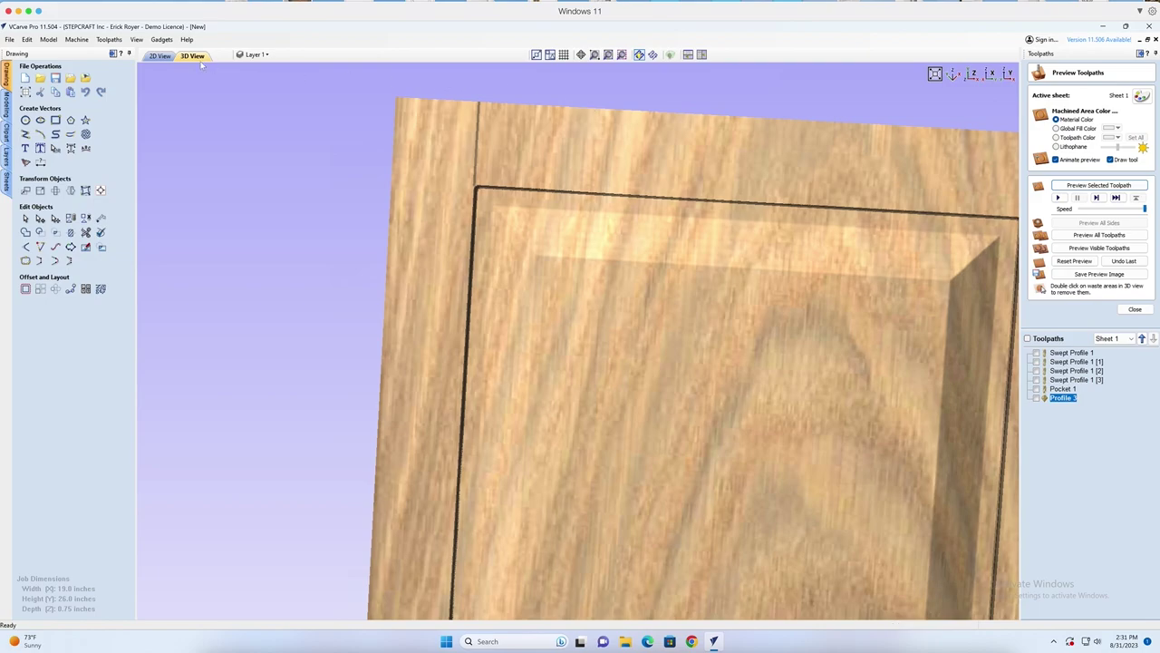
# In the 2D drawing, select the outer groove rectangle and start a 2D profile toolpath for it with a 0.4 inch cut depth
pyautogui.click(160, 55)
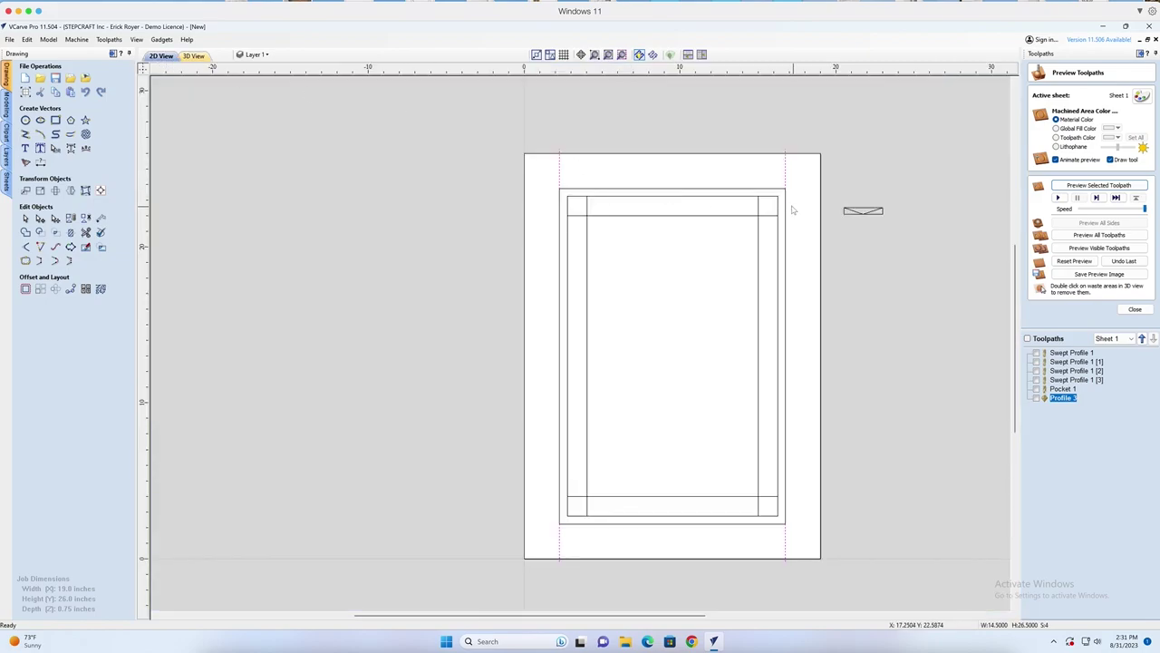
pyautogui.click(664, 188)
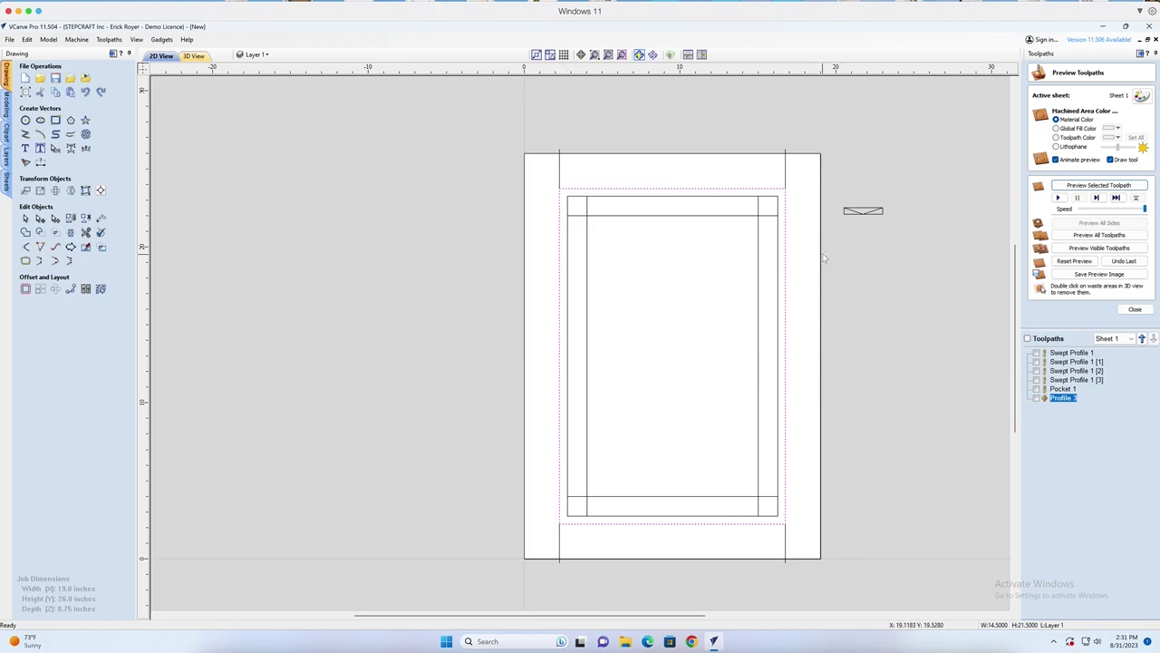
pyautogui.click(1135, 309)
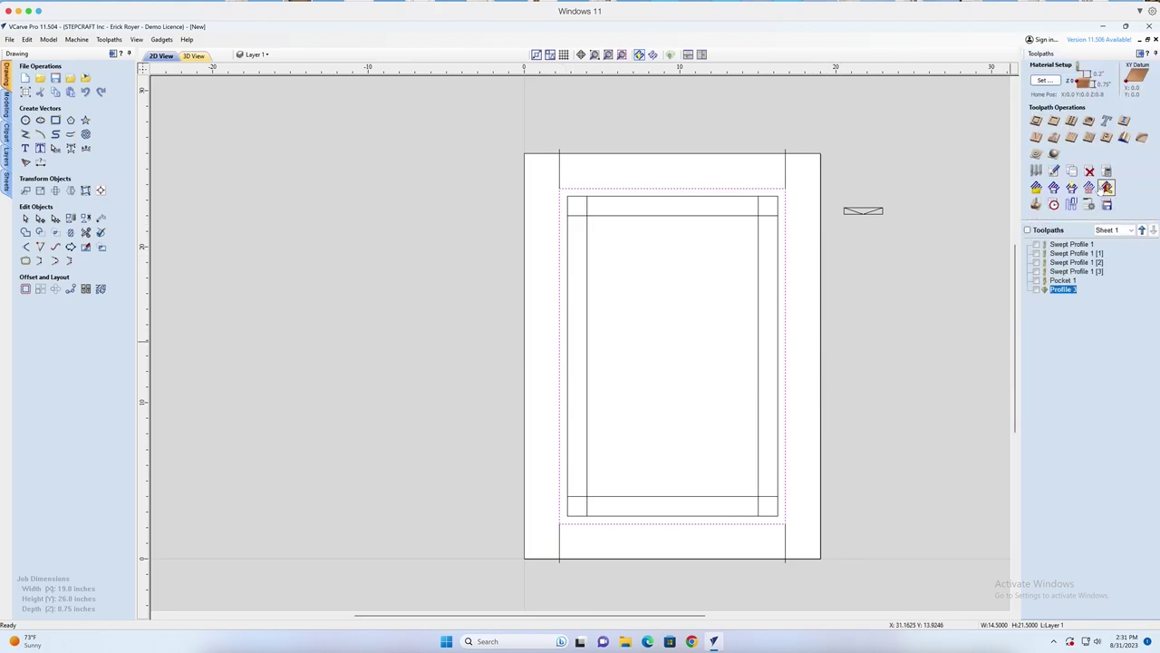
pyautogui.click(1037, 122)
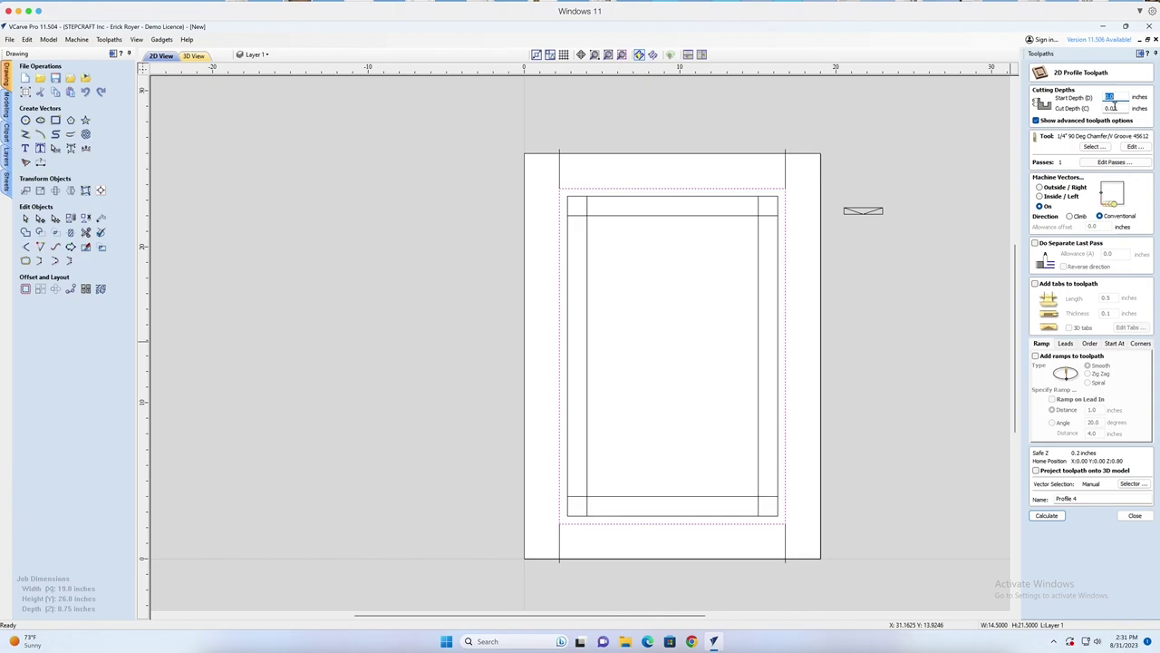
pyautogui.press('Tab')
pyautogui.write('.4')
# Choose the 1/8" Down-Cut 46225-K end mill from the tool database for the groove rectangle's profile toolpath
pyautogui.click(1095, 146)
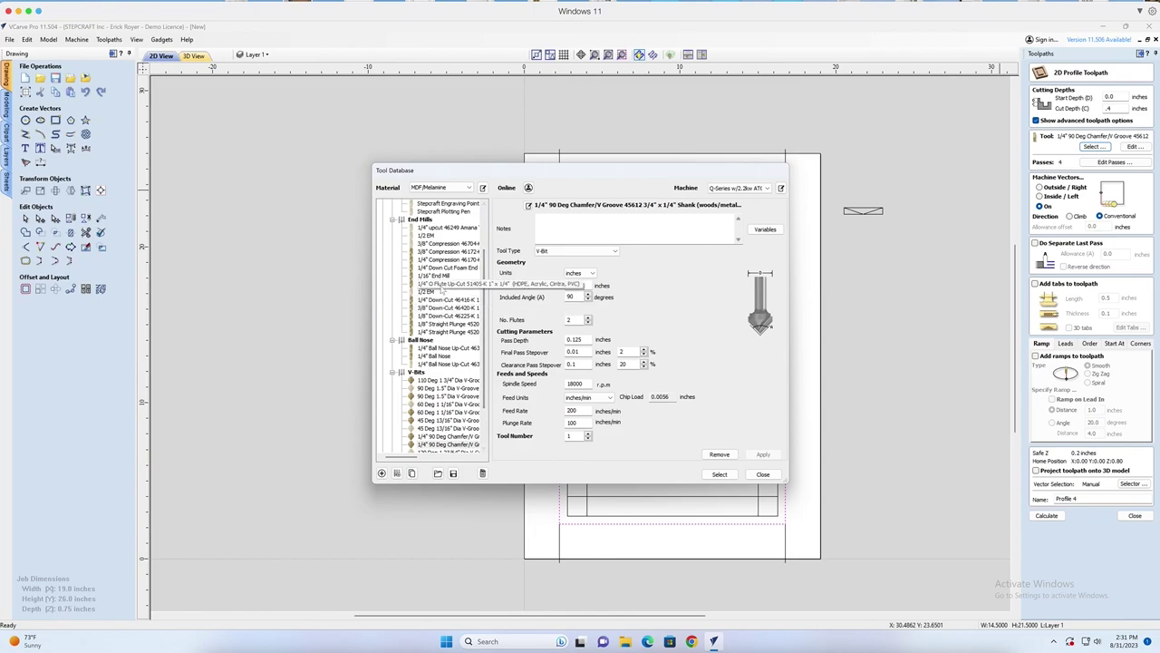
pyautogui.click(444, 315)
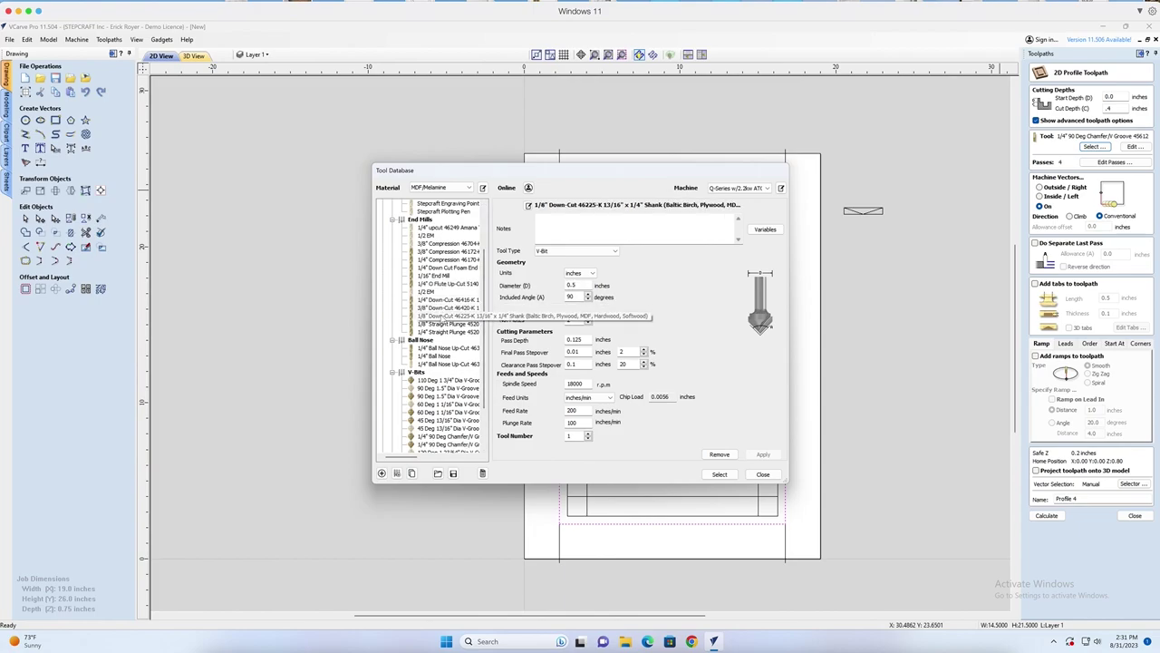
pyautogui.click(720, 474)
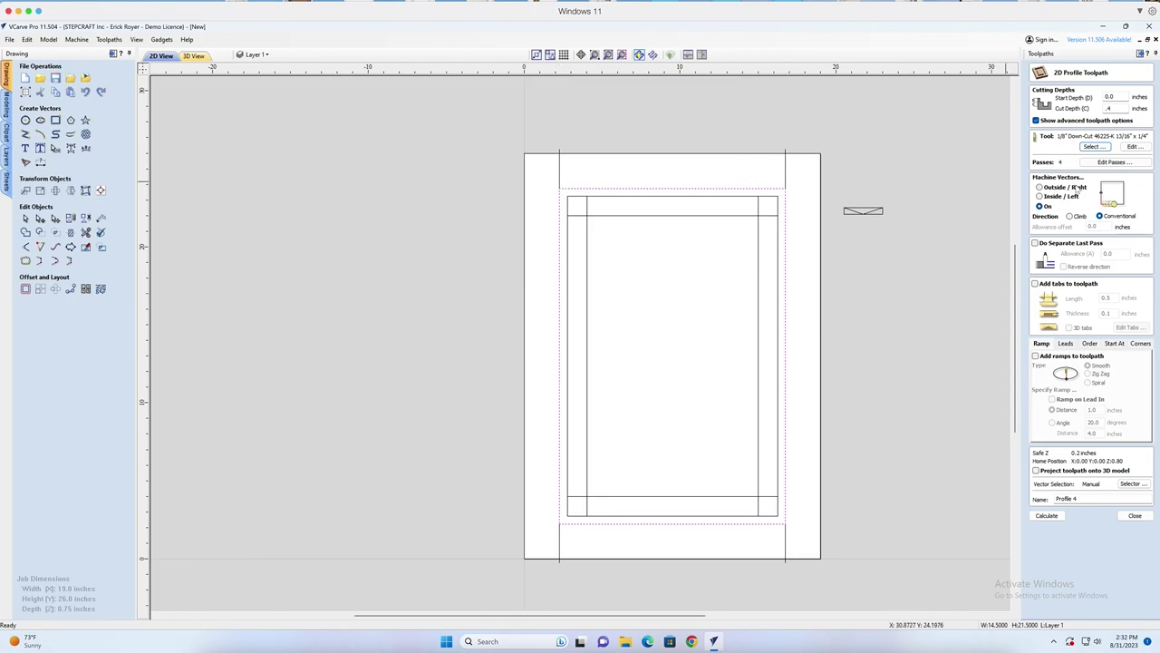
# Reduce the profile toolpath to one pass, machine inside the groove rectangle, and calculate it
pyautogui.click(1114, 161)
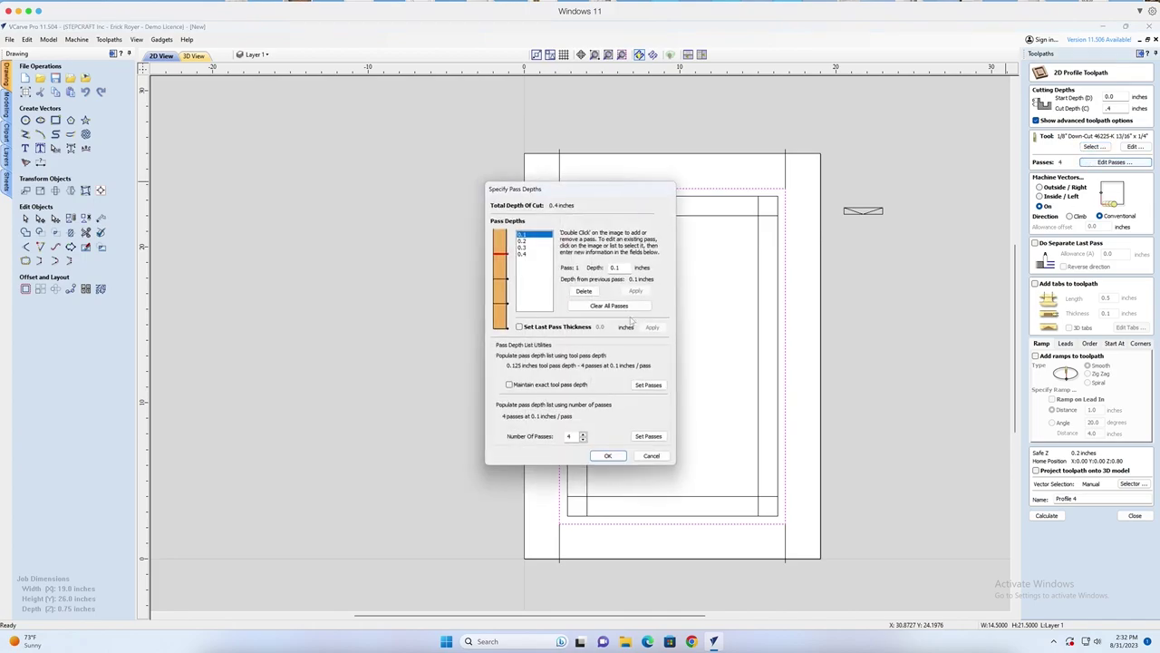
pyautogui.doubleClick(571, 436)
pyautogui.write('1')
pyautogui.click(660, 438)
pyautogui.press('Return')
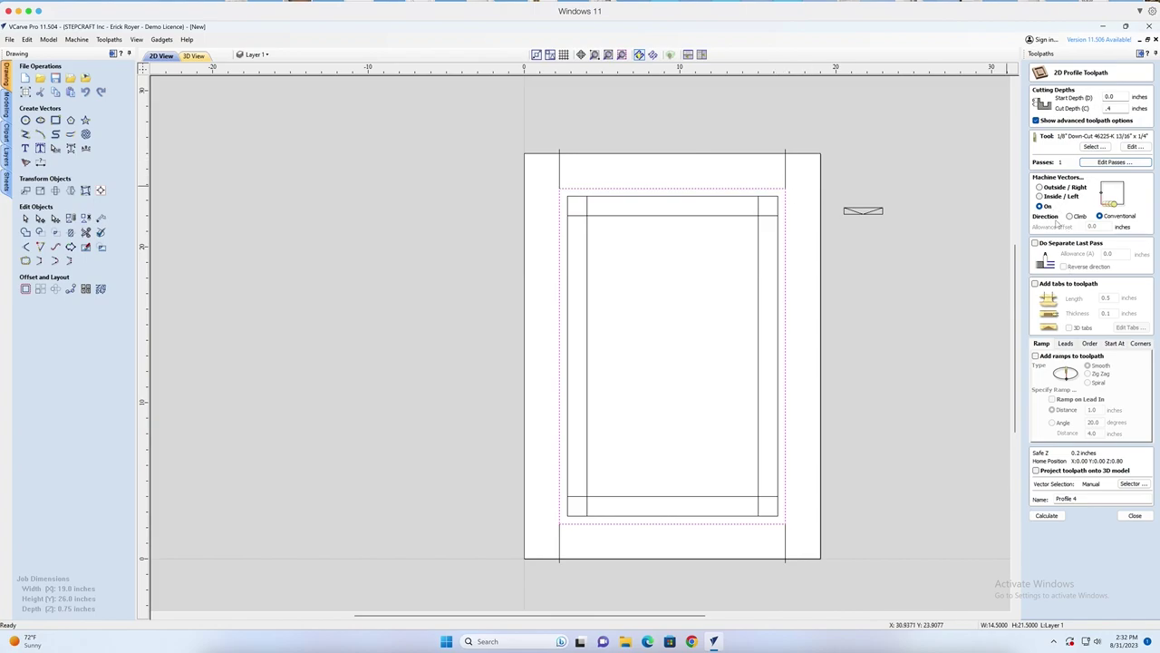
pyautogui.click(1048, 198)
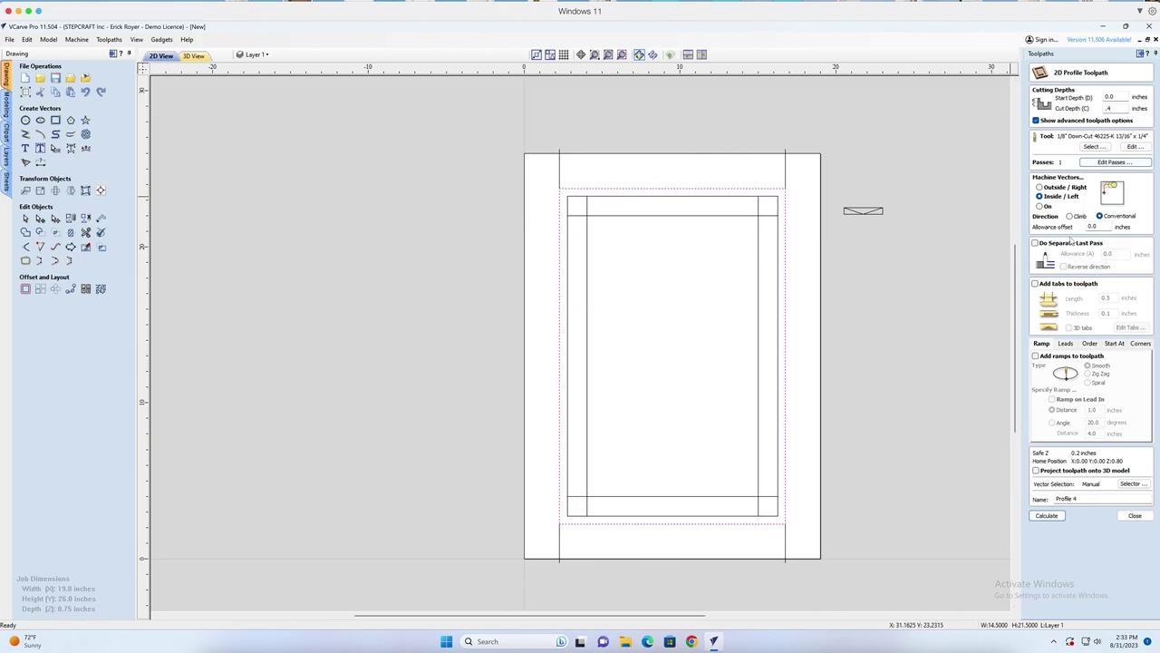
pyautogui.click(1047, 515)
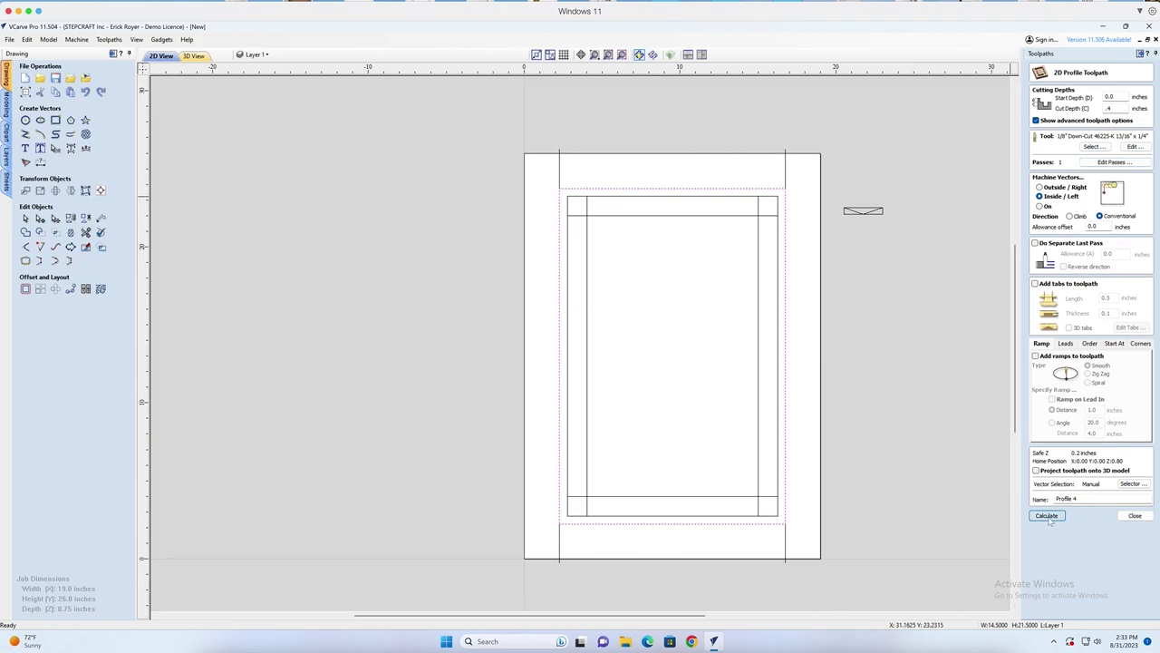
# Simulate the 1/8" inside profile toolpath and examine the groove's upper right corner where it meets the joint line
pyautogui.scroll(5, 737, 143)
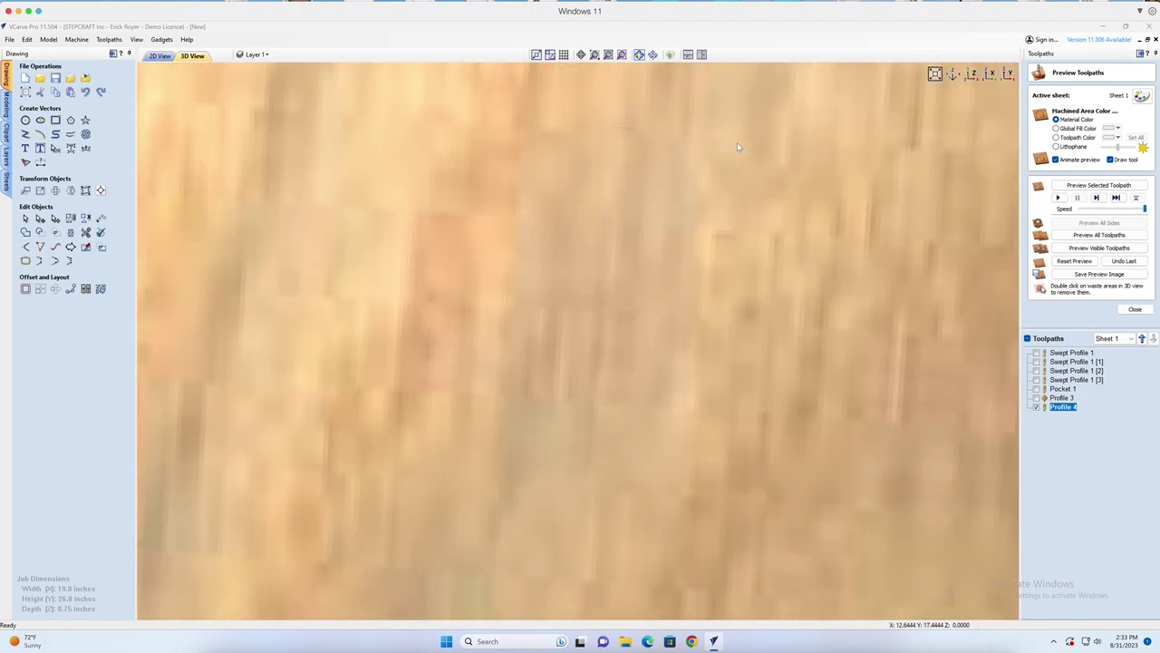
pyautogui.moveTo(704, 202); pyautogui.dragTo(787, 526)
pyautogui.scroll(-2, 717, 414)
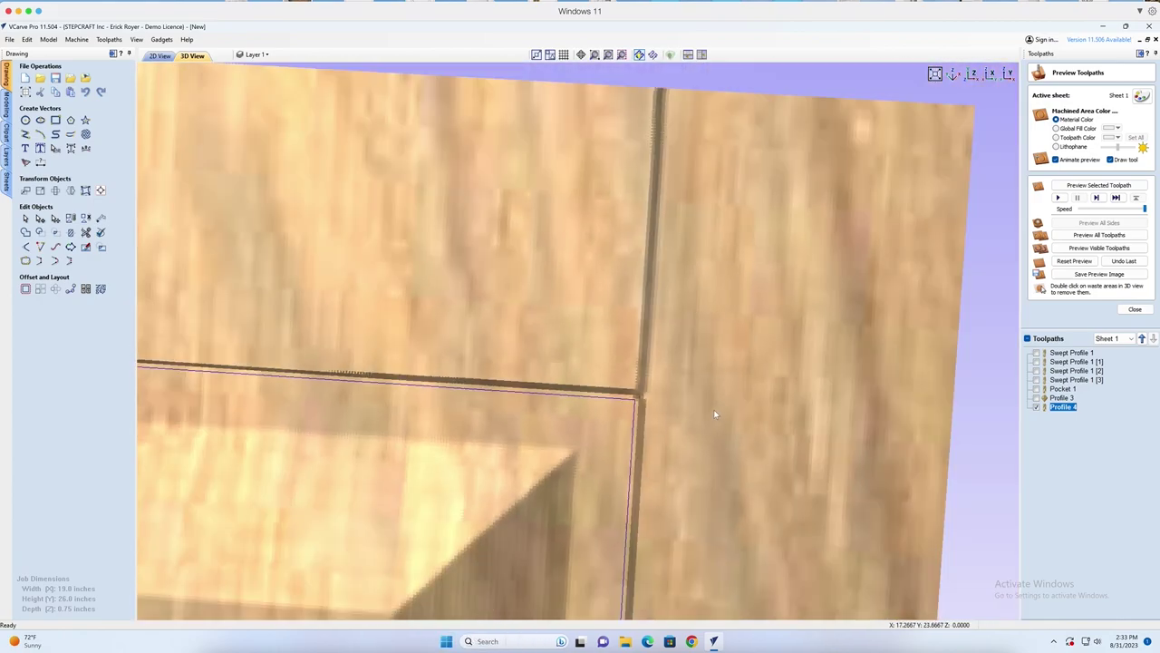
pyautogui.scroll(-2, 714, 410)
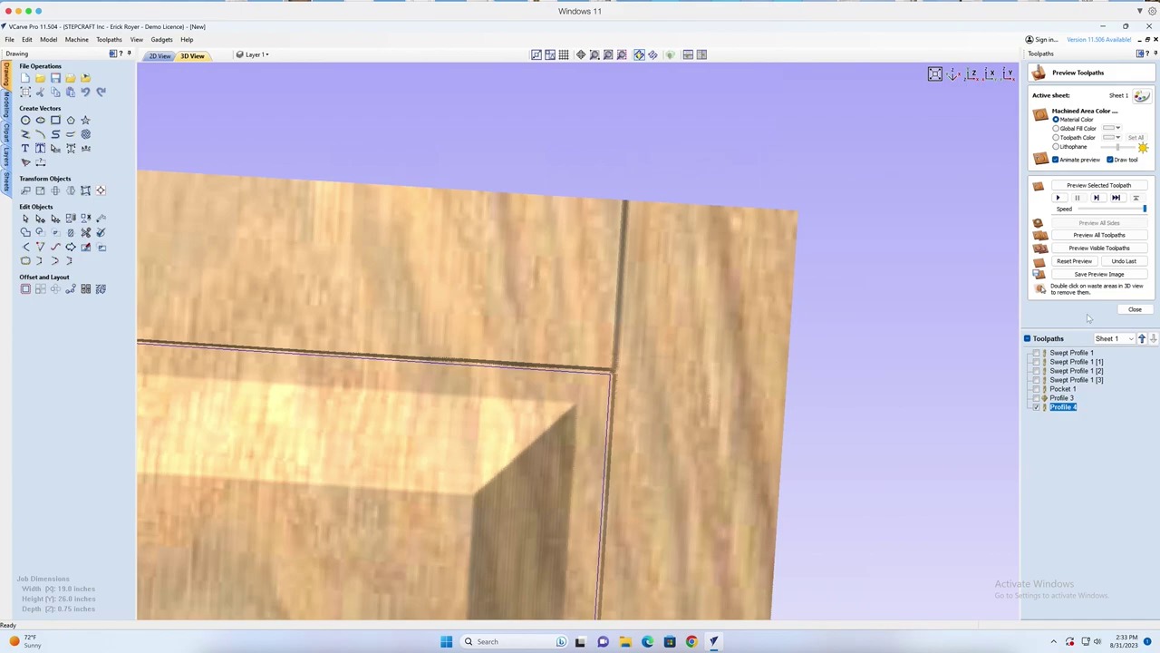
pyautogui.click(1097, 185)
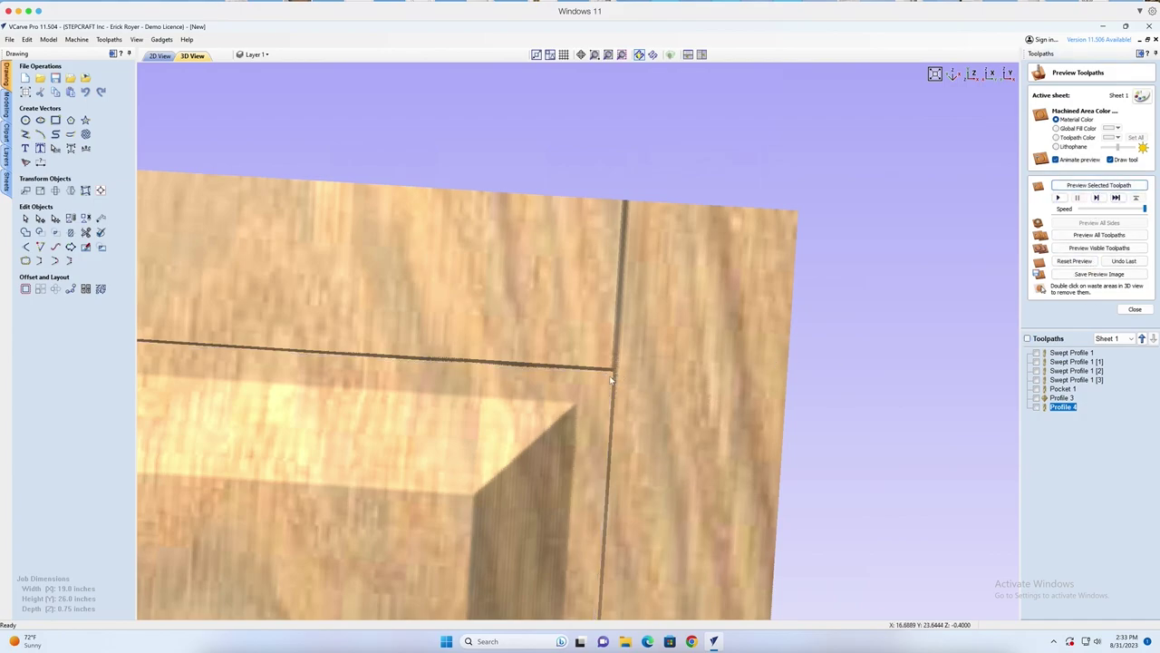
pyautogui.scroll(1, 614, 381)
pyautogui.scroll(3, 620, 396)
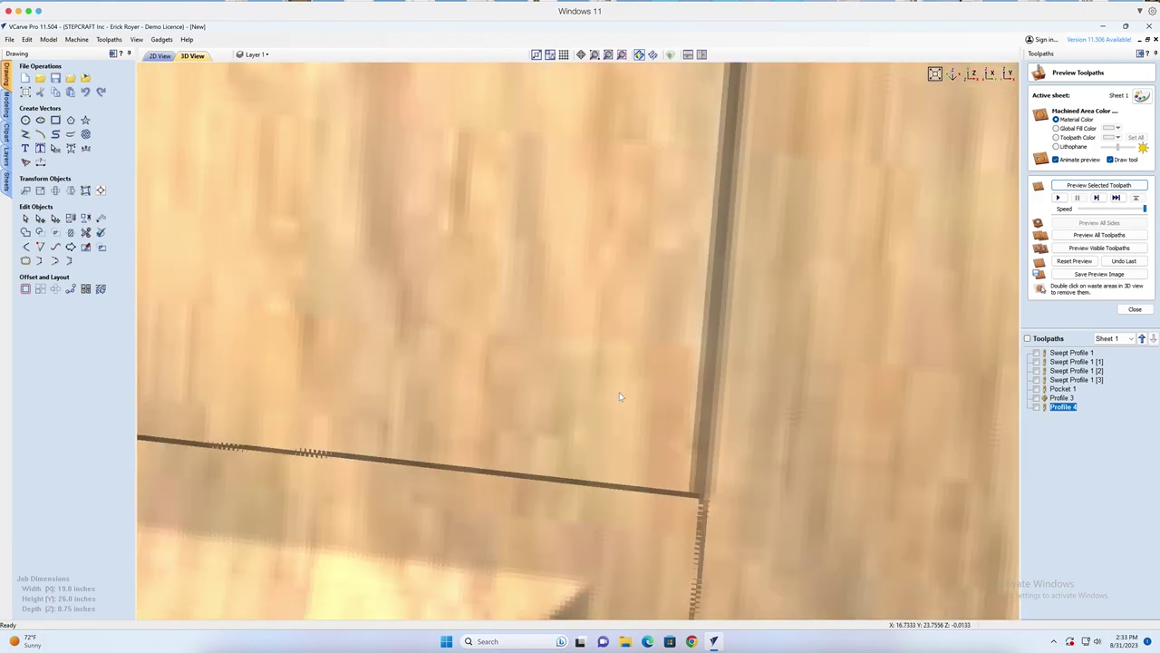
pyautogui.scroll(-1, 717, 496)
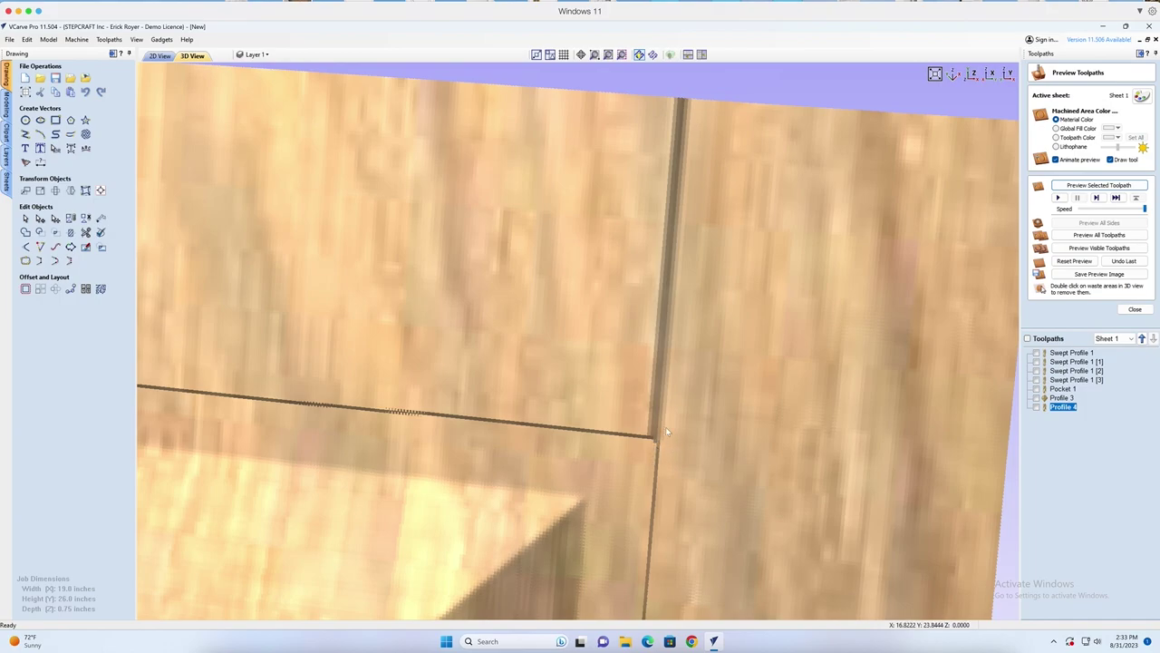
pyautogui.scroll(-2, 667, 430)
pyautogui.scroll(-1, 580, 364)
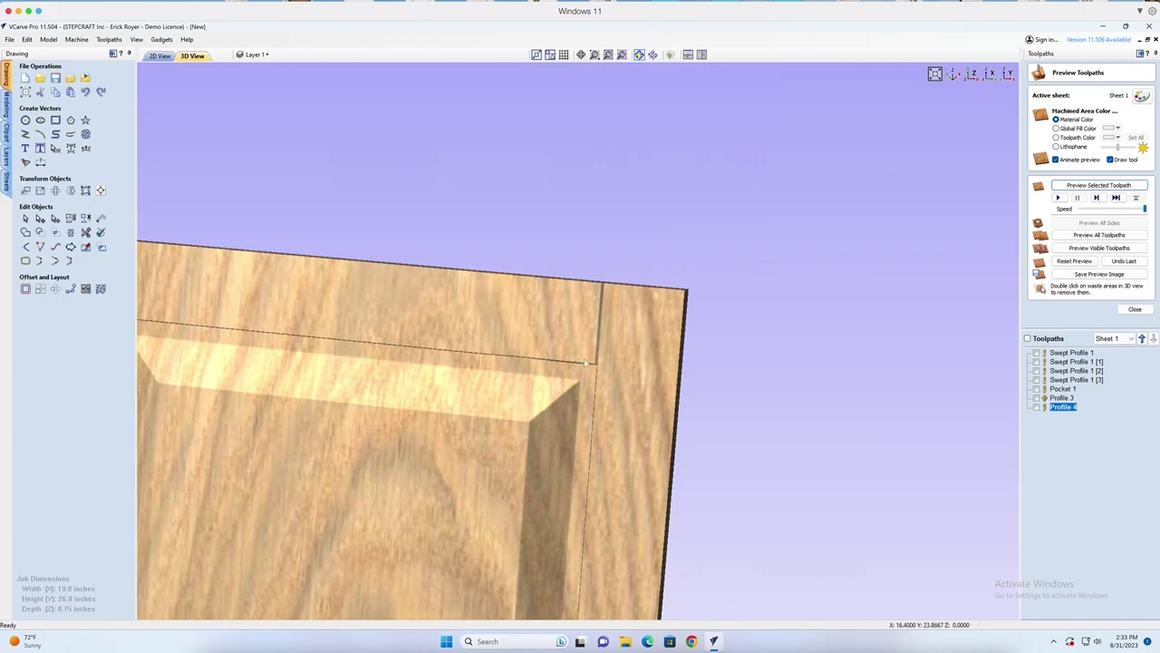
# Examine the whole simulated door from several angles, checking the frame joint lines, groove corners and raised panel bevels
pyautogui.scroll(-2, 590, 374)
pyautogui.moveTo(548, 385); pyautogui.dragTo(576, 328)
pyautogui.moveTo(486, 517); pyautogui.dragTo(508, 514)
pyautogui.moveTo(497, 521); pyautogui.dragTo(582, 331, button='middle')
pyautogui.moveTo(583, 331); pyautogui.dragTo(584, 364)
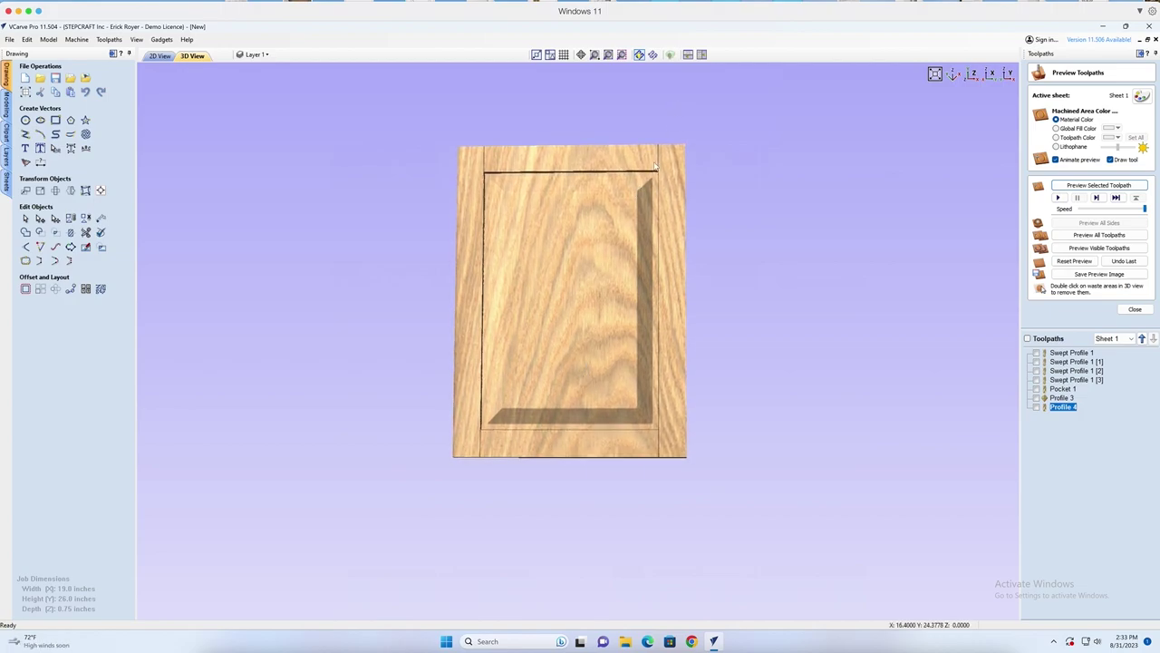
pyautogui.scroll(-3, 654, 166)
pyautogui.scroll(5, 580, 277)
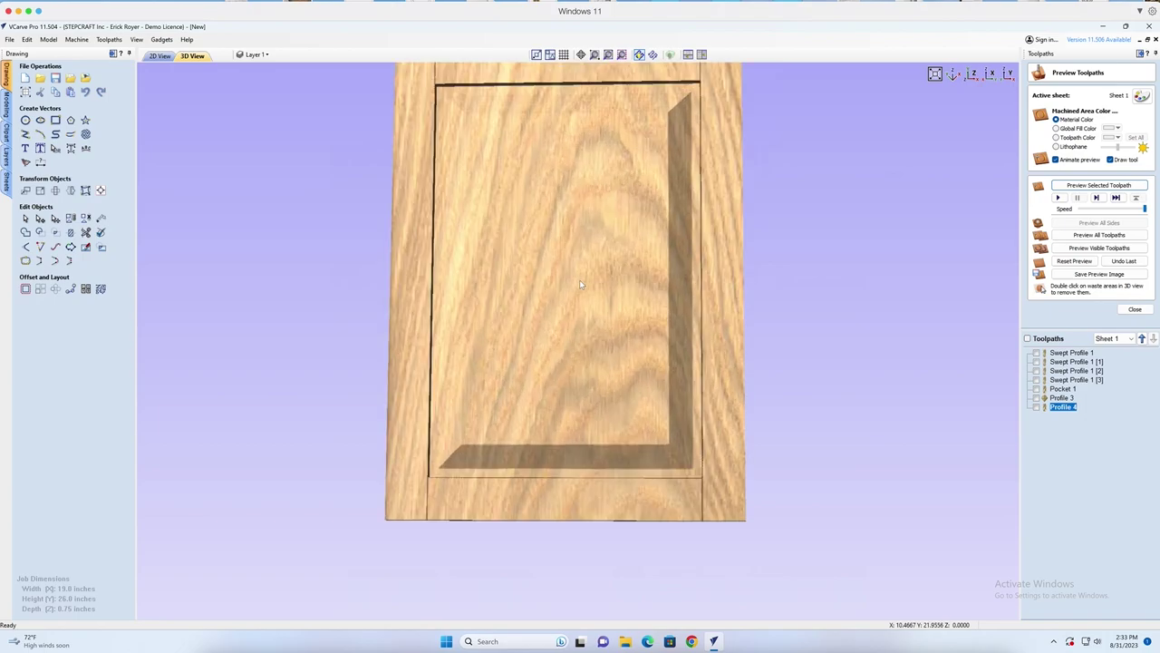
pyautogui.moveTo(598, 271); pyautogui.dragTo(715, 231)
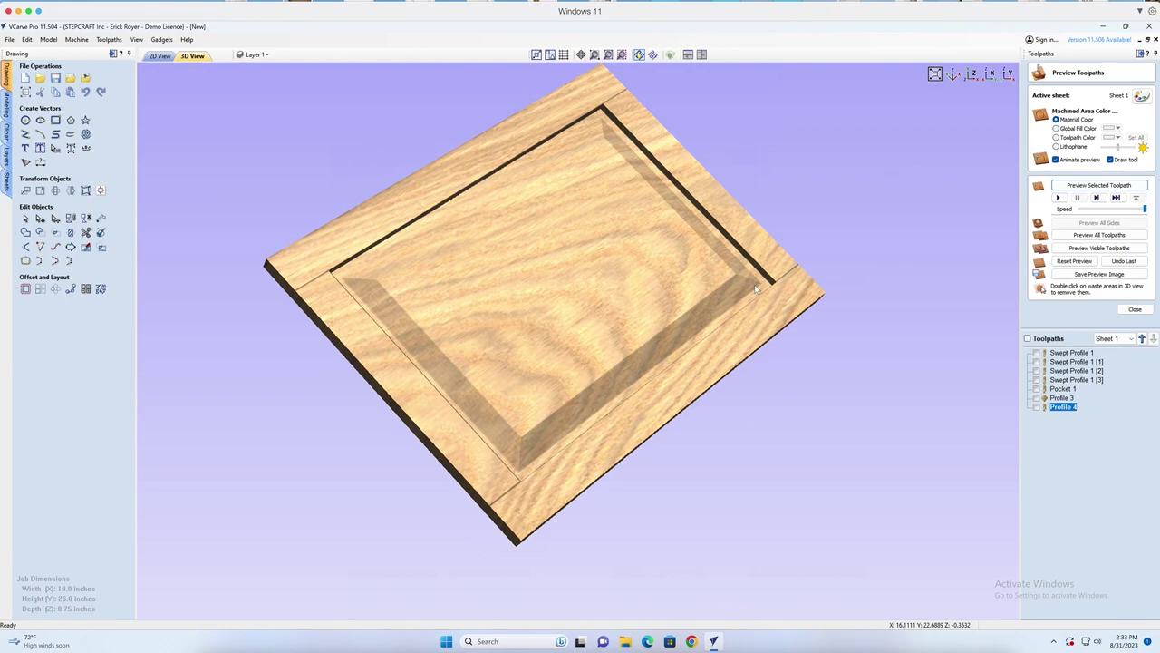
pyautogui.moveTo(754, 313); pyautogui.dragTo(462, 297)
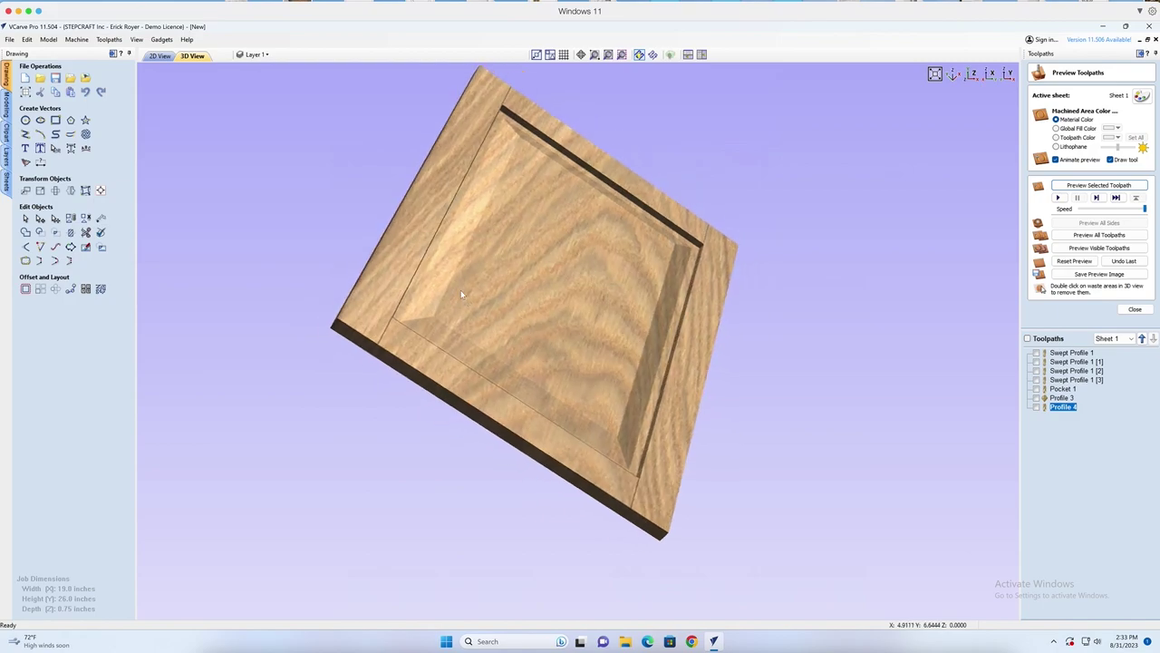
# Inspect the sloped bevel profile lines drawn in the small rectangle beside the door layout in the 2D view
pyautogui.moveTo(414, 251); pyautogui.dragTo(652, 304)
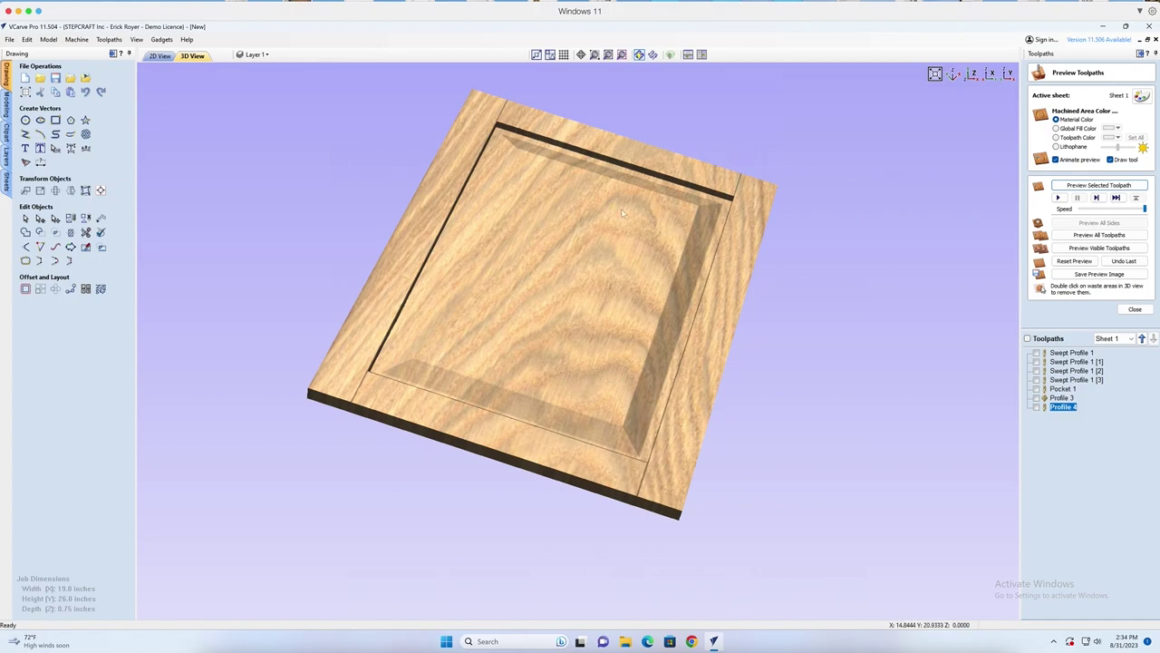
pyautogui.click(161, 55)
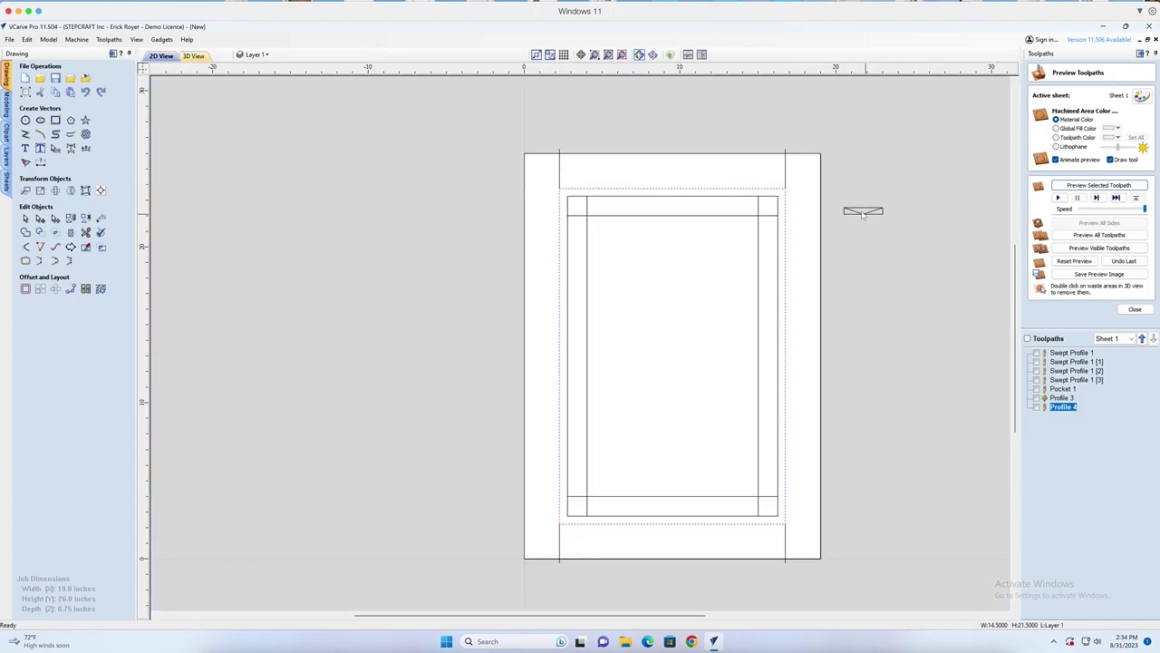
pyautogui.scroll(10, 897, 210)
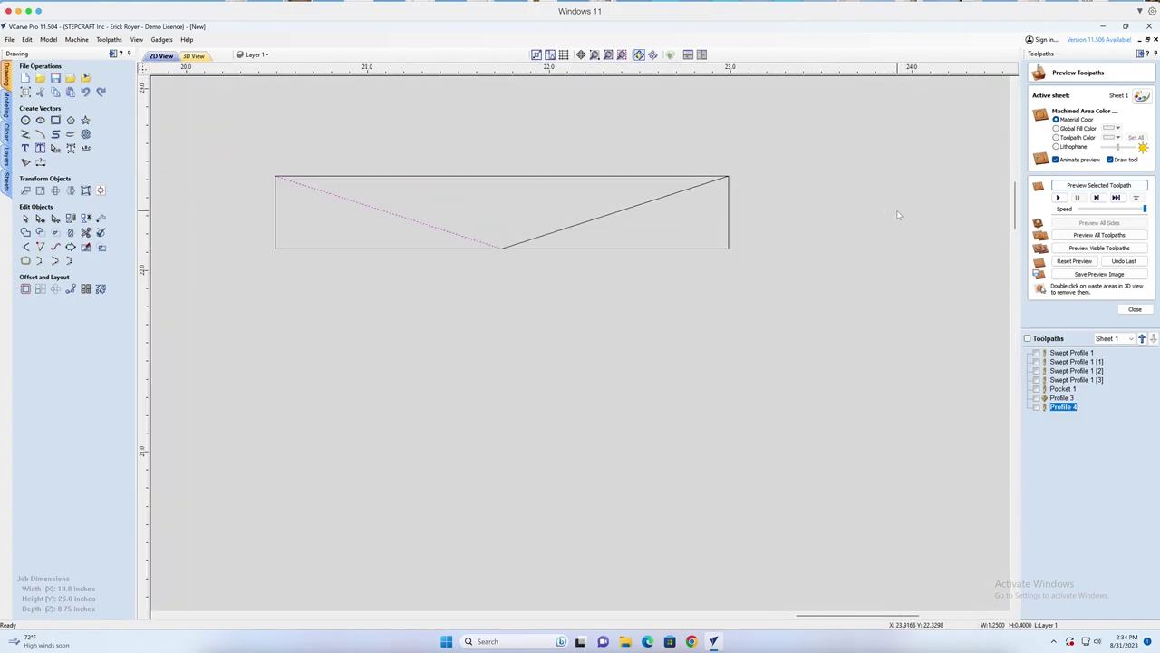
pyautogui.scroll(-4, 898, 215)
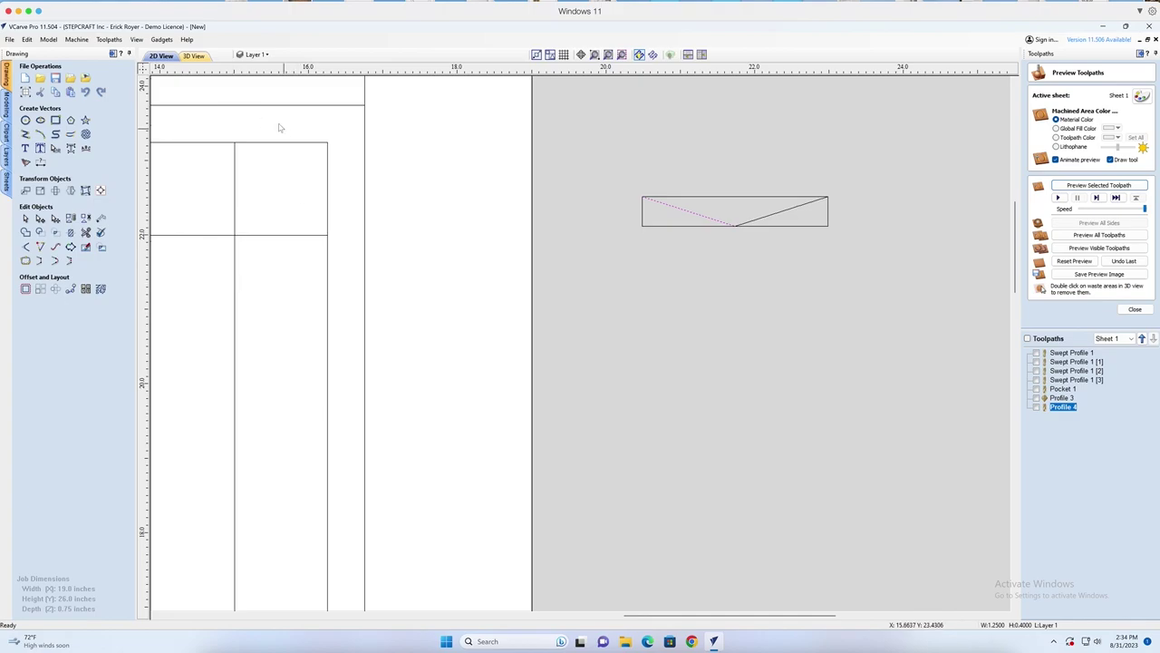
# Return to the 3D view and review the finished door simulation as a whole, checking its raised panel and frame from different angles
pyautogui.click(194, 56)
pyautogui.moveTo(638, 296); pyautogui.dragTo(618, 367)
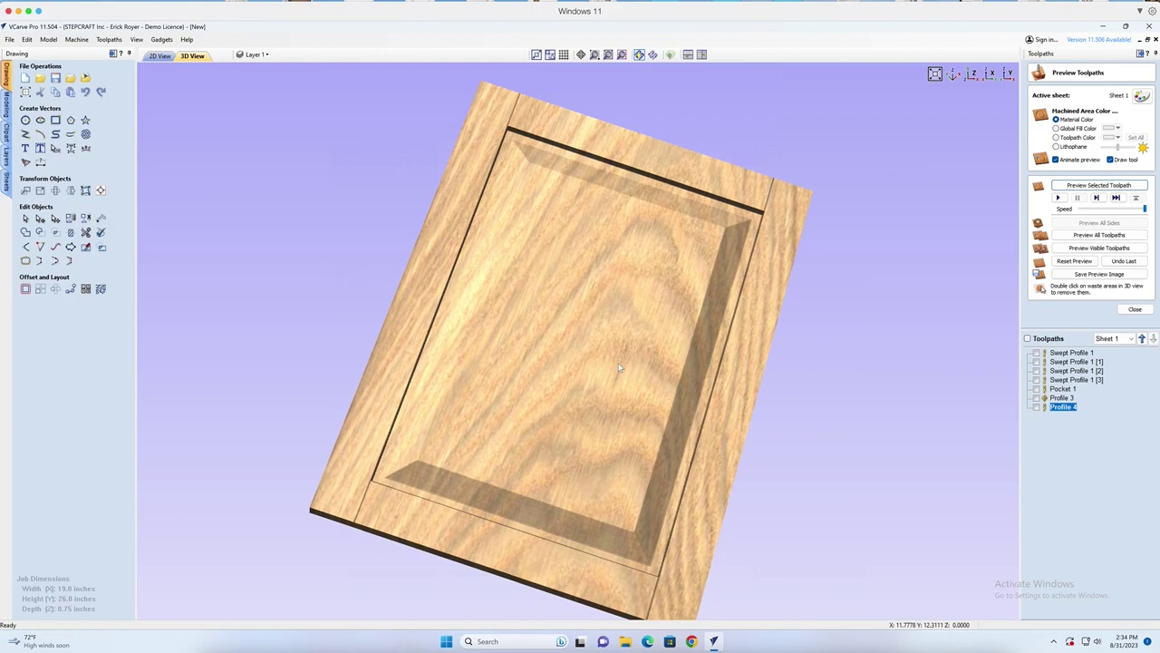
pyautogui.scroll(-5, 616, 365)
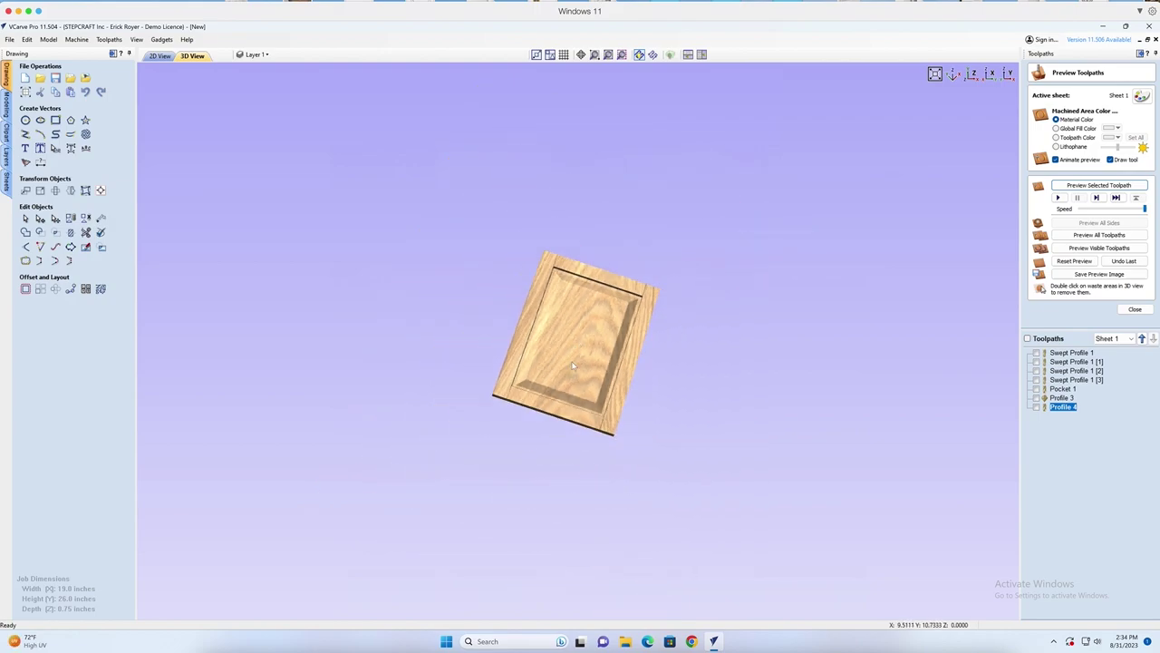
pyautogui.scroll(5, 573, 369)
pyautogui.moveTo(572, 369); pyautogui.dragTo(650, 316)
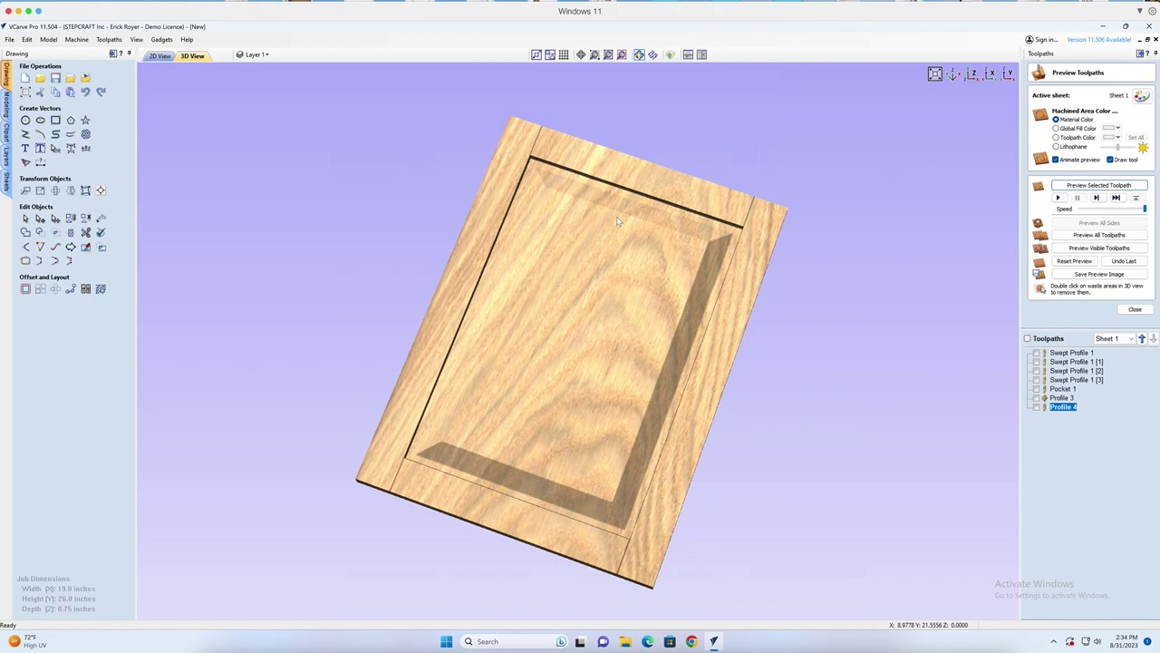
pyautogui.moveTo(651, 230); pyautogui.dragTo(577, 238)
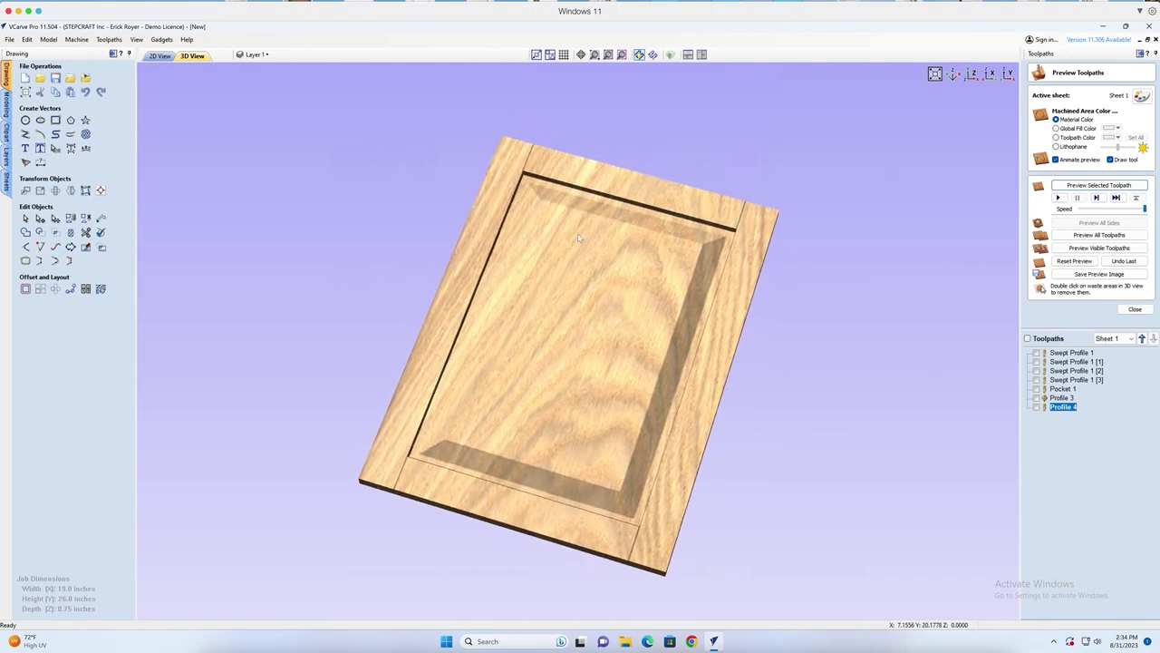
pyautogui.moveTo(597, 278); pyautogui.dragTo(581, 267)
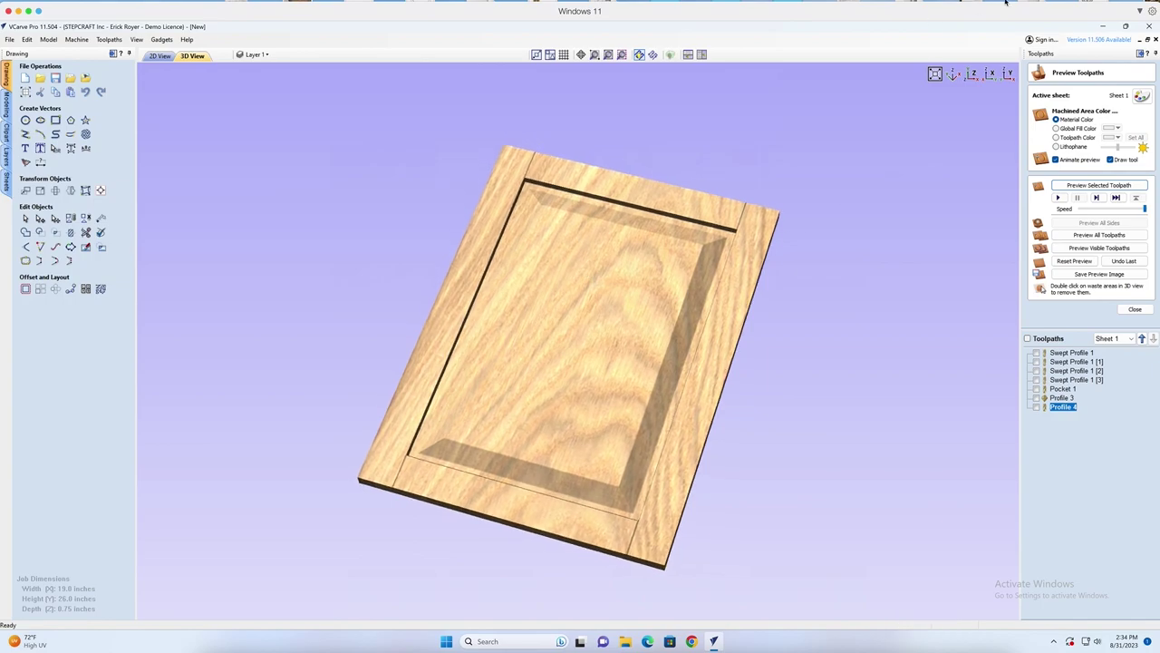